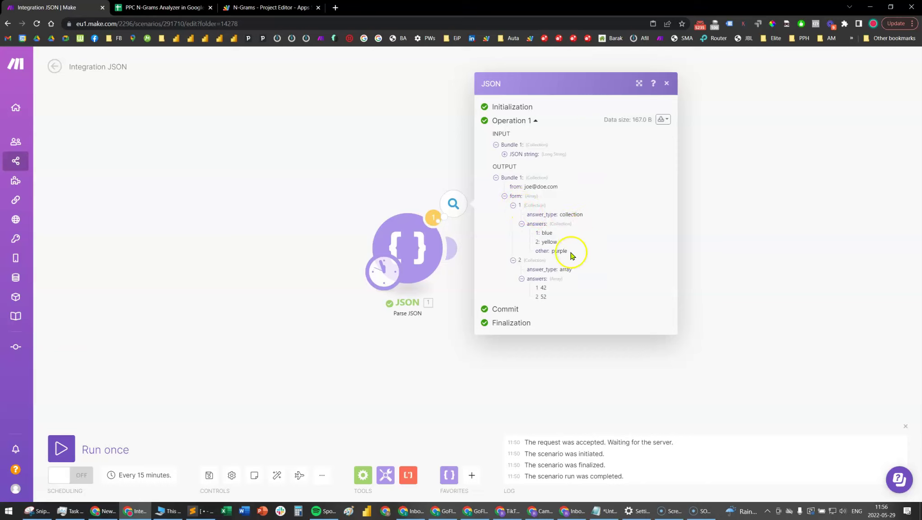
# Compare the answers of both form items in the Parse JSON output with the comma-separated lists in the Notepad note.
pyautogui.moveTo(561, 250); pyautogui.dragTo(524, 228)
pyautogui.click(559, 236)
pyautogui.moveTo(569, 302); pyautogui.dragTo(553, 304)
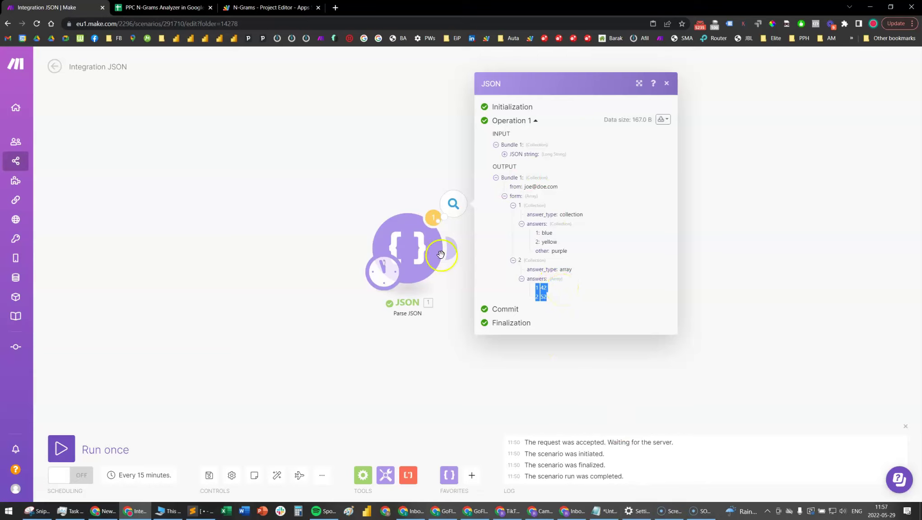
pyautogui.click(603, 515)
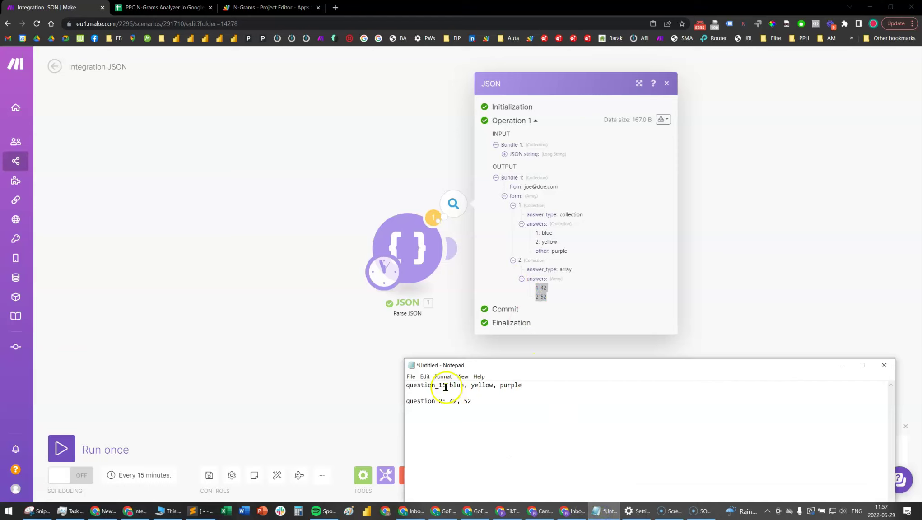
pyautogui.moveTo(391, 382); pyautogui.dragTo(536, 388)
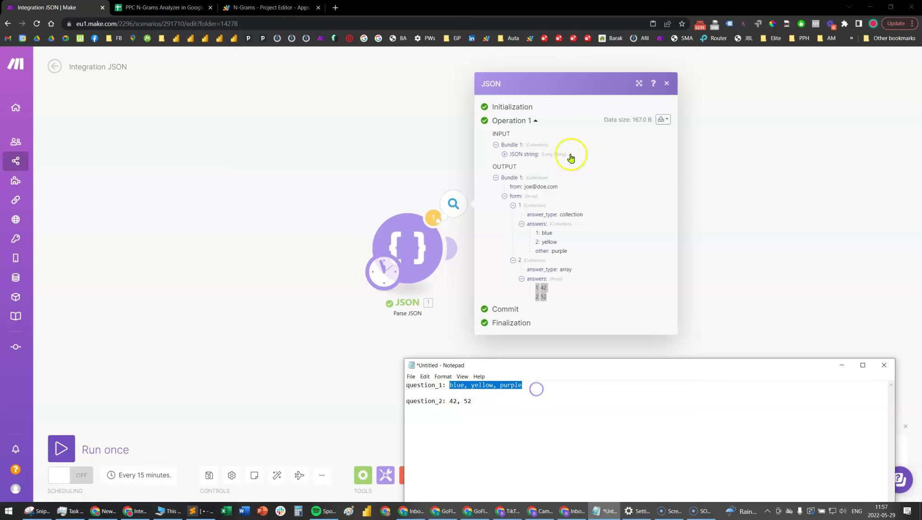
pyautogui.moveTo(571, 251); pyautogui.dragTo(528, 232)
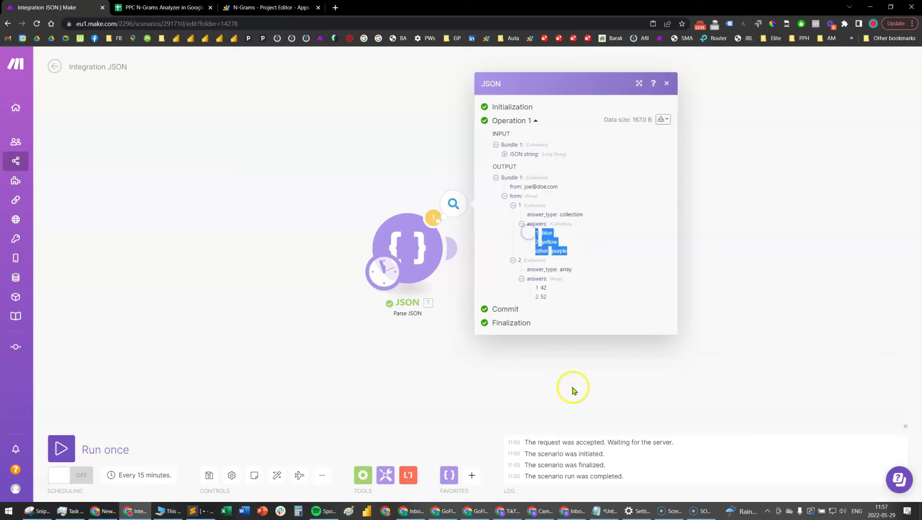
pyautogui.click(602, 511)
pyautogui.click(475, 402)
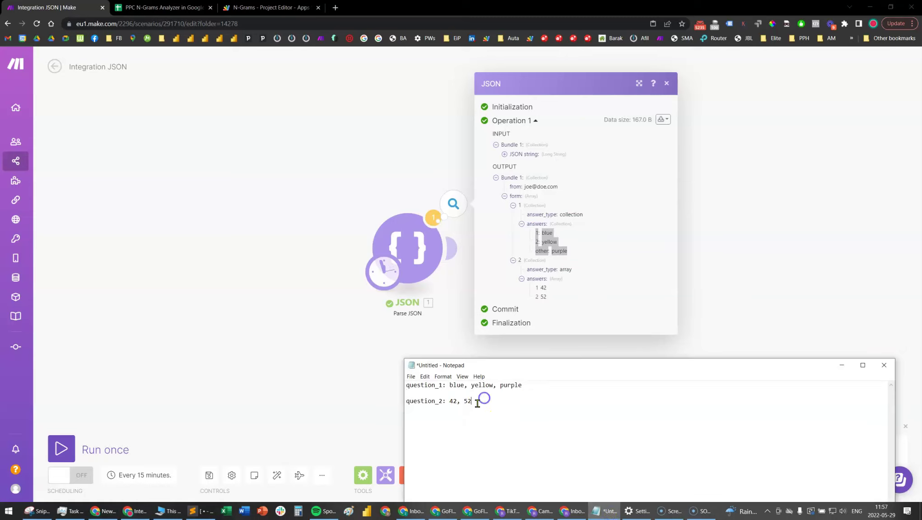
pyautogui.moveTo(449, 401); pyautogui.dragTo(464, 402)
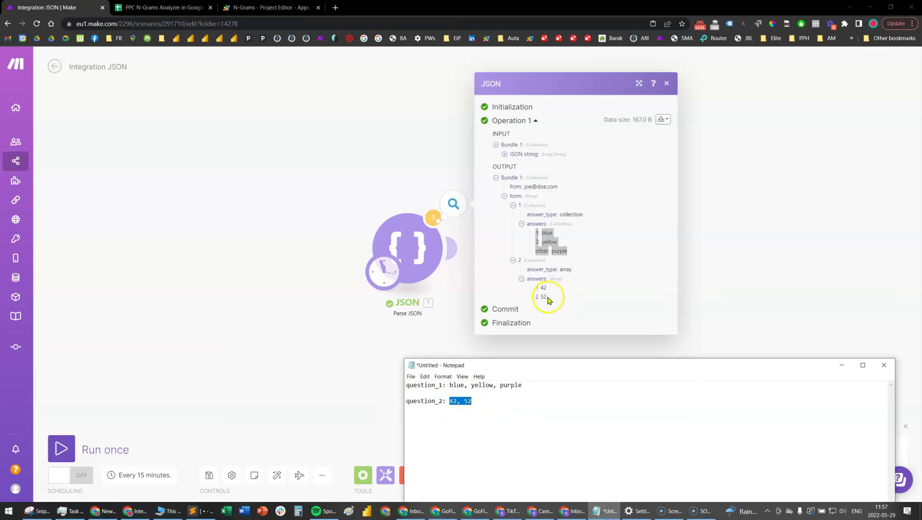
pyautogui.moveTo(548, 298); pyautogui.dragTo(540, 291)
pyautogui.click(601, 511)
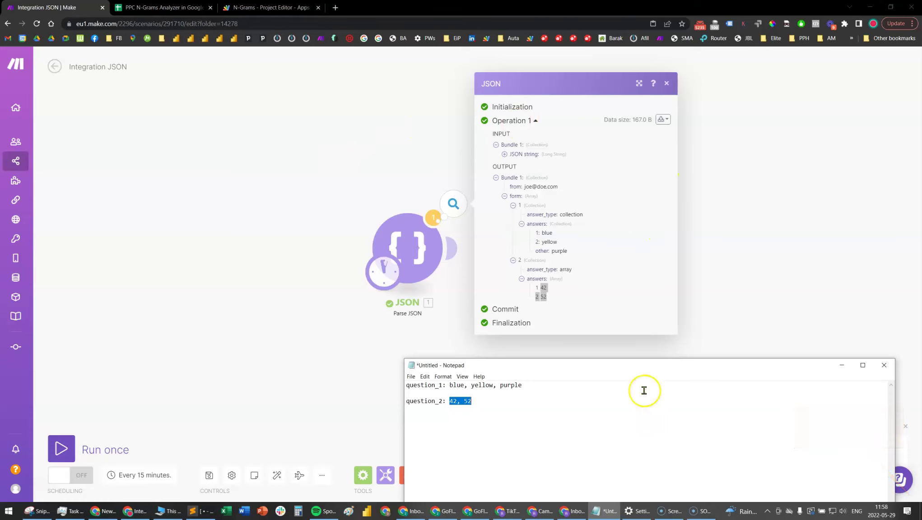
# Switch to the N-Grams project in Apps Script and review the variable declarations at the start of the ngrams function.
pyautogui.click(271, 7)
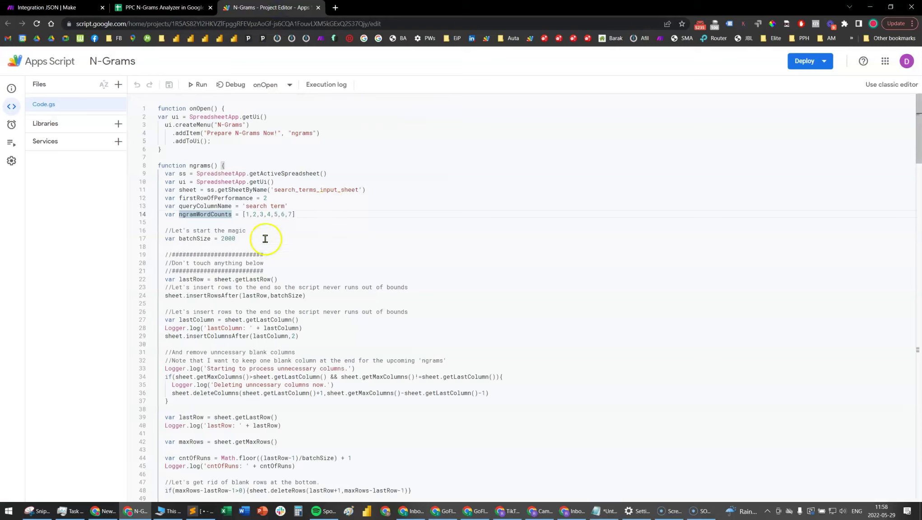
pyautogui.click(266, 239)
pyautogui.moveTo(161, 174); pyautogui.dragTo(217, 192)
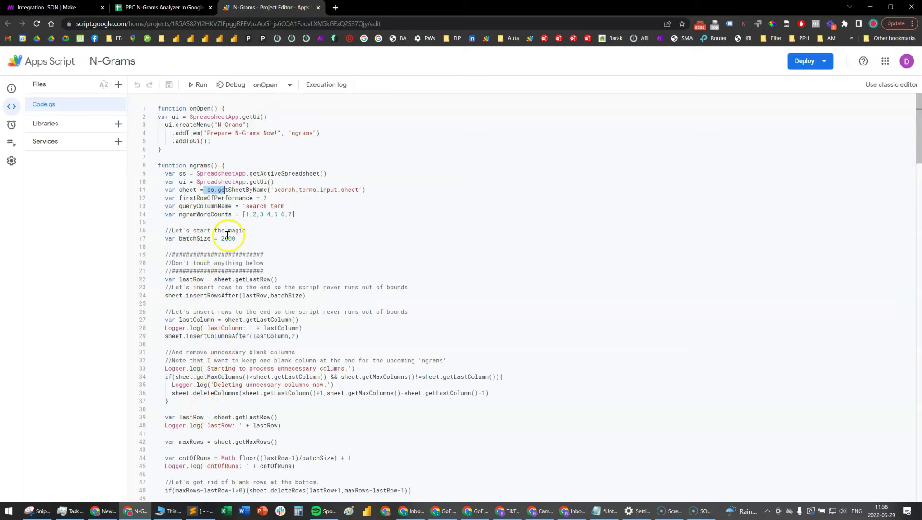
# Return to the Integration JSON scenario in Make and examine the first form item's answers in the Parse JSON output.
pyautogui.click(70, 9)
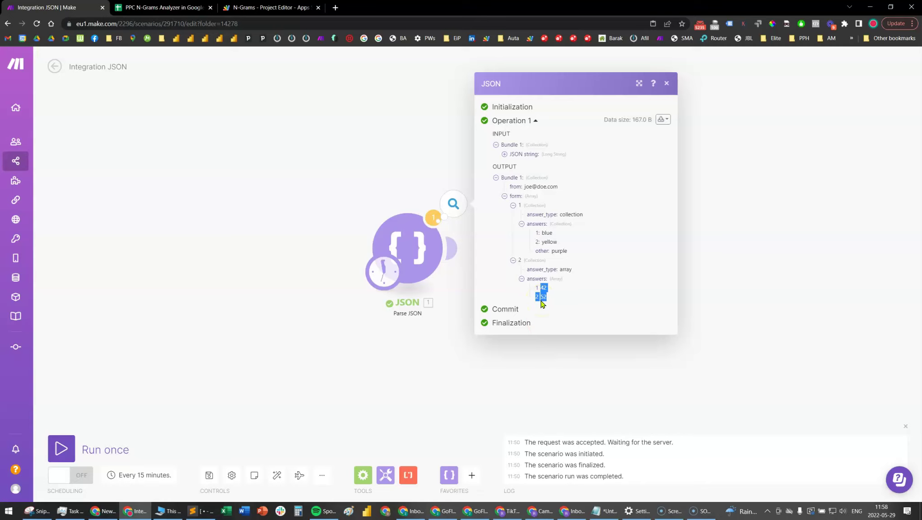
pyautogui.click(396, 371)
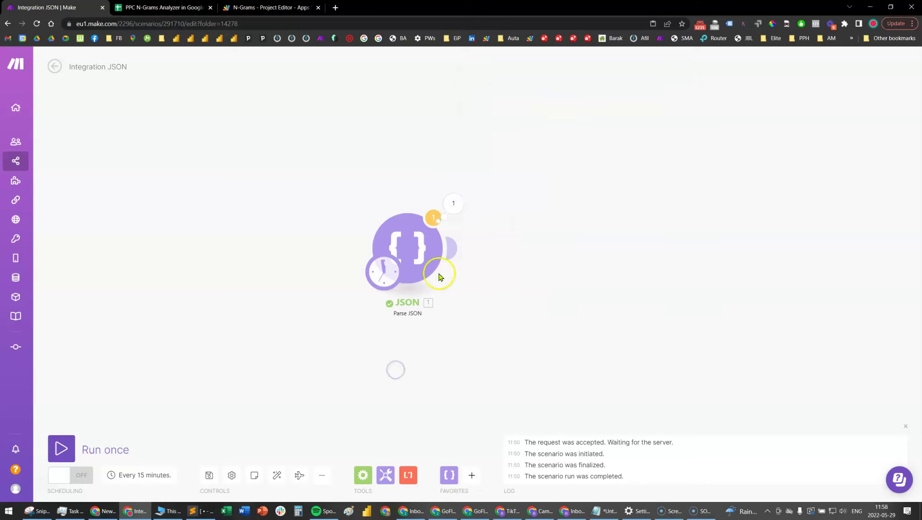
pyautogui.click(453, 200)
pyautogui.click(505, 242)
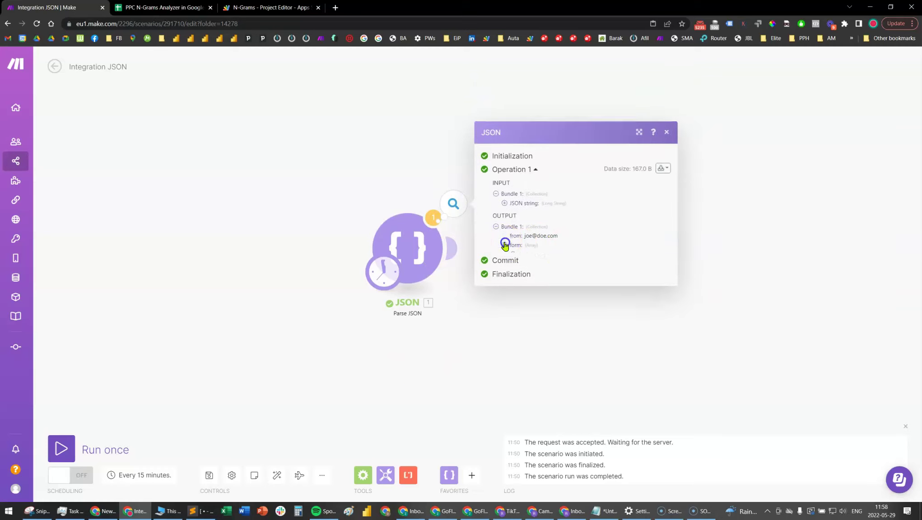
pyautogui.click(513, 247)
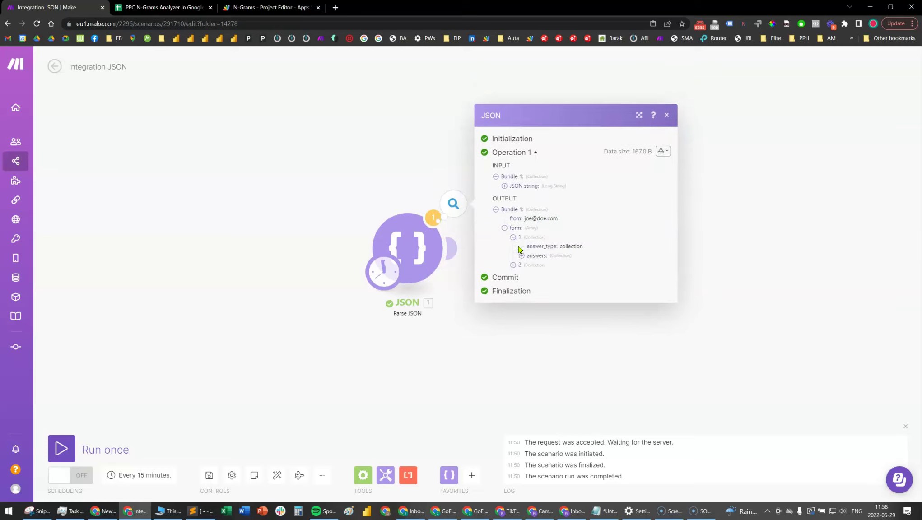
pyautogui.click(522, 256)
pyautogui.moveTo(547, 277); pyautogui.dragTo(550, 239)
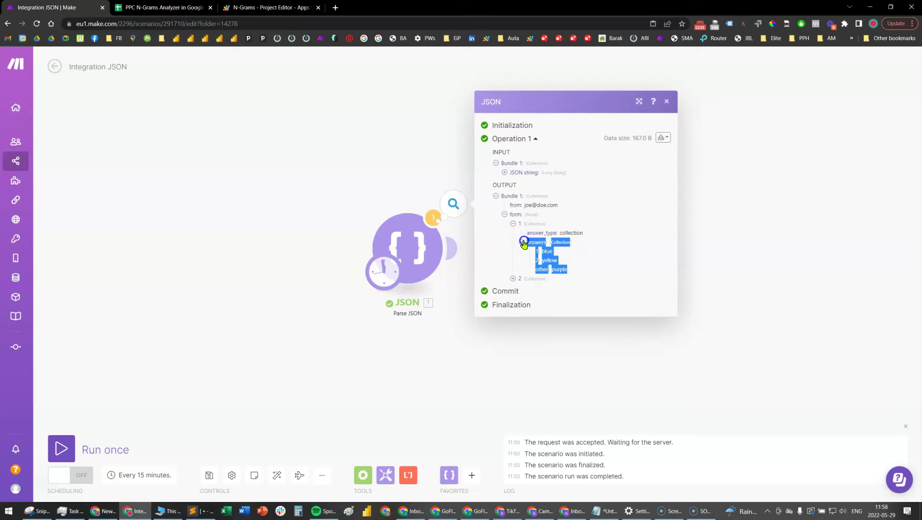
pyautogui.click(561, 256)
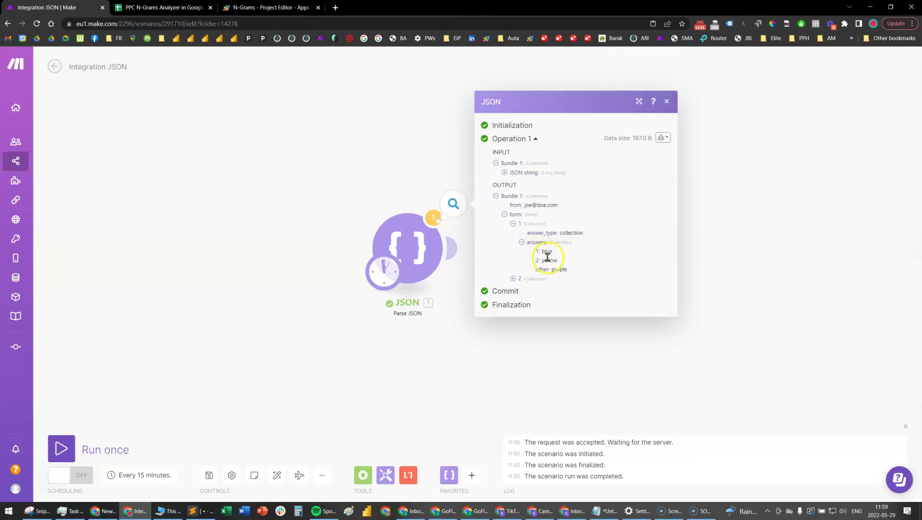
pyautogui.moveTo(582, 274); pyautogui.dragTo(539, 260)
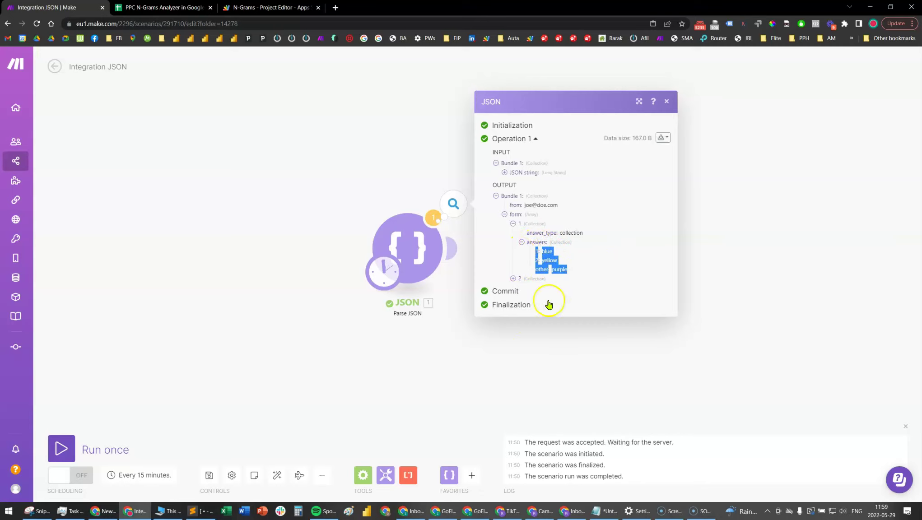
# Add a Router module after the Parse JSON module.
pyautogui.click(538, 363)
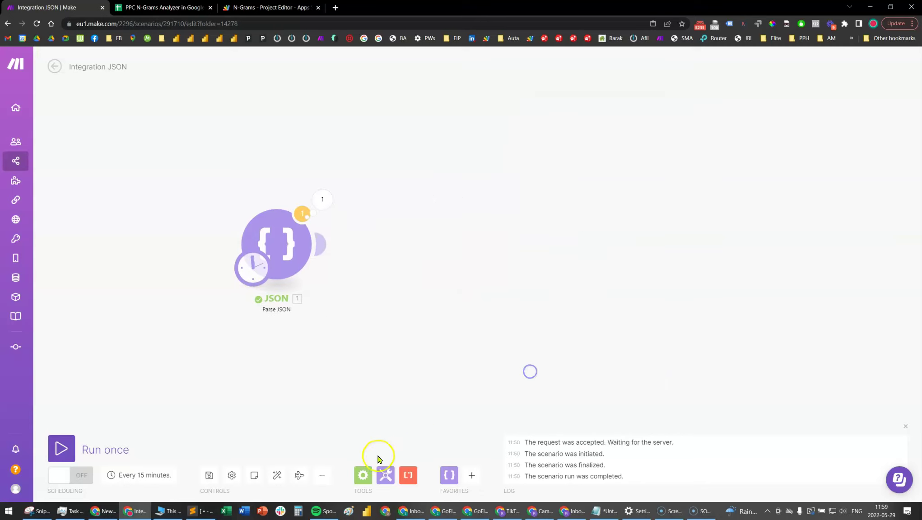
pyautogui.click(363, 475)
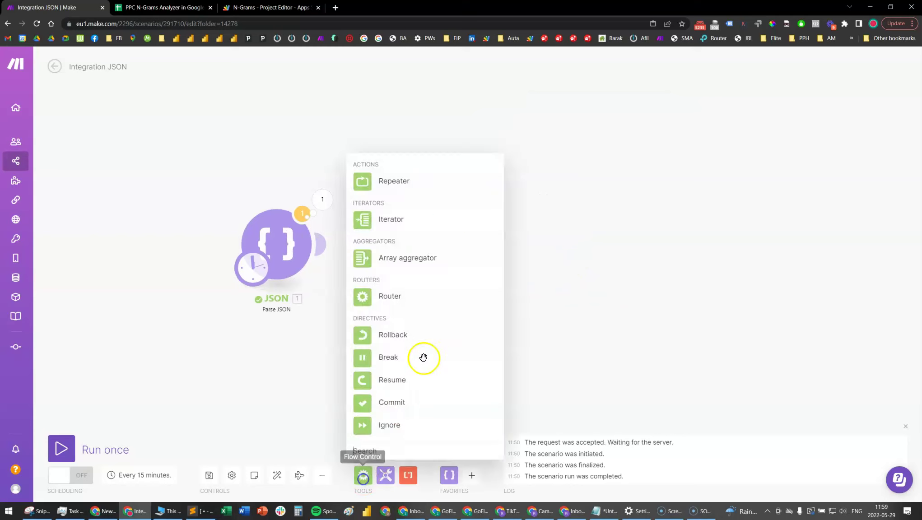
pyautogui.click(404, 303)
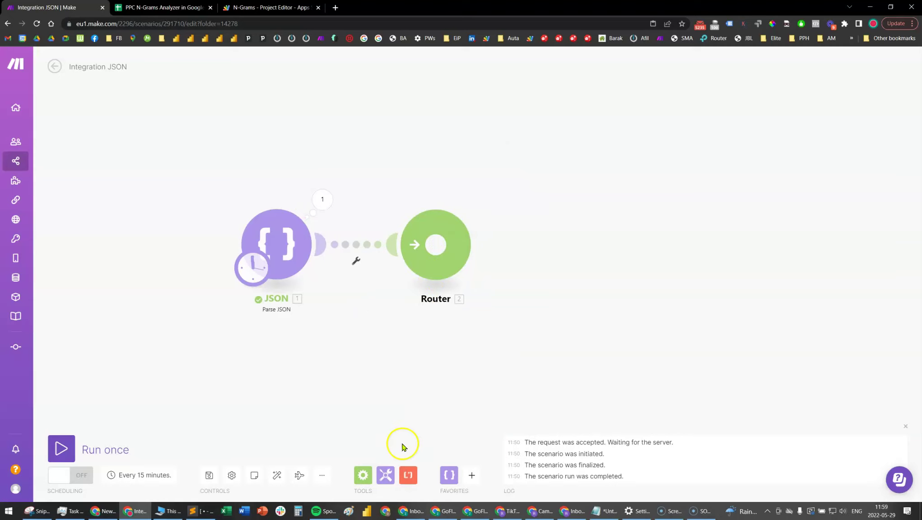
# Inspect the answer_type of both form items in the Parse JSON output.
pyautogui.click(327, 192)
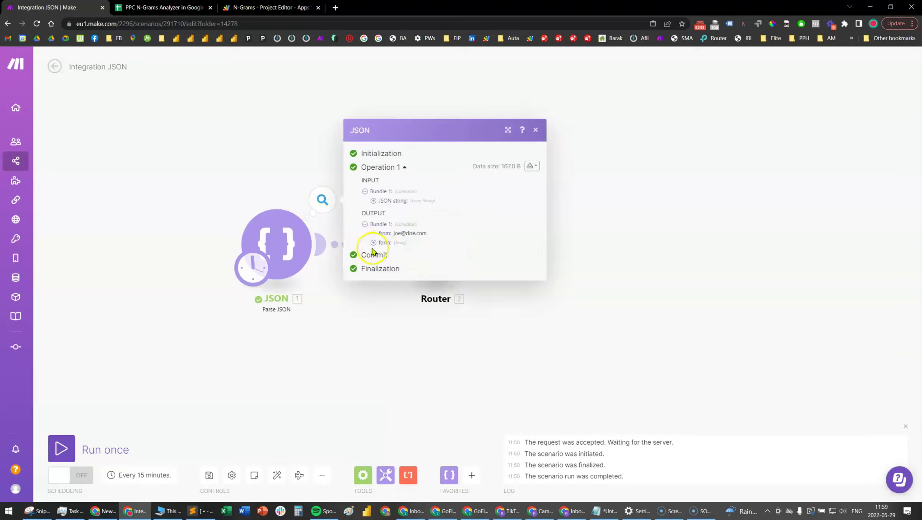
pyautogui.click(377, 235)
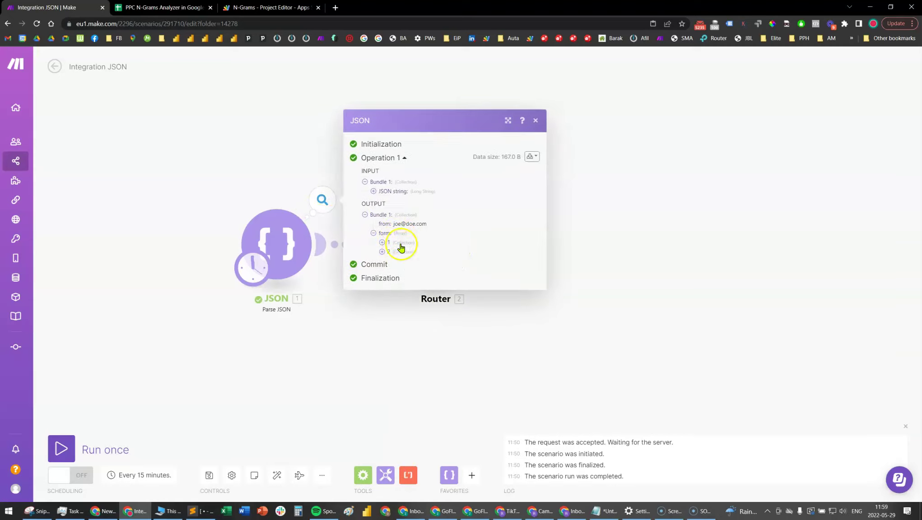
pyautogui.click(388, 243)
pyautogui.click(393, 262)
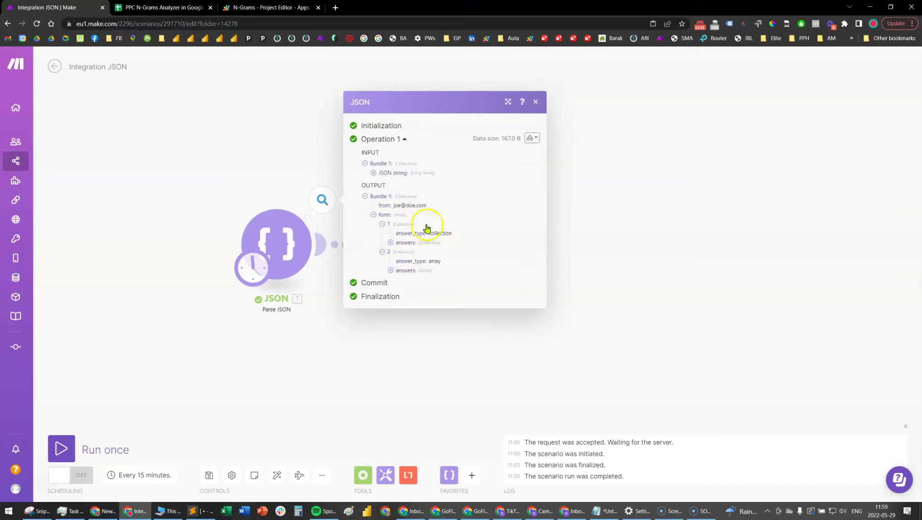
pyautogui.click(401, 360)
# Insert an Iterator between the Parse JSON and Router modules, with its array mapped to form[] from Parse JSON.
pyautogui.moveTo(632, 358); pyautogui.dragTo(523, 347)
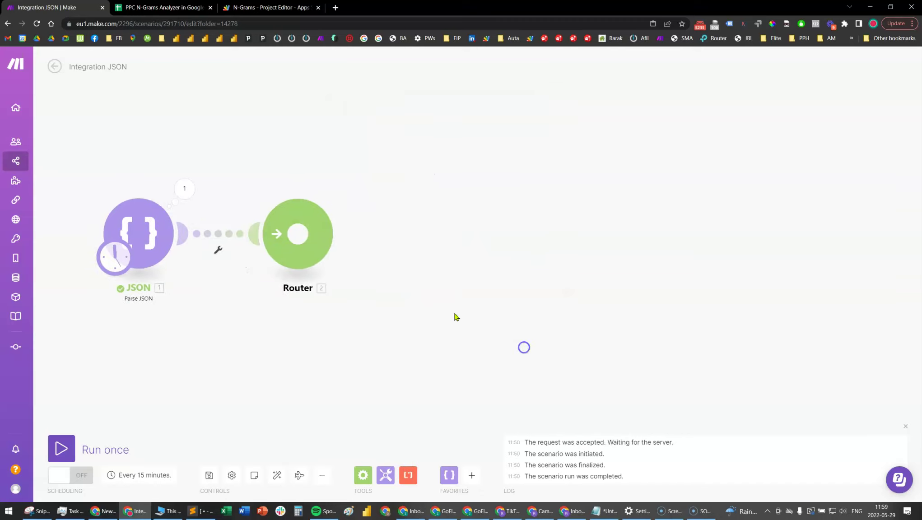
pyautogui.moveTo(332, 259); pyautogui.dragTo(470, 258)
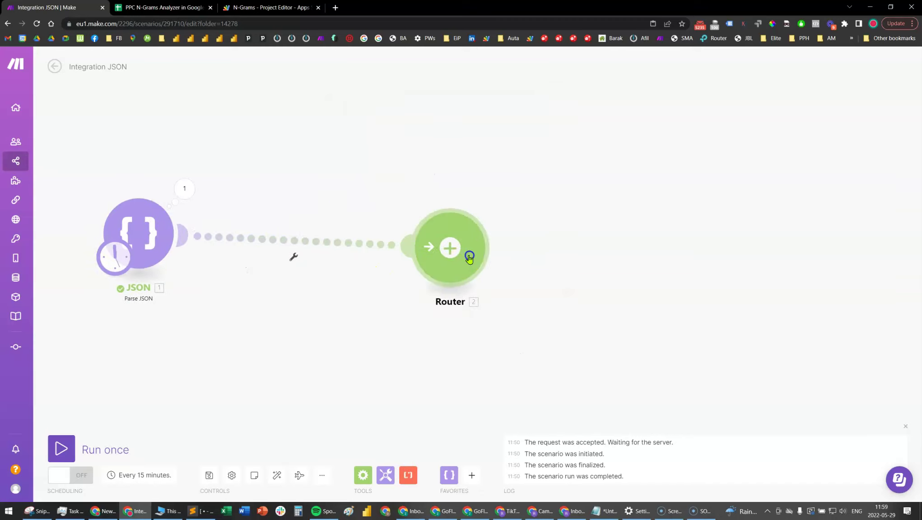
pyautogui.click(364, 475)
pyautogui.moveTo(410, 220); pyautogui.dragTo(286, 222)
pyautogui.click(385, 236)
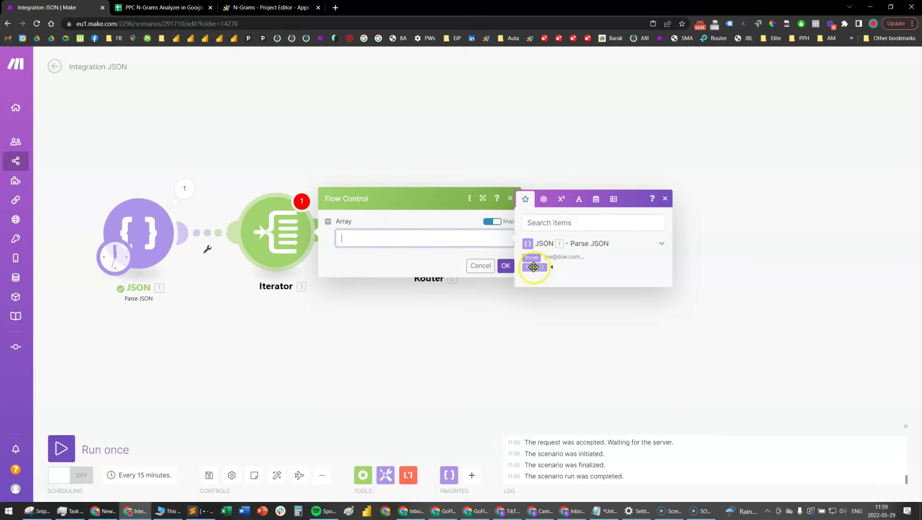
pyautogui.moveTo(533, 267); pyautogui.dragTo(491, 267)
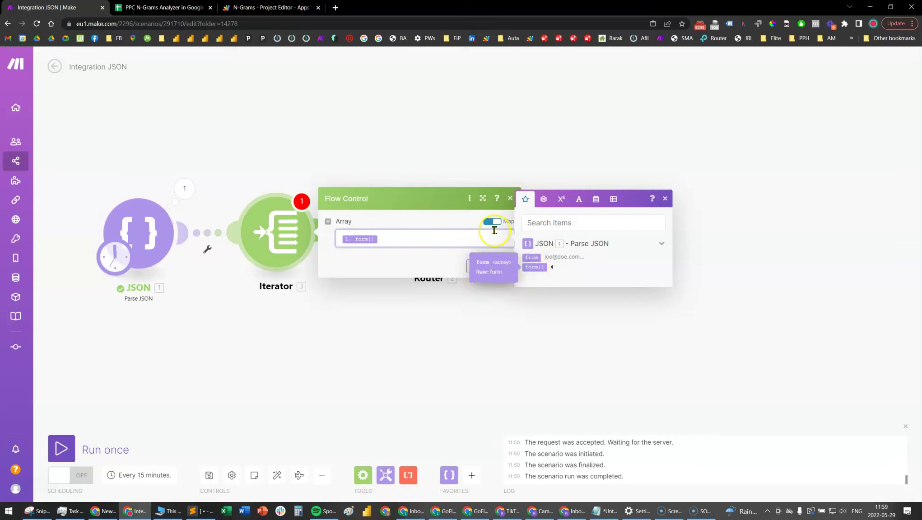
pyautogui.click(505, 267)
# Run the scenario once and examine the answers in both output bundles of the Iterator.
pyautogui.click(62, 451)
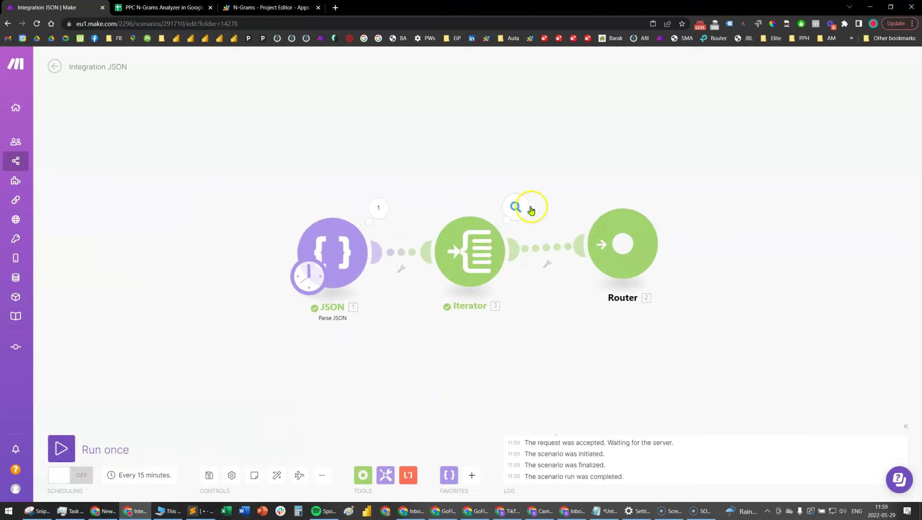
pyautogui.click(516, 207)
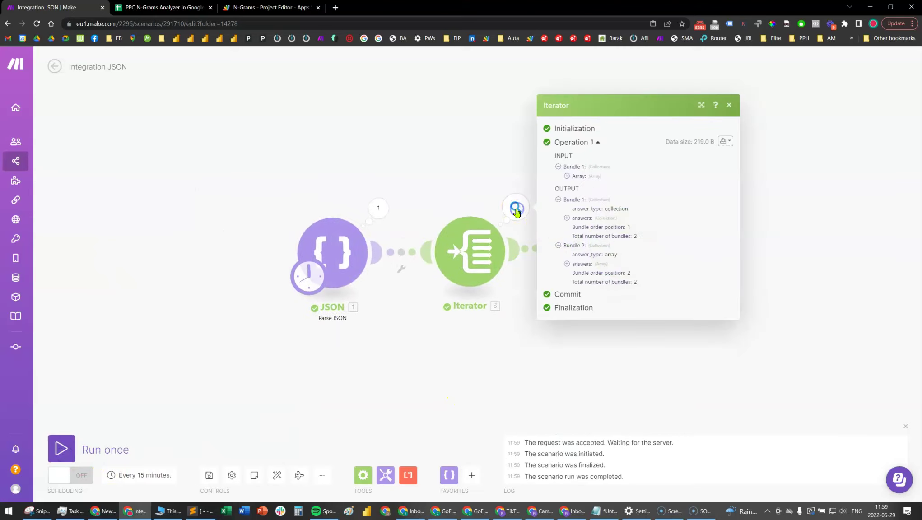
pyautogui.click(567, 218)
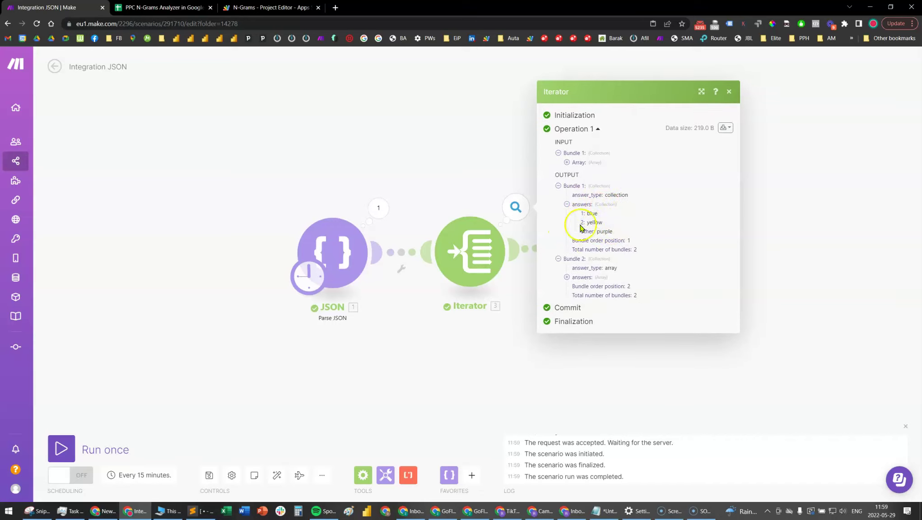
pyautogui.click(566, 277)
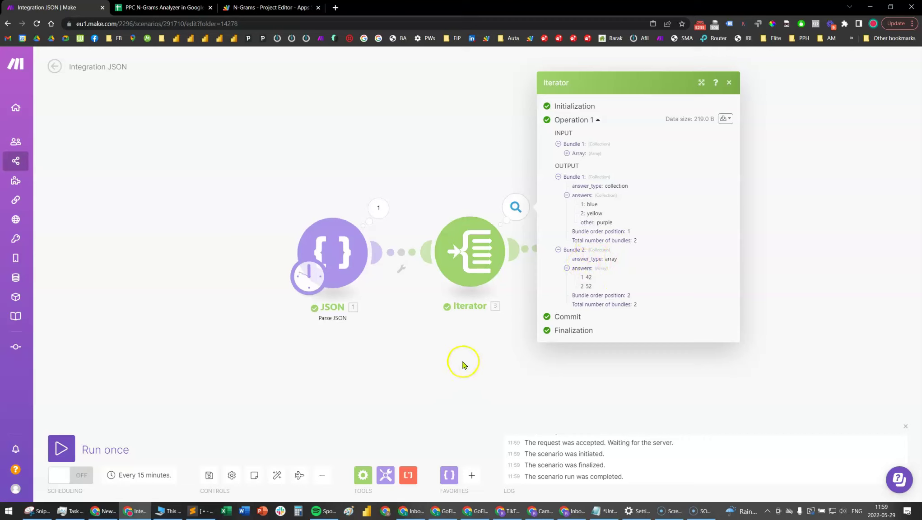
pyautogui.moveTo(616, 223); pyautogui.dragTo(576, 206)
pyautogui.click(601, 216)
pyautogui.moveTo(607, 221); pyautogui.dragTo(576, 207)
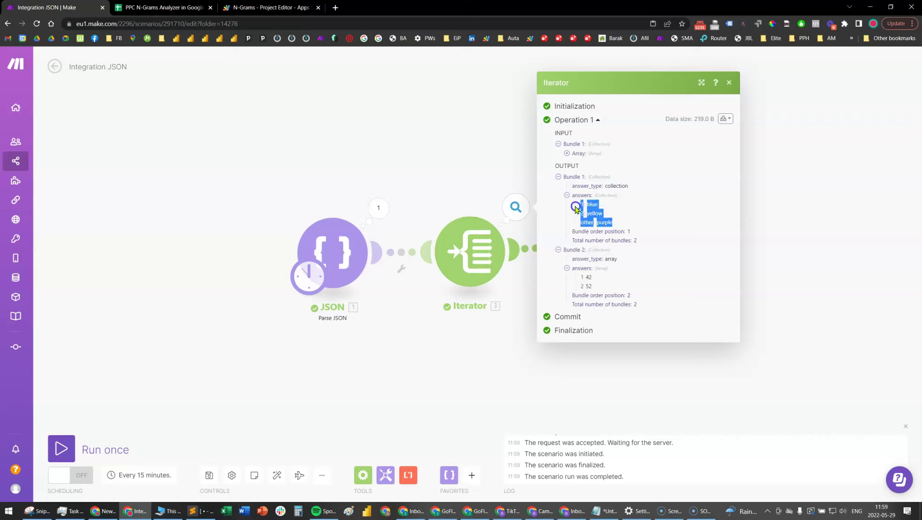
pyautogui.click(597, 212)
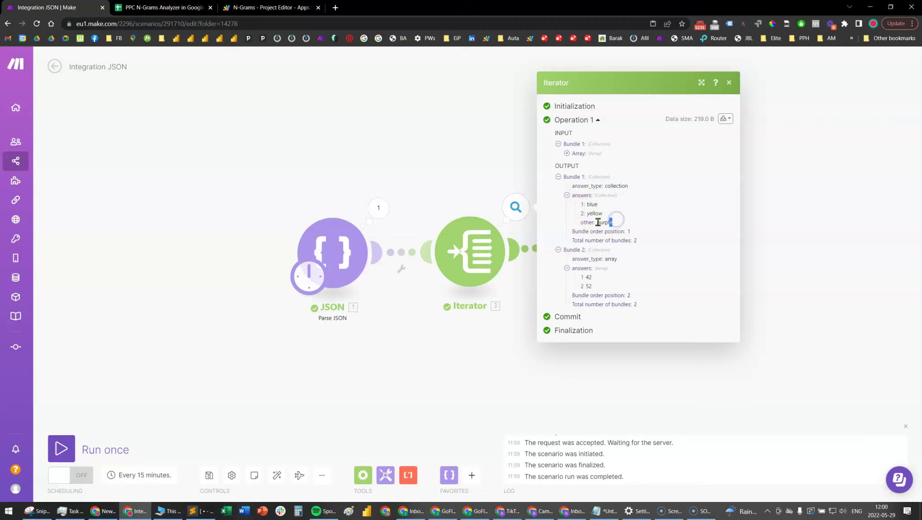
# Add a Set variable module from Tools beside the Router.
pyautogui.moveTo(634, 429); pyautogui.dragTo(435, 362)
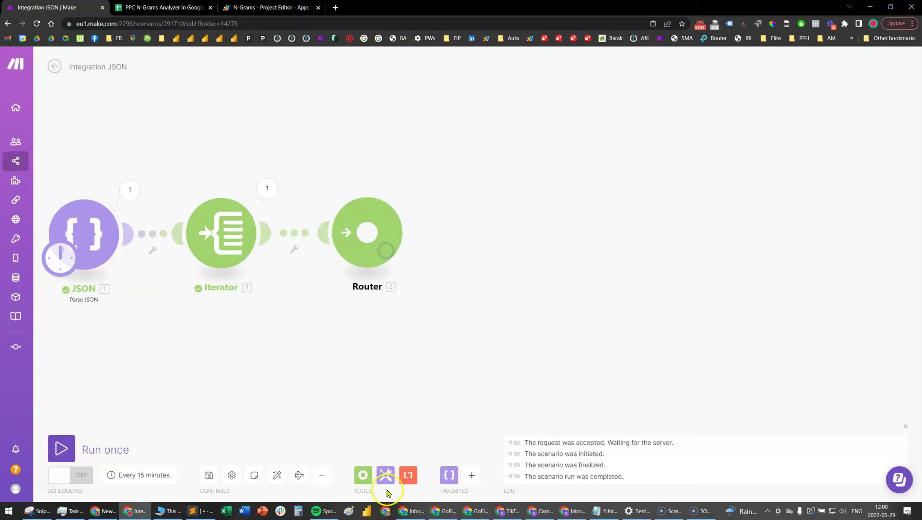
pyautogui.click(385, 475)
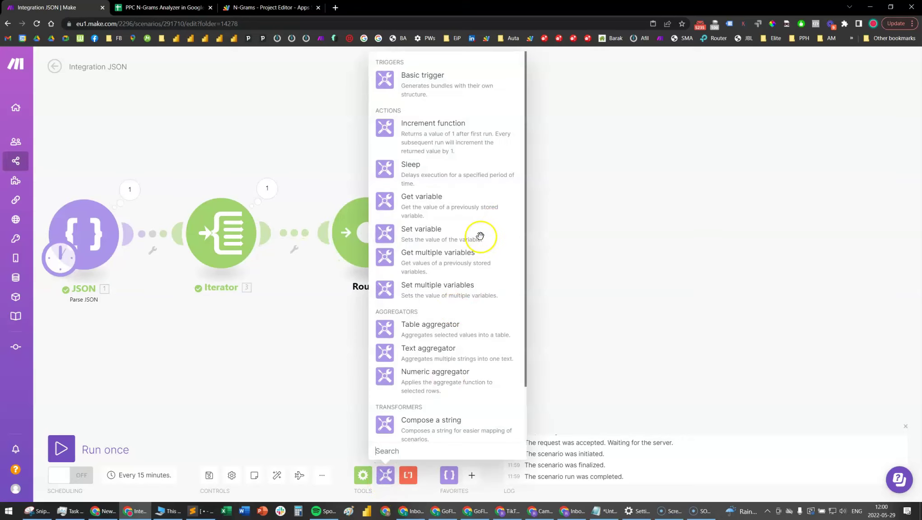
pyautogui.click(463, 238)
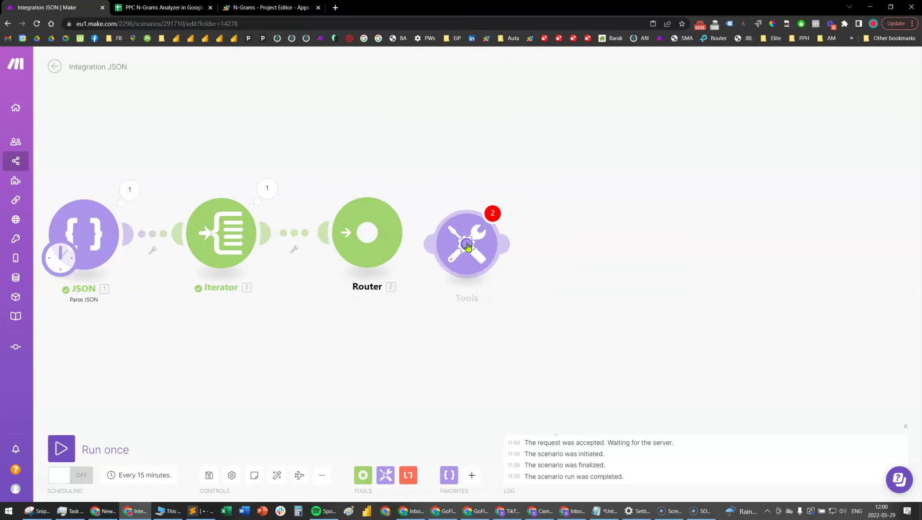
# Connect the Set variable module to the Router, name its variable keys with the value keys(answers[]) from the Iterator, and auto-align the modules.
pyautogui.click(543, 261)
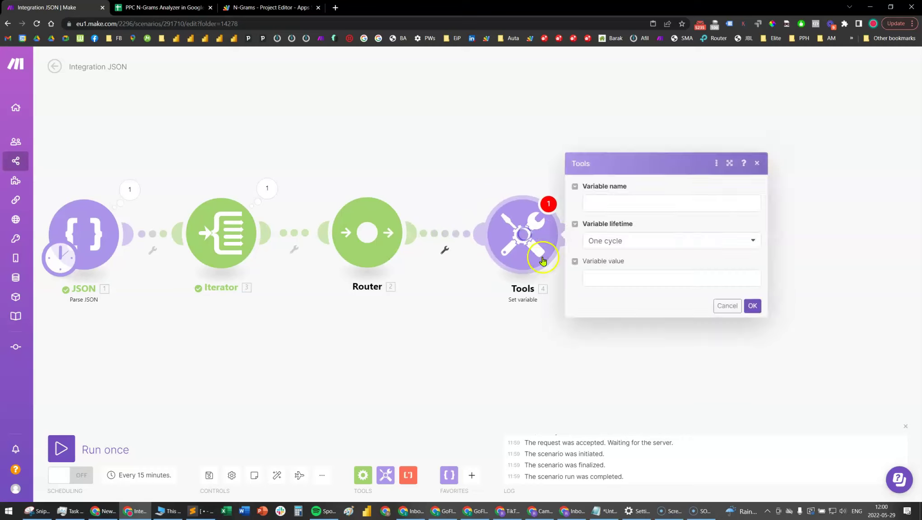
pyautogui.click(612, 206)
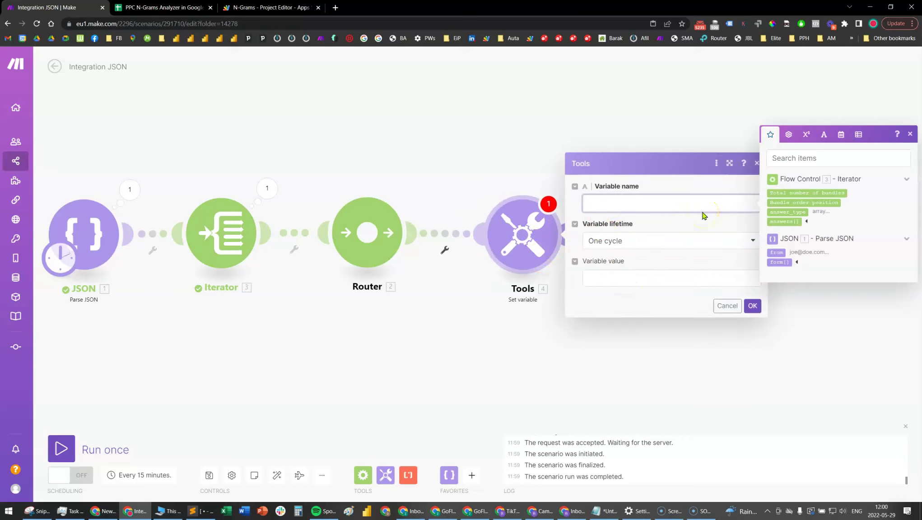
pyautogui.press('Tab')
pyautogui.press('Tab')
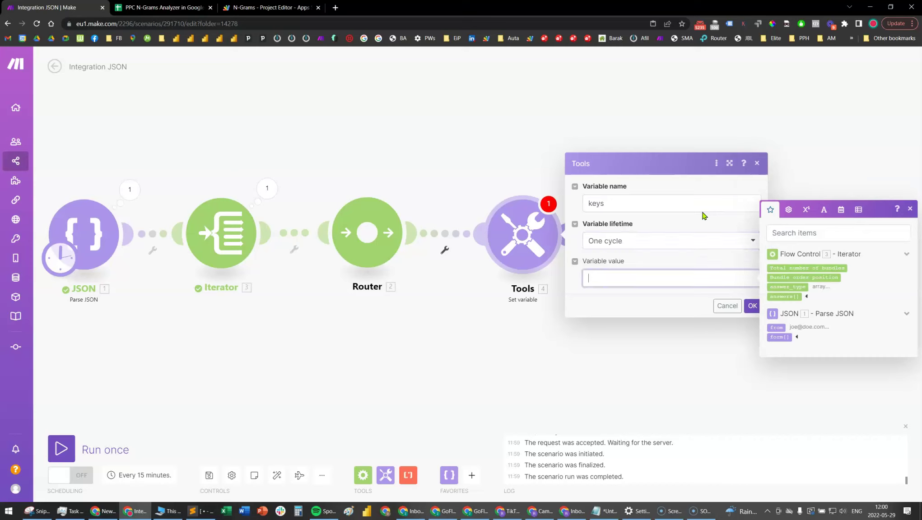
pyautogui.write('keys(')
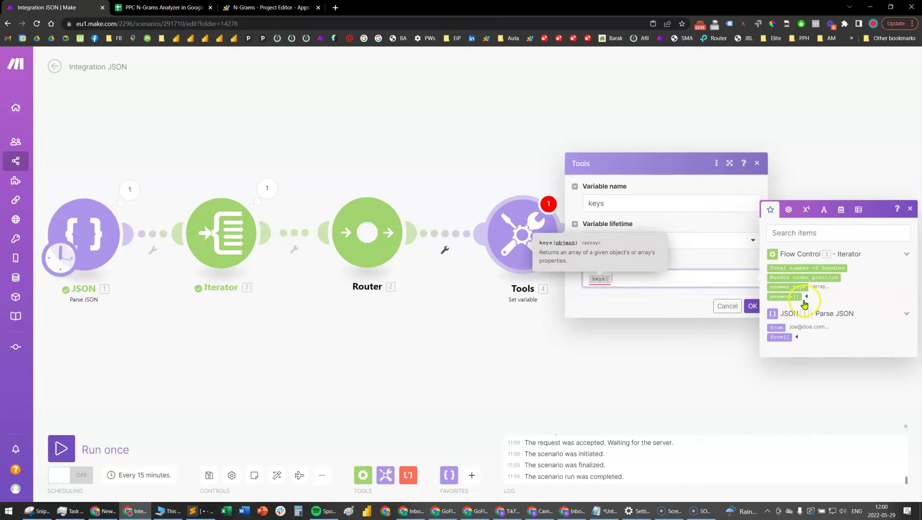
pyautogui.click(787, 296)
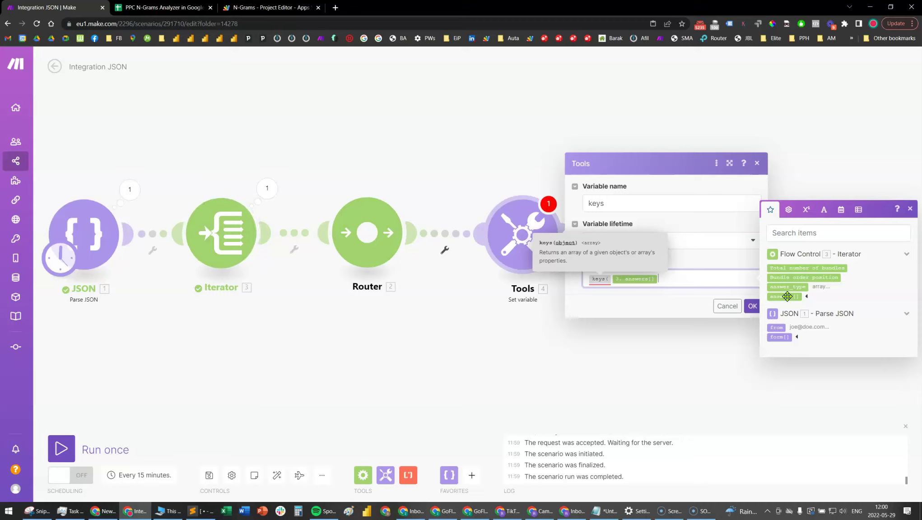
pyautogui.write(')')
pyautogui.click(707, 282)
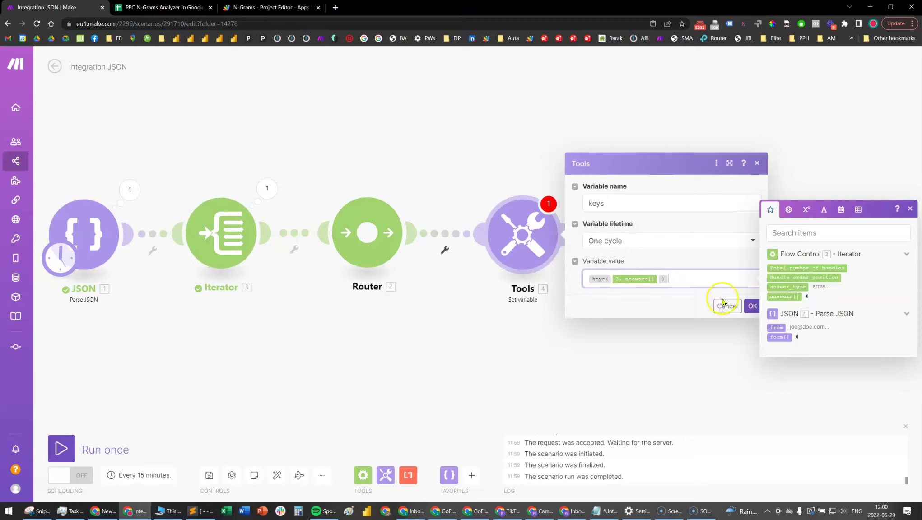
pyautogui.click(751, 307)
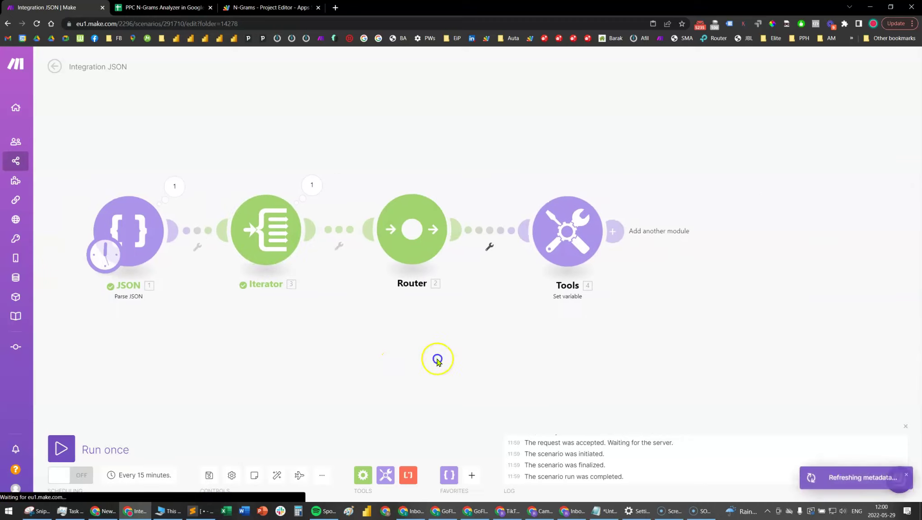
pyautogui.click(275, 476)
# Run the scenario once and examine the keys array output by both operations of the Set variable module.
pyautogui.click(62, 449)
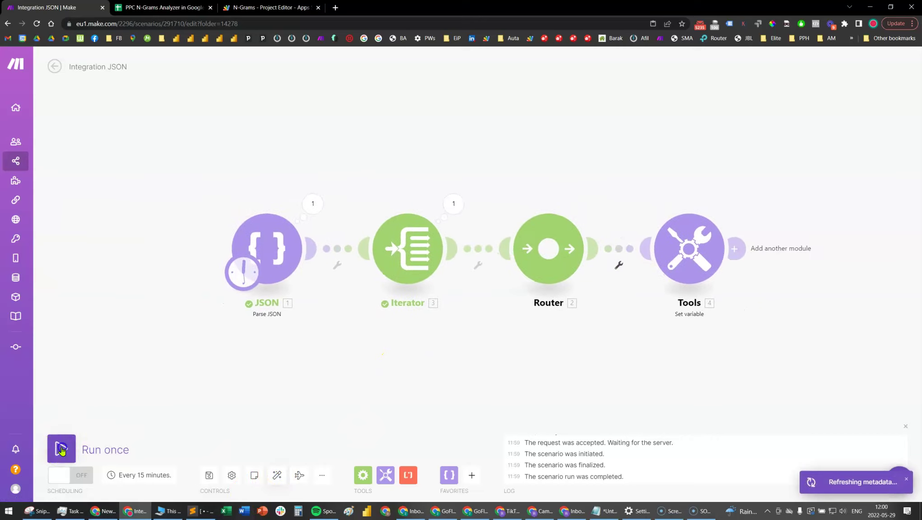
pyautogui.click(728, 201)
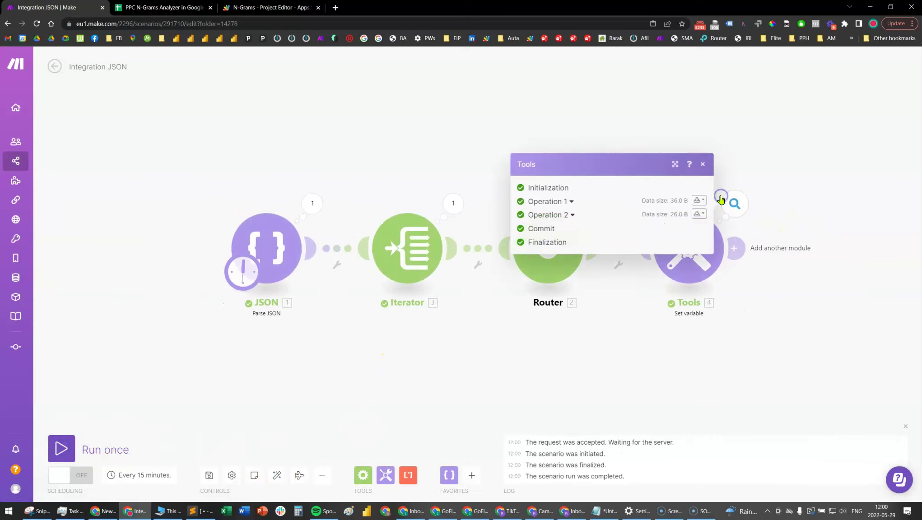
pyautogui.click(547, 202)
pyautogui.click(560, 247)
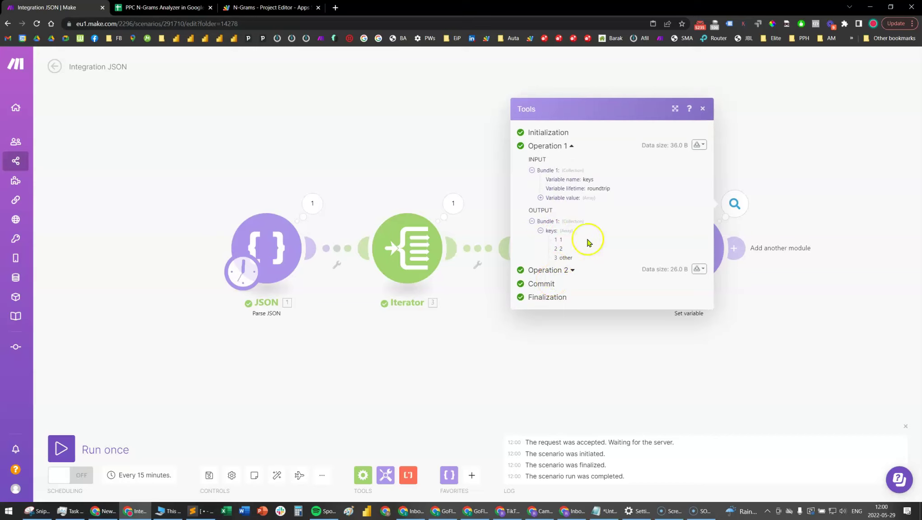
pyautogui.click(572, 270)
pyautogui.click(540, 313)
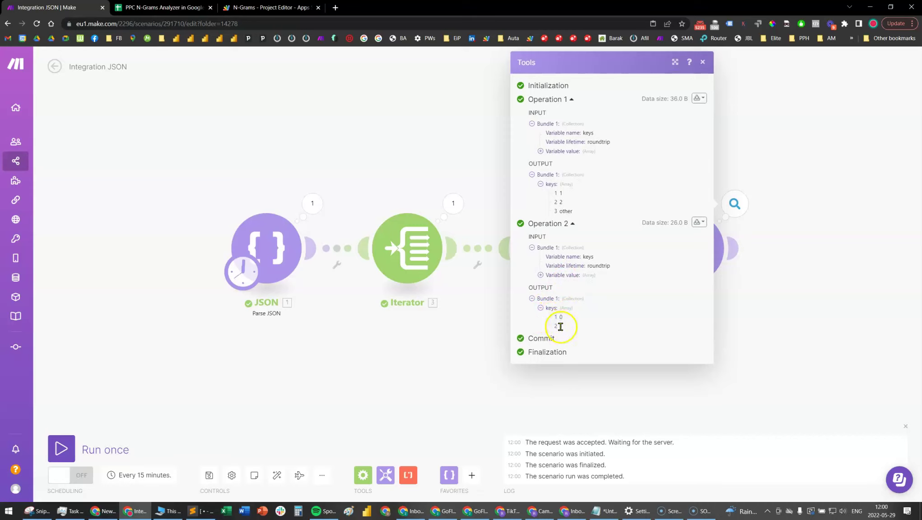
pyautogui.scroll(-2, 537, 208)
pyautogui.moveTo(537, 208); pyautogui.dragTo(531, 247)
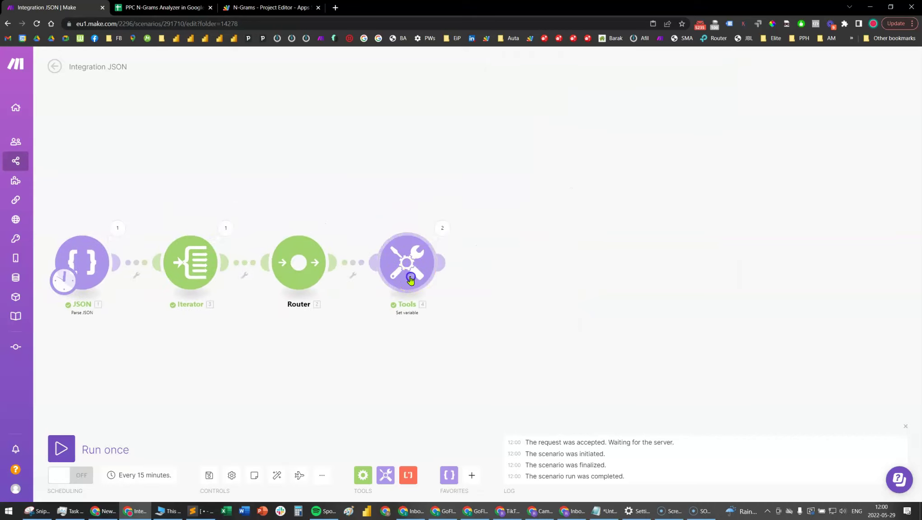
# Inspect the answers collection of the first form item in the Parse JSON output.
pyautogui.click(117, 228)
pyautogui.click(165, 272)
pyautogui.click(170, 276)
pyautogui.click(190, 280)
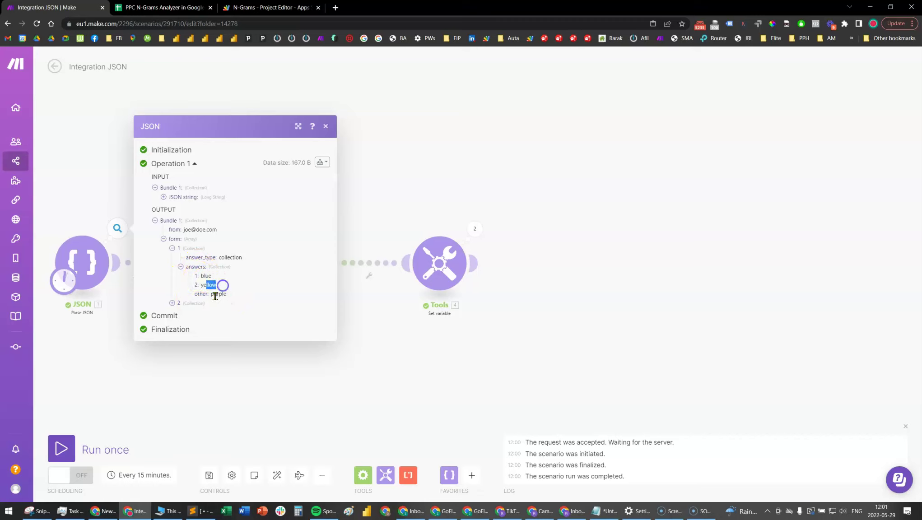
pyautogui.click(503, 321)
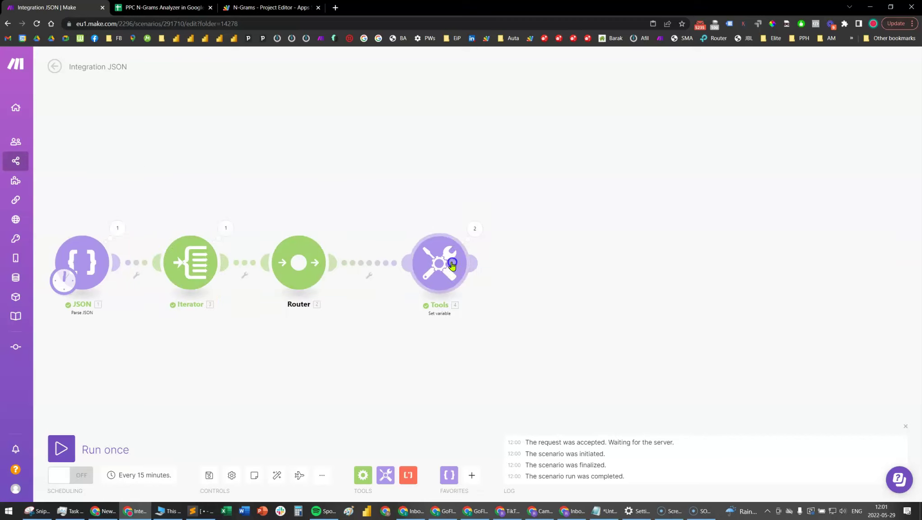
# Review the keys array in the first operation's output of the Set variable module to compare it with the parsed answers.
pyautogui.click(452, 229)
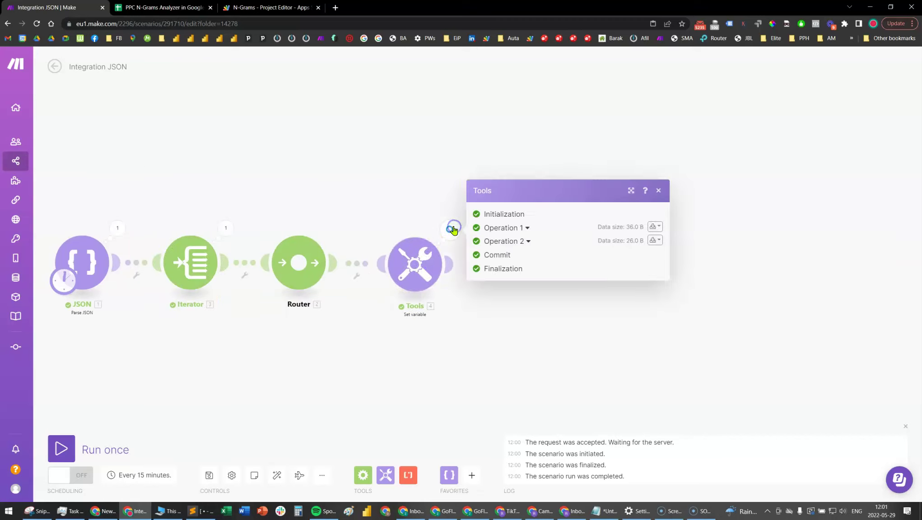
pyautogui.click(503, 229)
pyautogui.click(503, 263)
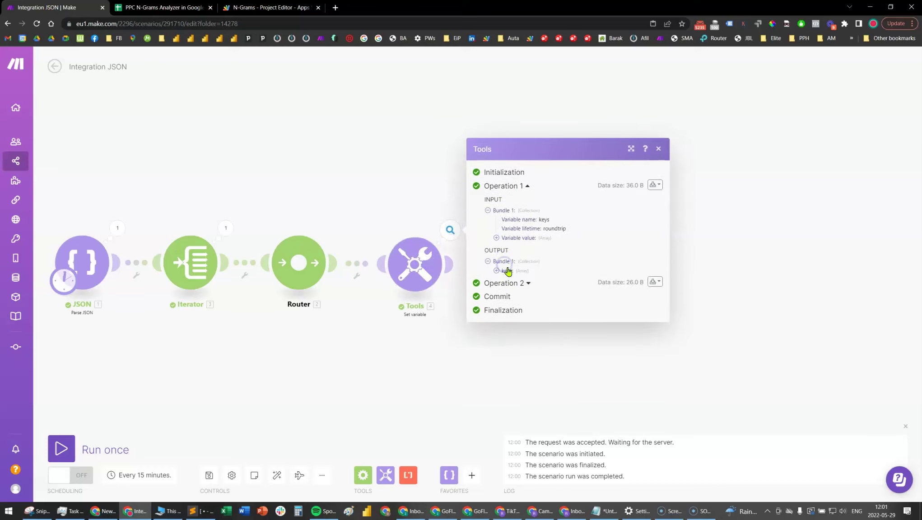
pyautogui.click(508, 271)
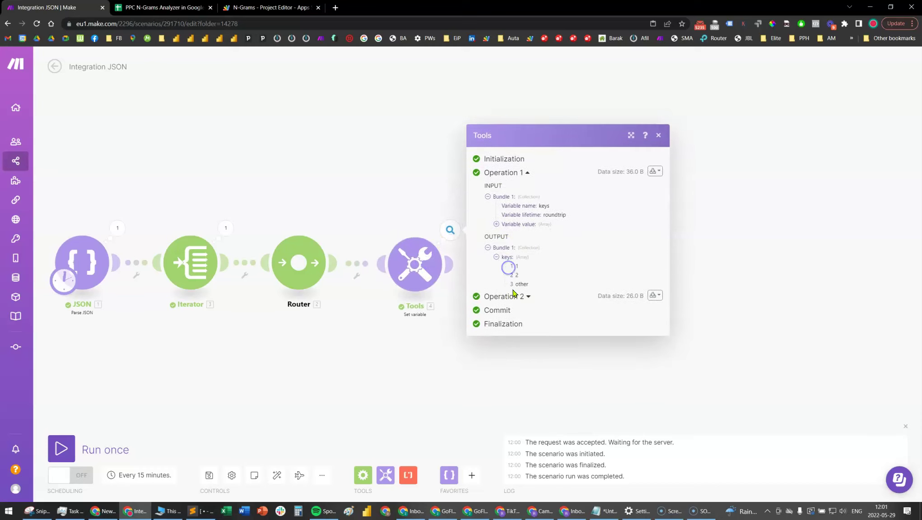
pyautogui.click(493, 256)
pyautogui.click(490, 270)
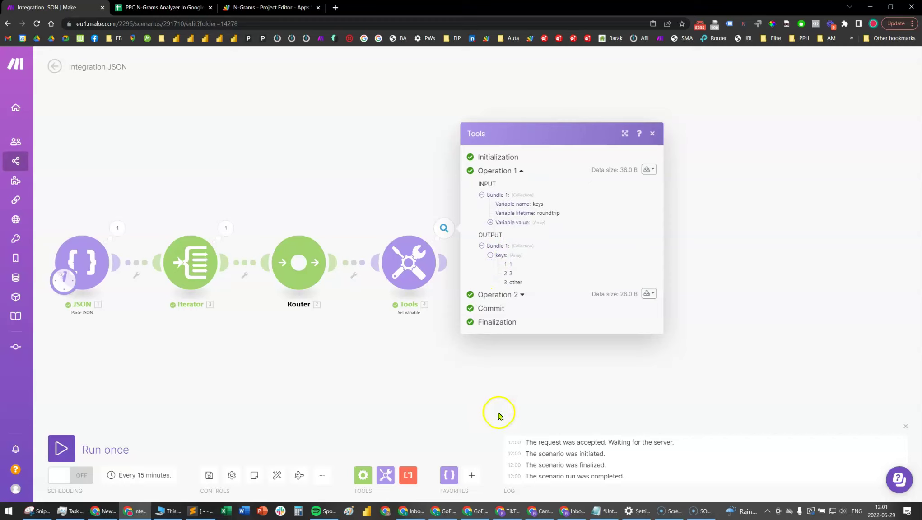
pyautogui.click(517, 403)
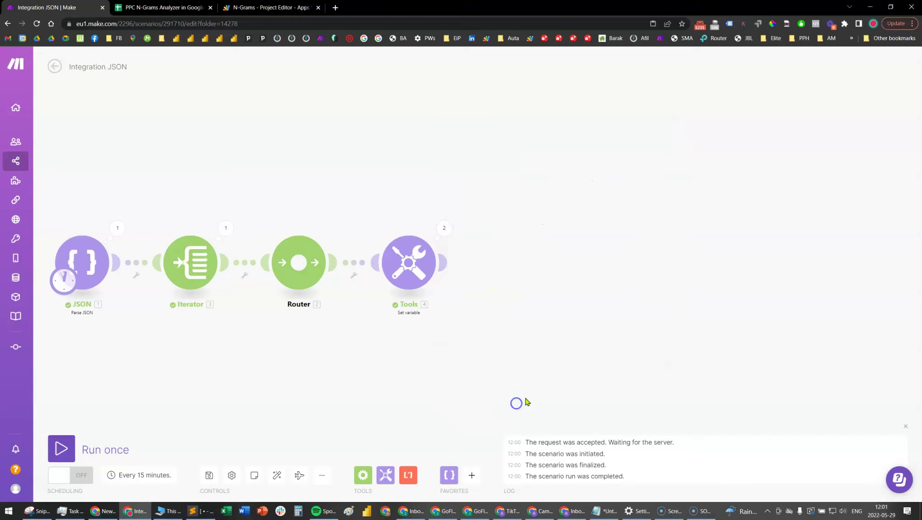
# Add an Iterator after the Set variable module, with its array mapped to keys[] from Set variable.
pyautogui.click(363, 475)
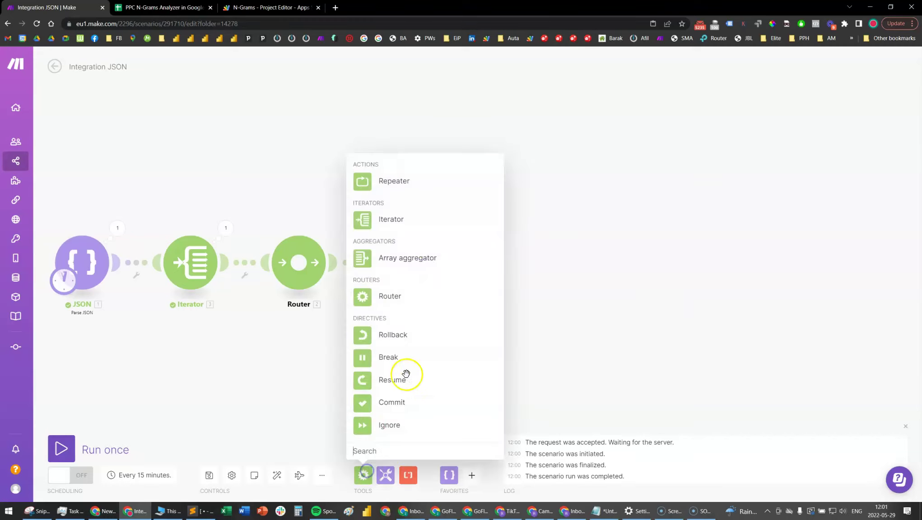
pyautogui.click(466, 218)
pyautogui.moveTo(569, 251); pyautogui.dragTo(536, 265)
pyautogui.click(536, 265)
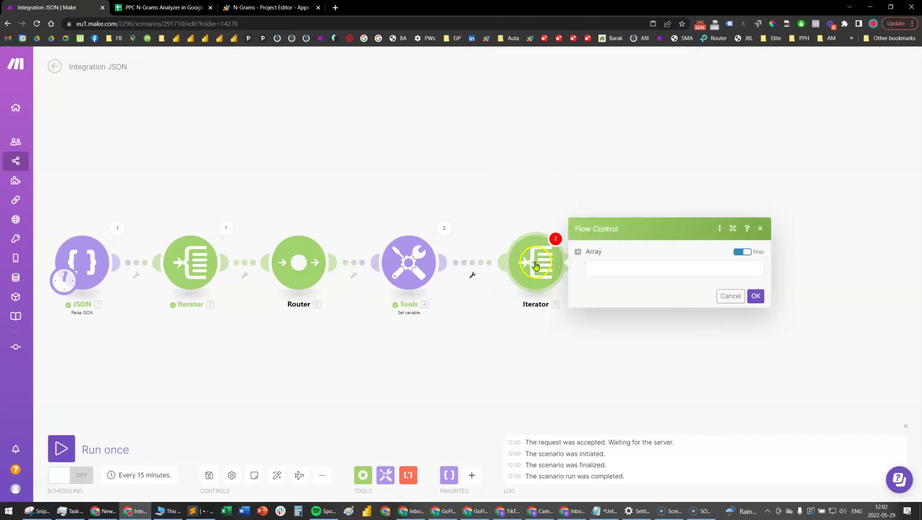
pyautogui.click(628, 266)
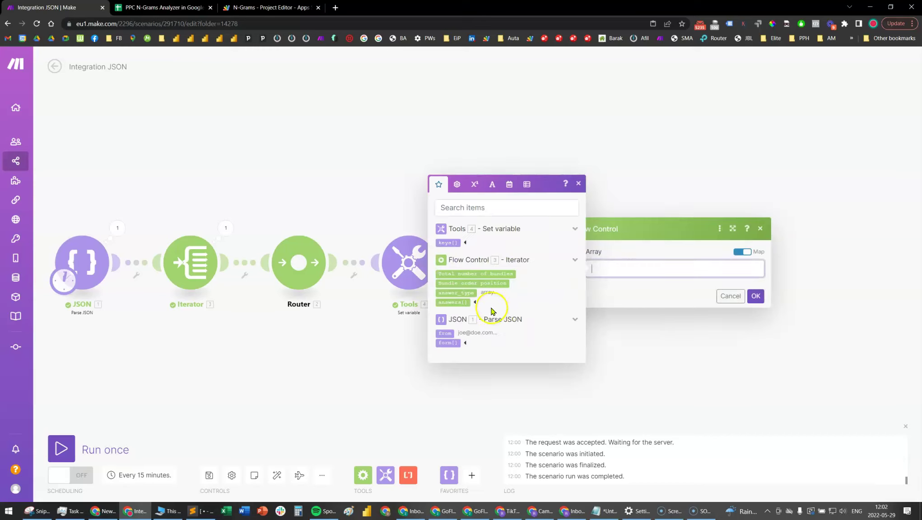
pyautogui.click(453, 243)
pyautogui.click(755, 297)
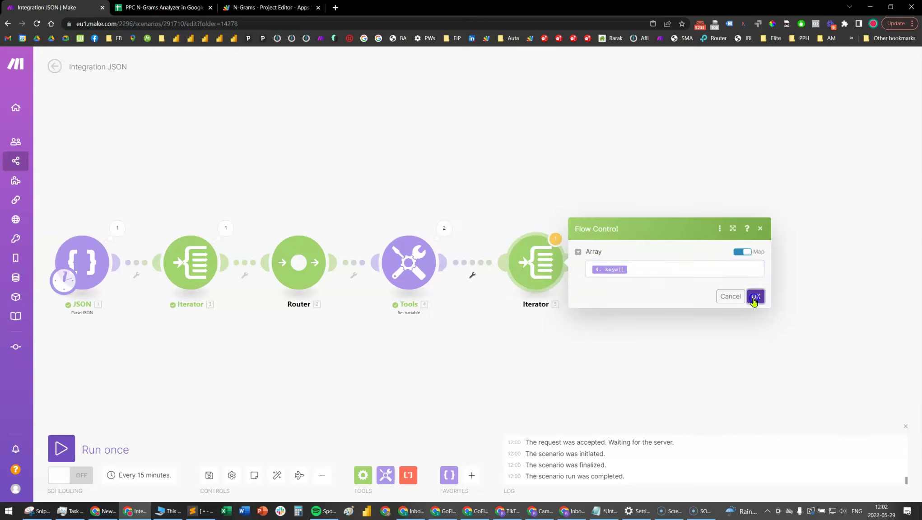
# Run the scenario once and examine the values in the output bundles of the second Iterator's first operation.
pyautogui.moveTo(778, 329); pyautogui.dragTo(633, 315)
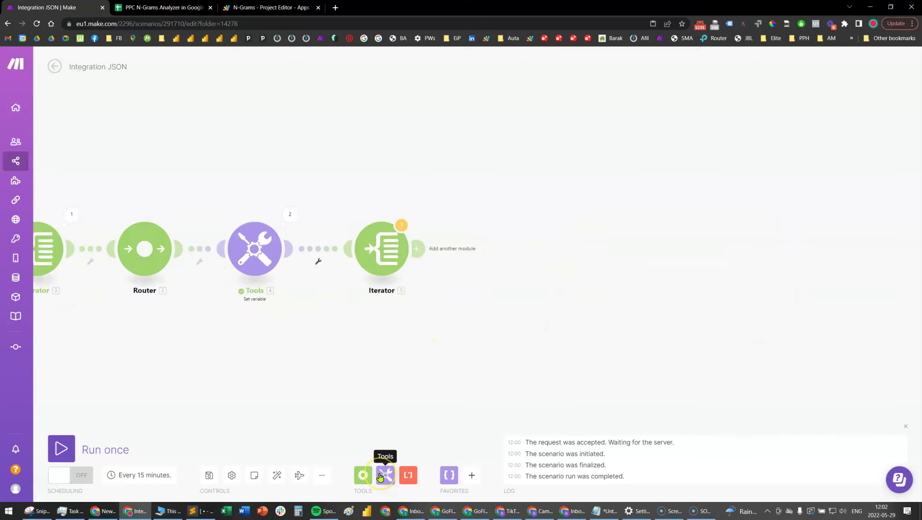
pyautogui.click(61, 449)
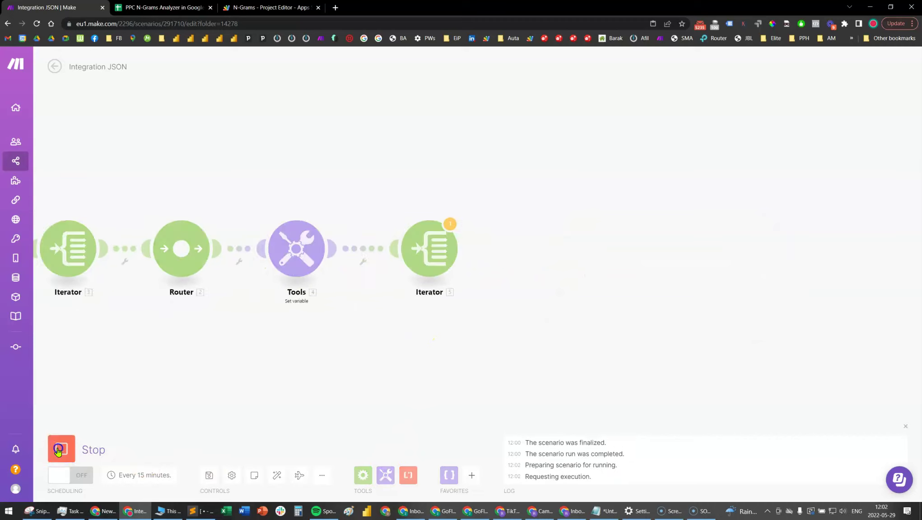
pyautogui.click(728, 346)
pyautogui.moveTo(729, 346); pyautogui.dragTo(436, 348)
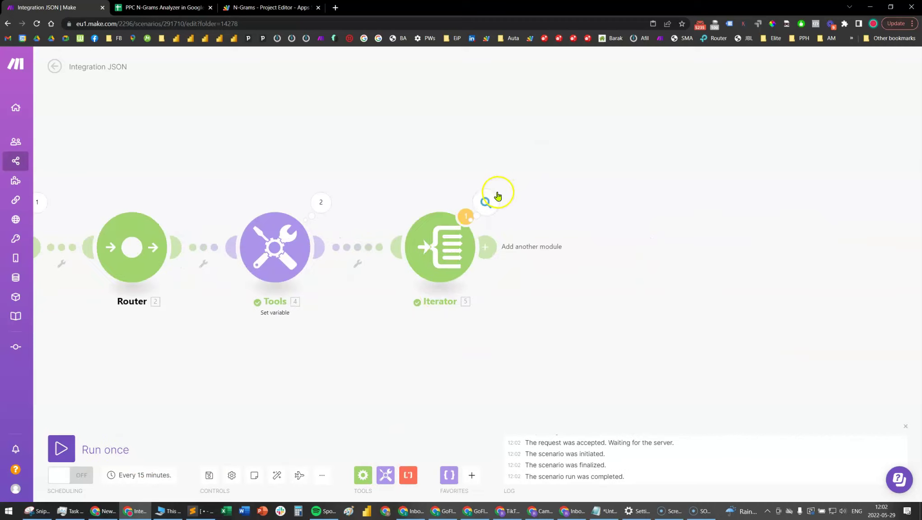
pyautogui.click(498, 195)
pyautogui.click(550, 201)
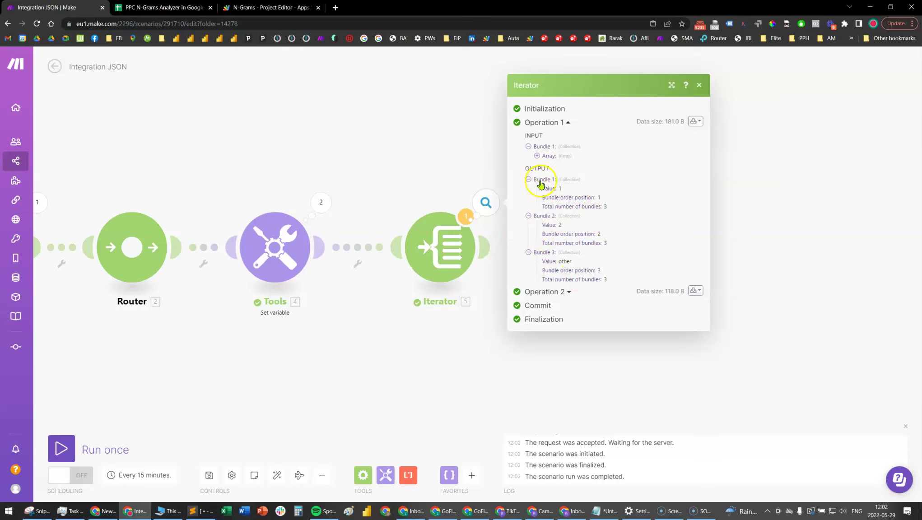
pyautogui.click(398, 348)
# Add another Set variable module from Tools after the second Iterator and open its settings.
pyautogui.click(385, 475)
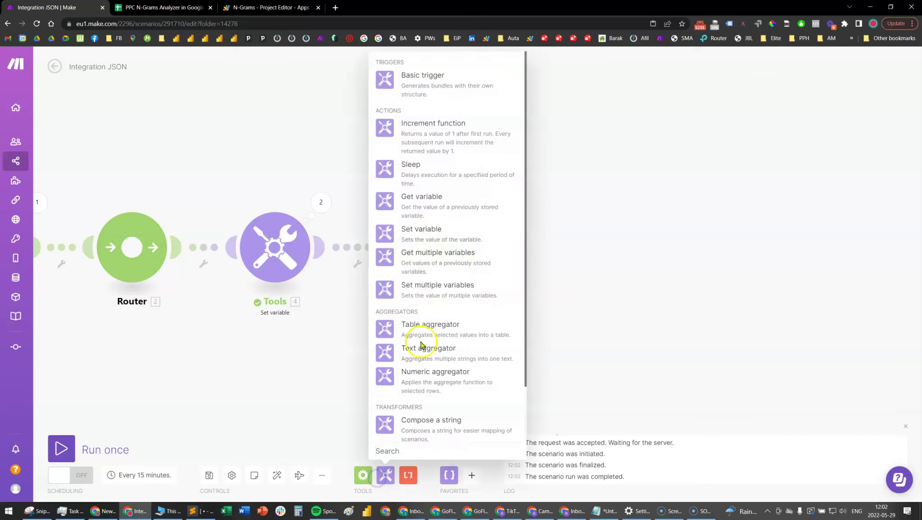
pyautogui.click(447, 231)
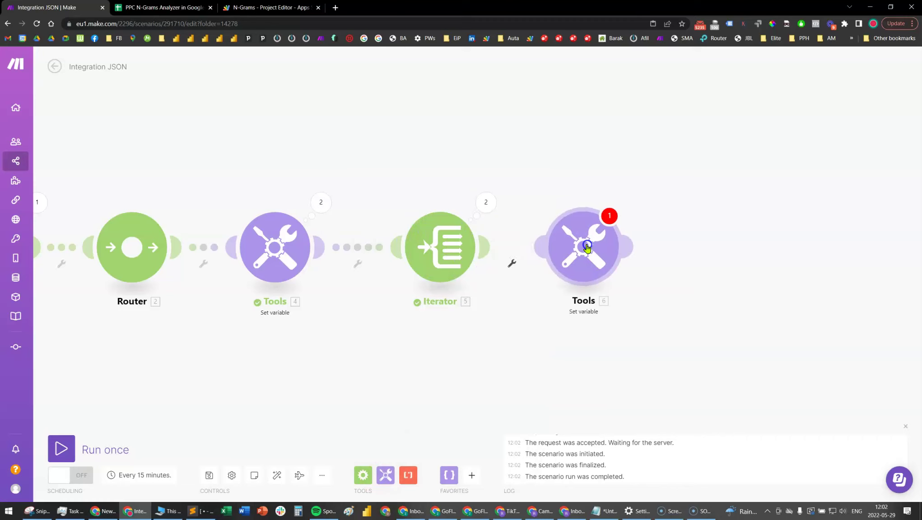
pyautogui.click(587, 247)
# Name the variable actual_answers and set its value to get(answers[]; Value), using answers[] from the first Iterator and Value from the second.
pyautogui.click(683, 214)
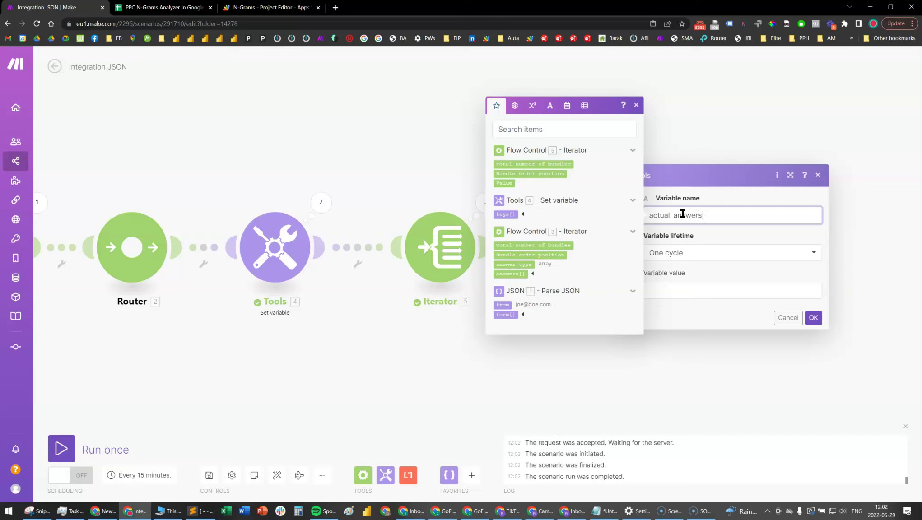
pyautogui.press('Tab')
pyautogui.write('ge')
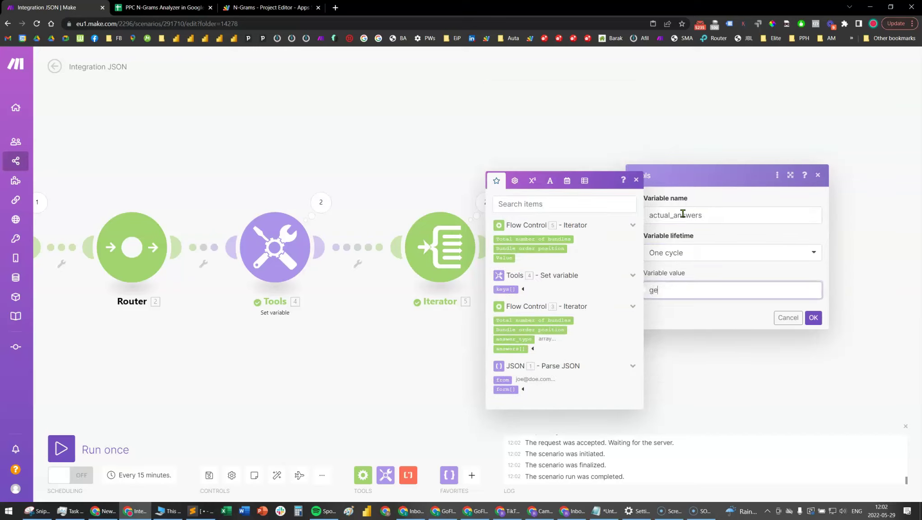
pyautogui.write('t(')
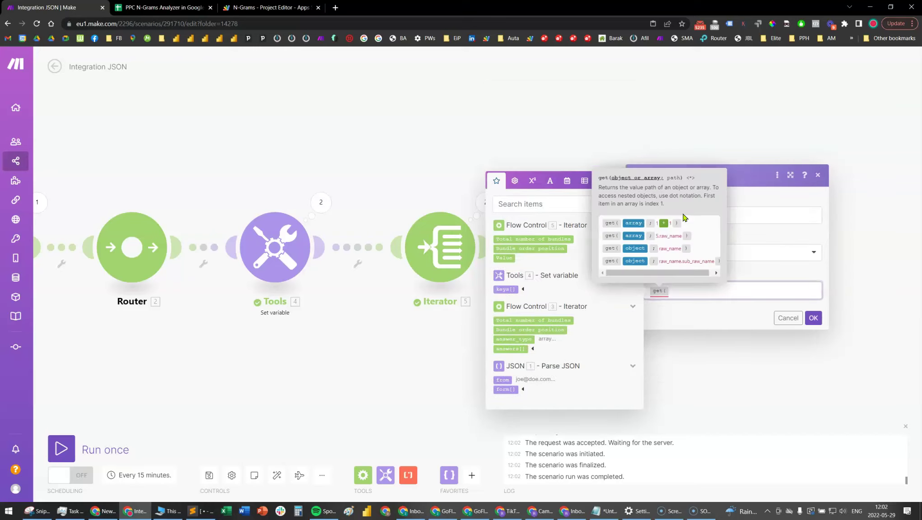
pyautogui.click(514, 347)
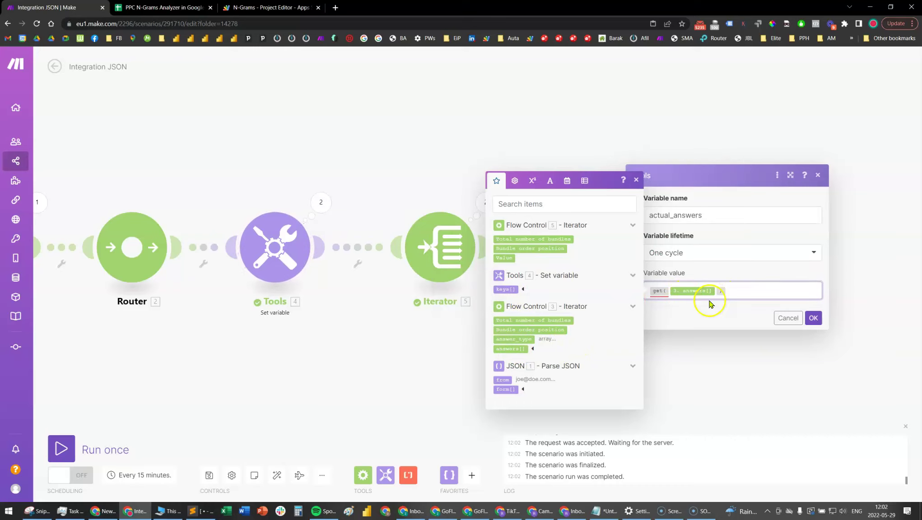
pyautogui.click(504, 258)
pyautogui.click(729, 254)
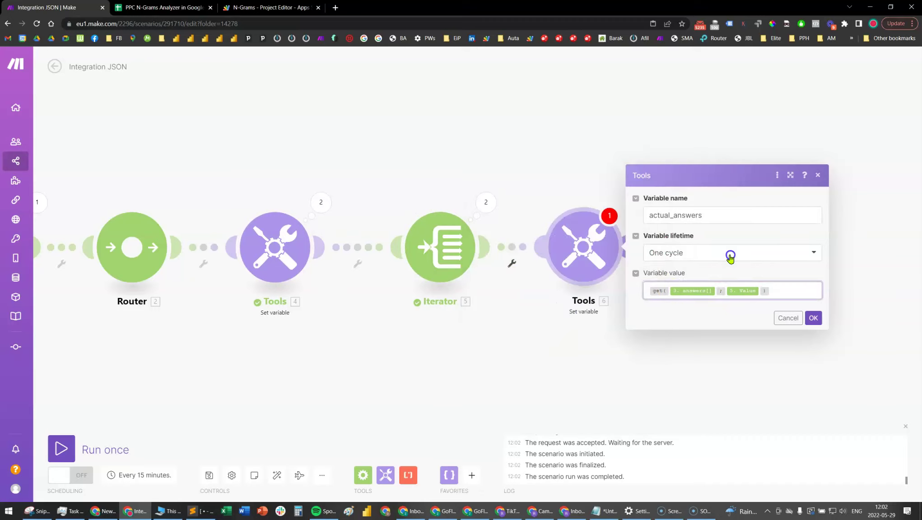
pyautogui.click(761, 185)
pyautogui.click(814, 318)
# Run the scenario once and examine the actual_answers output of the last Set variable module's first four operations.
pyautogui.click(105, 451)
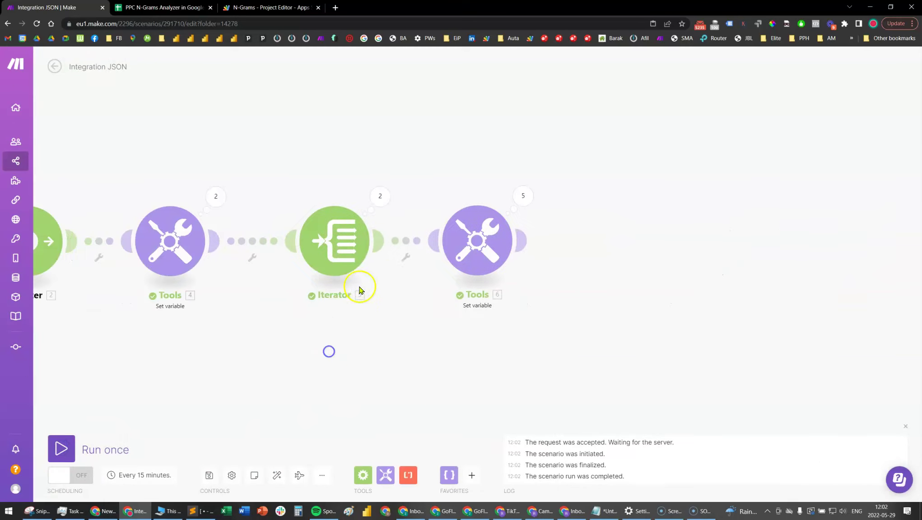
pyautogui.click(523, 195)
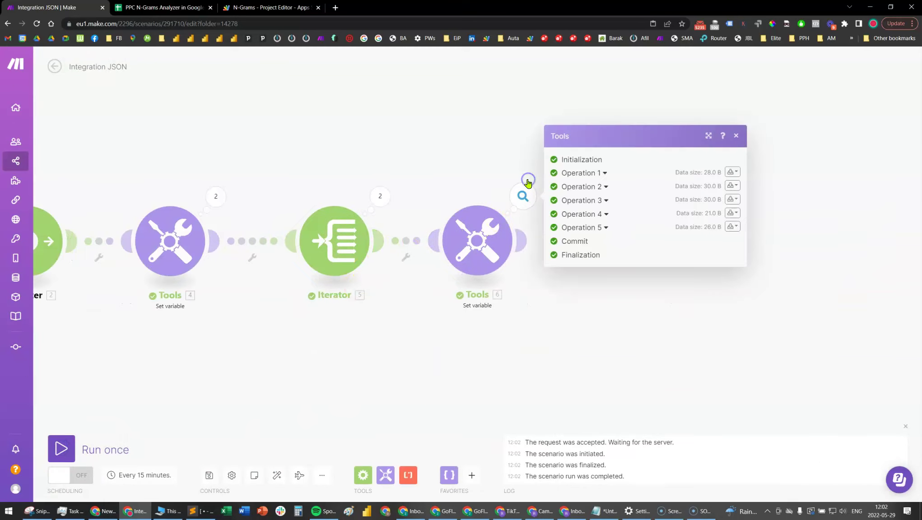
pyautogui.click(605, 173)
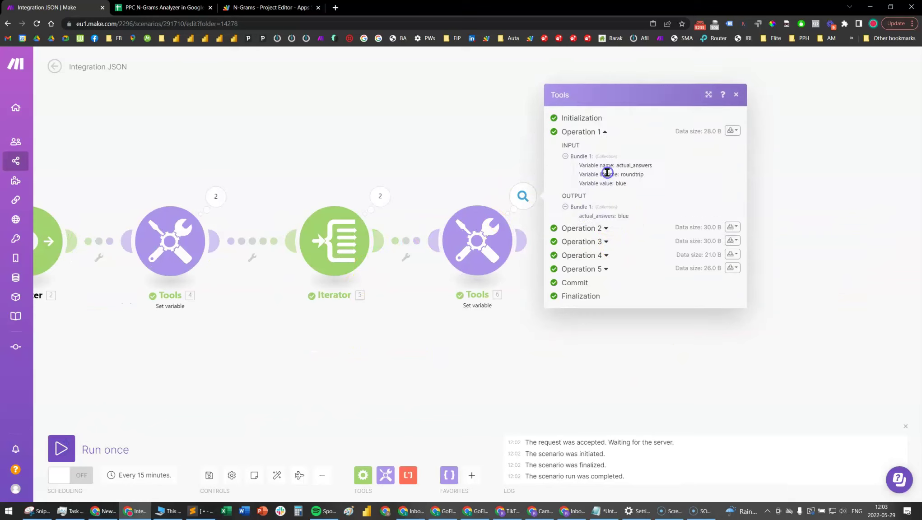
pyautogui.click(607, 228)
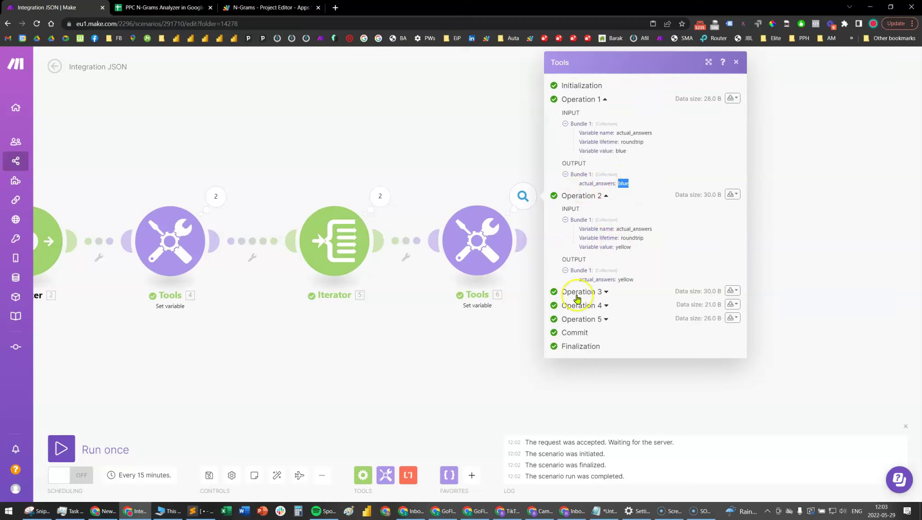
pyautogui.click(596, 289)
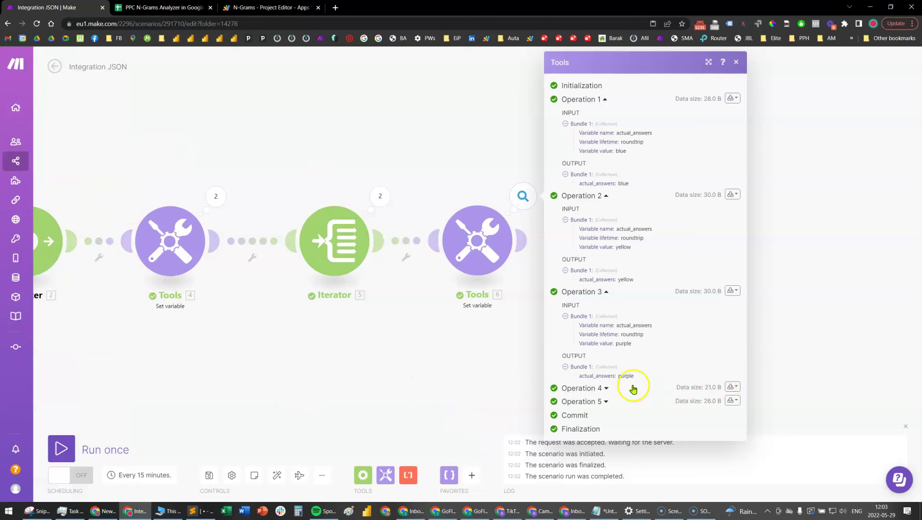
pyautogui.click(602, 388)
pyautogui.scroll(-1, 642, 371)
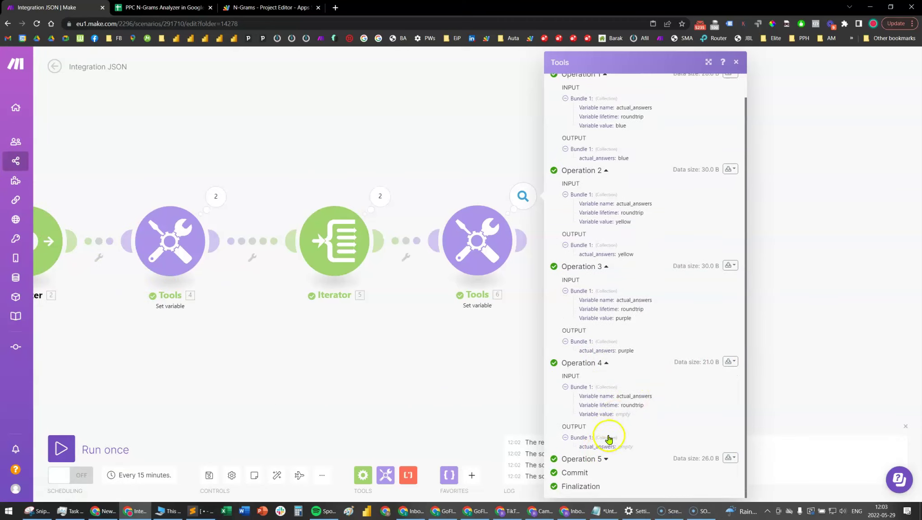
pyautogui.doubleClick(624, 447)
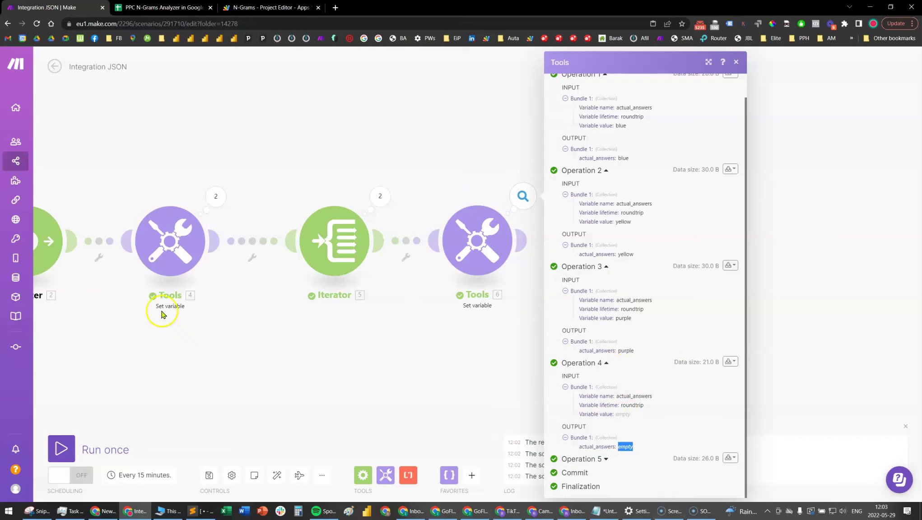
# Examine the form items in the Parse JSON module's output, including each item's answer_type and answers.
pyautogui.scroll(-2, 124, 299)
pyautogui.scroll(-2, 236, 372)
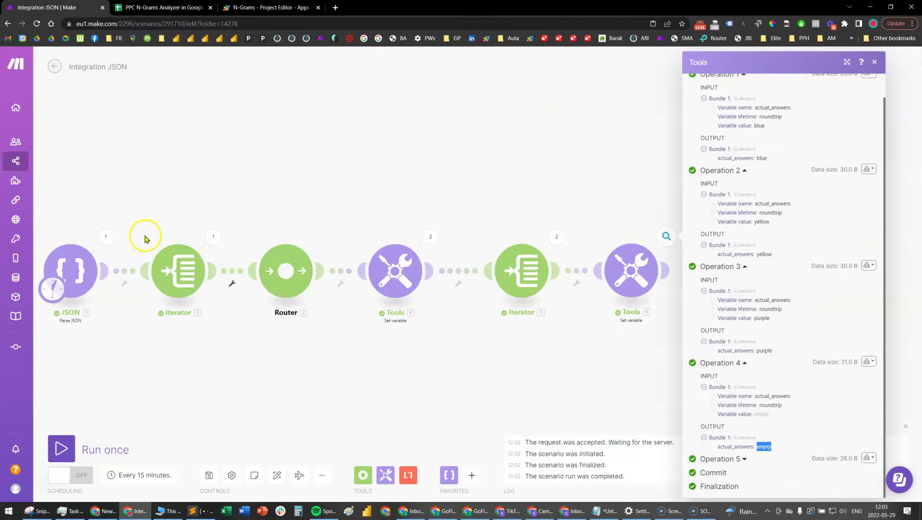
pyautogui.click(107, 237)
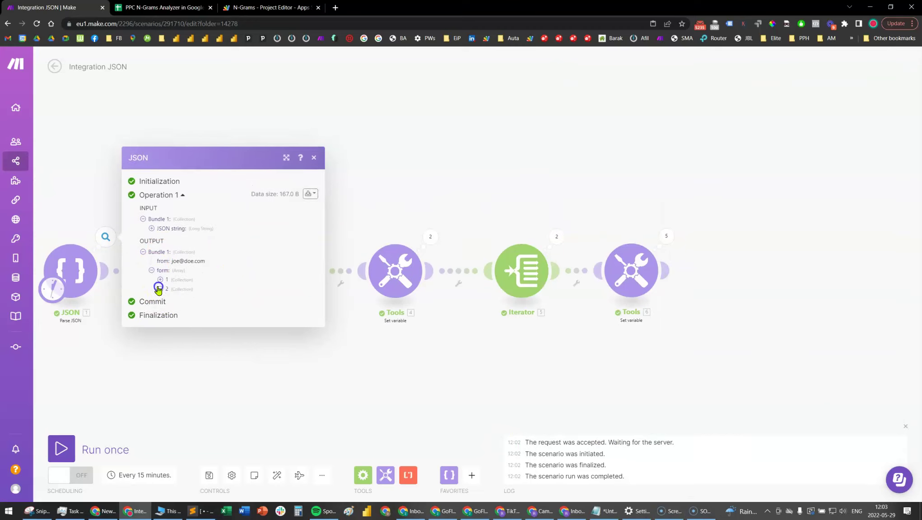
pyautogui.click(160, 292)
pyautogui.click(162, 270)
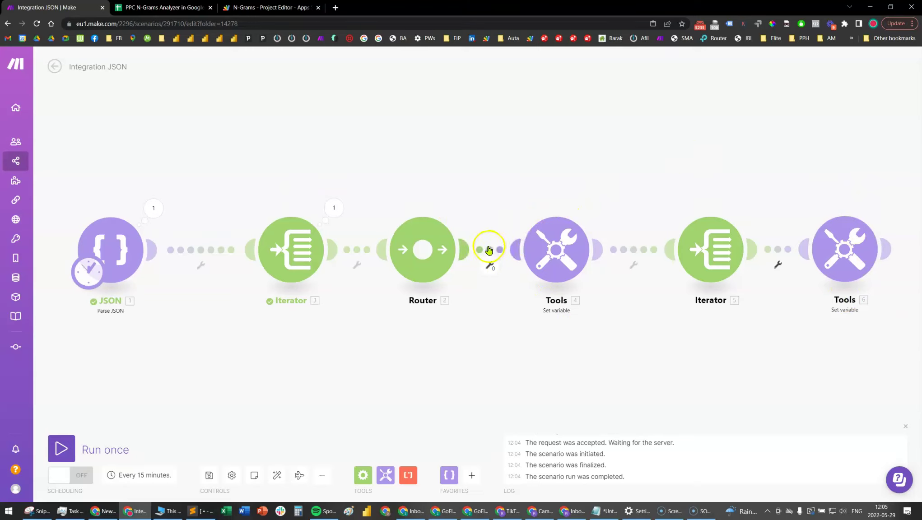
pyautogui.click(153, 209)
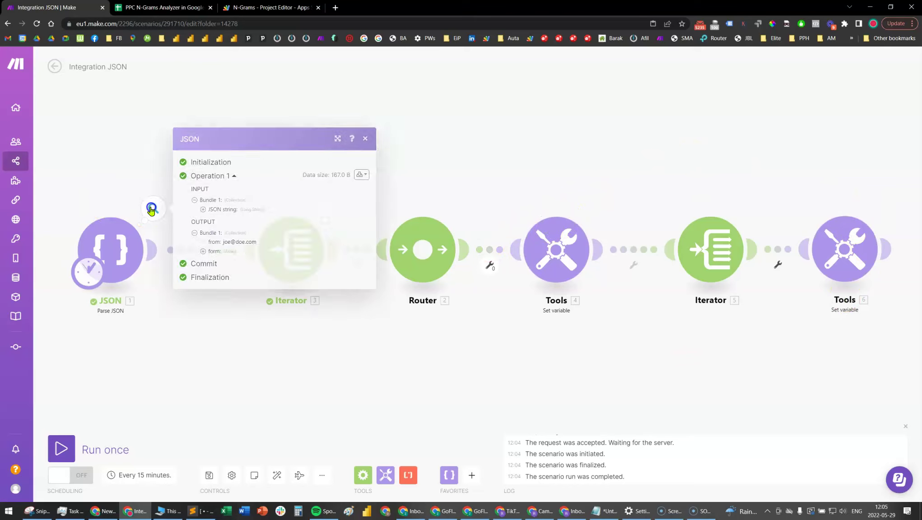
pyautogui.click(203, 251)
pyautogui.click(213, 253)
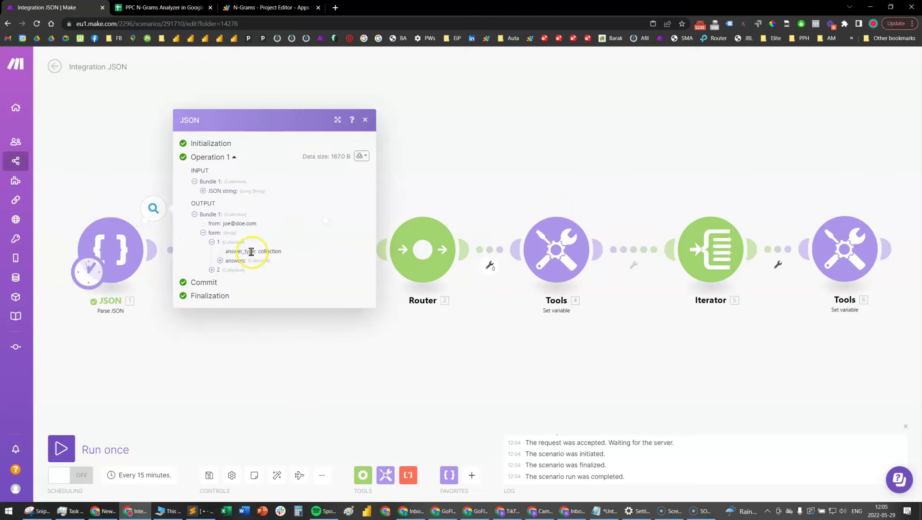
pyautogui.click(502, 345)
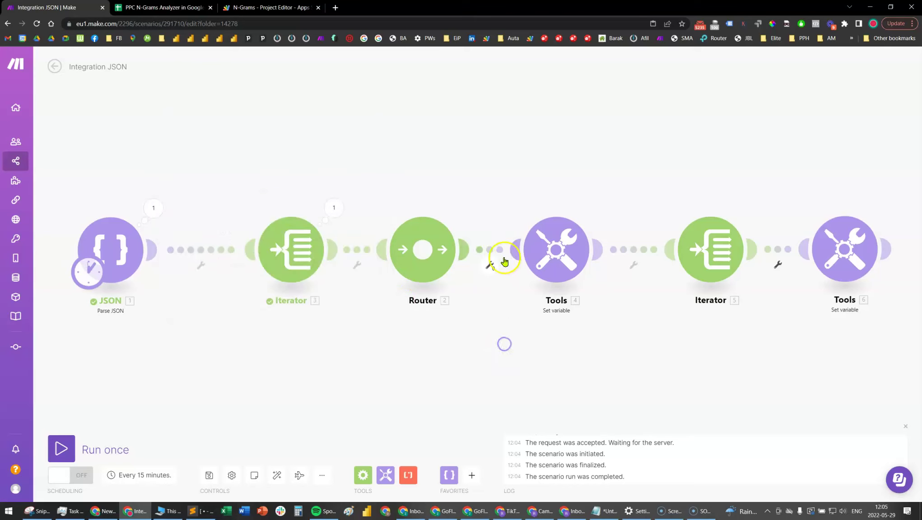
# Set up a filter labelled collections_only after the Router, with the condition answer_type from the first Iterator equal to collection.
pyautogui.click(486, 249)
pyautogui.click(558, 271)
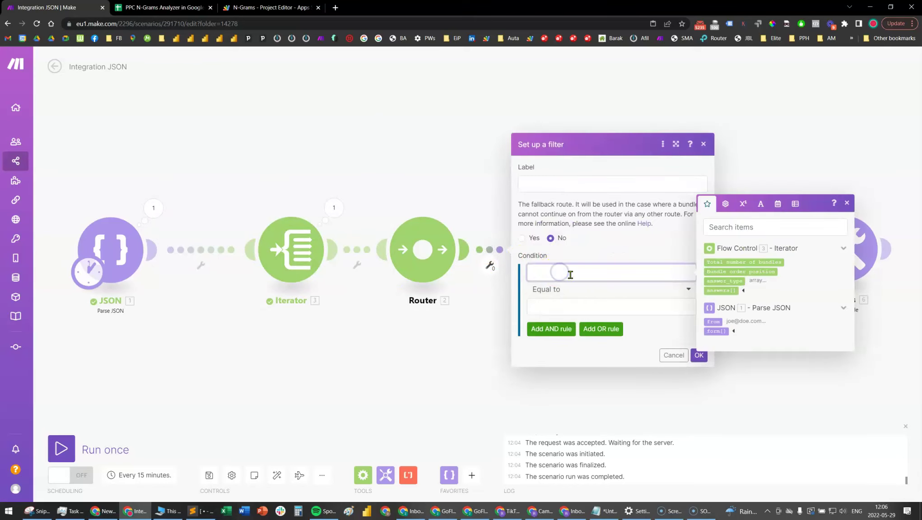
pyautogui.click(727, 281)
pyautogui.click(594, 305)
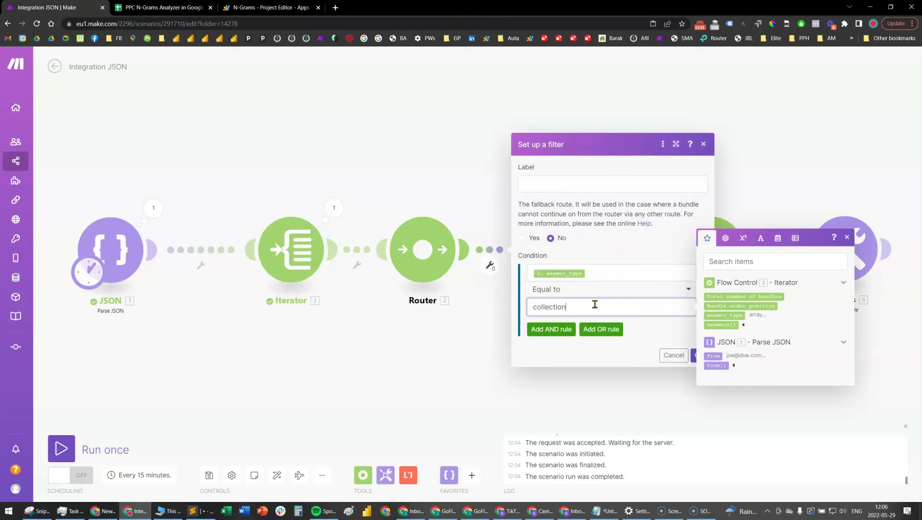
pyautogui.click(596, 183)
pyautogui.write('co')
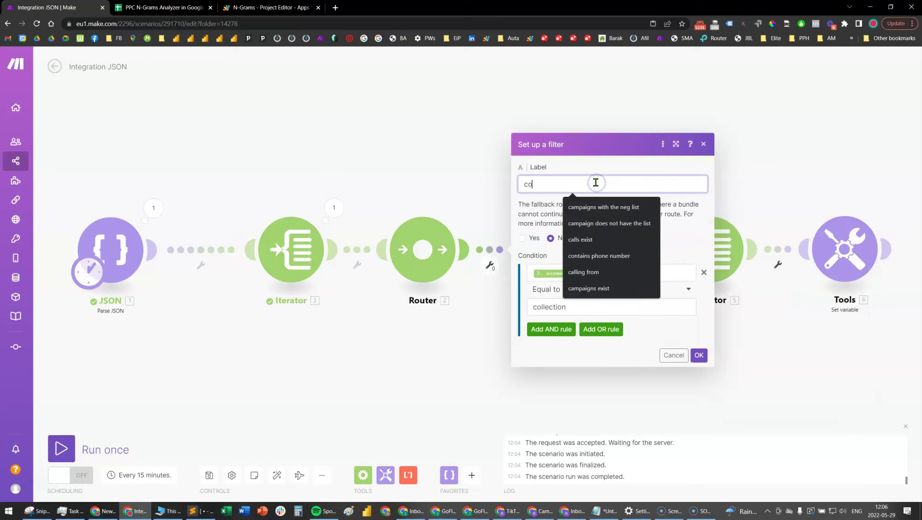
pyautogui.write('llection_only')
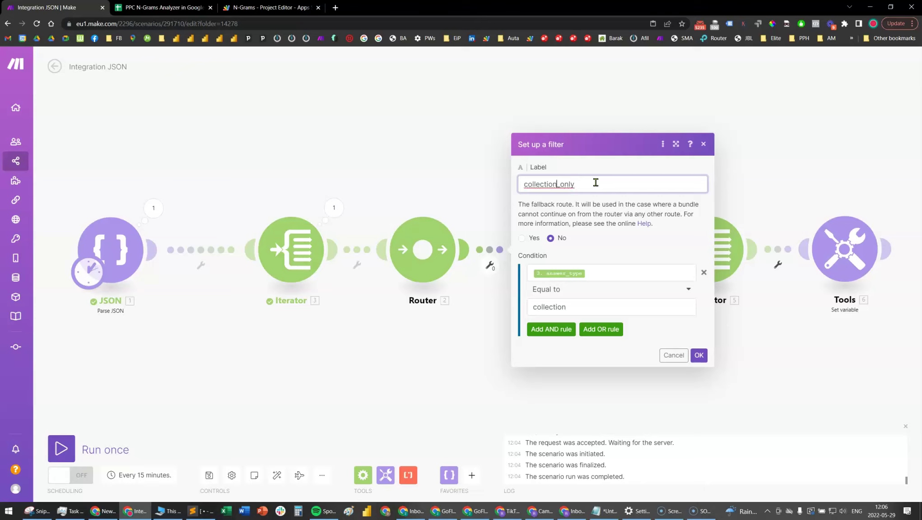
pyautogui.click(699, 355)
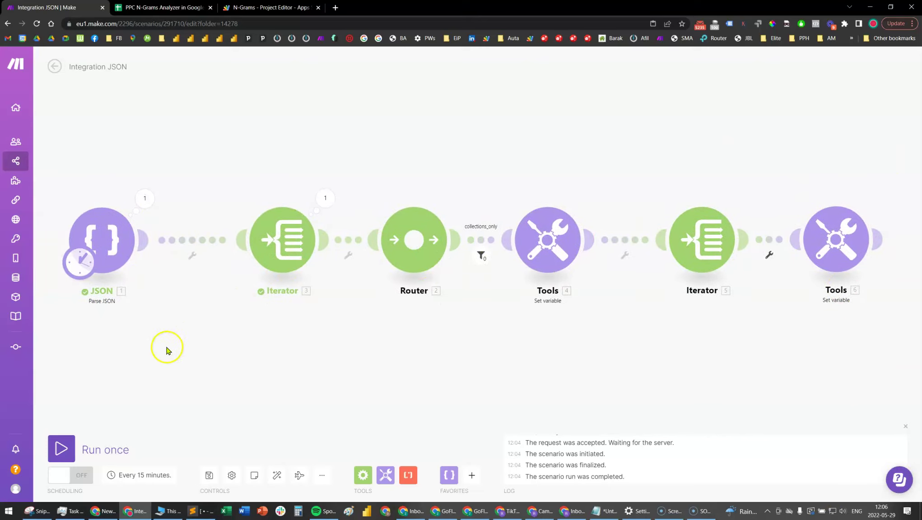
# Run the filtered scenario once and check the actual_answers values in all operations of the last Set variable module.
pyautogui.click(61, 449)
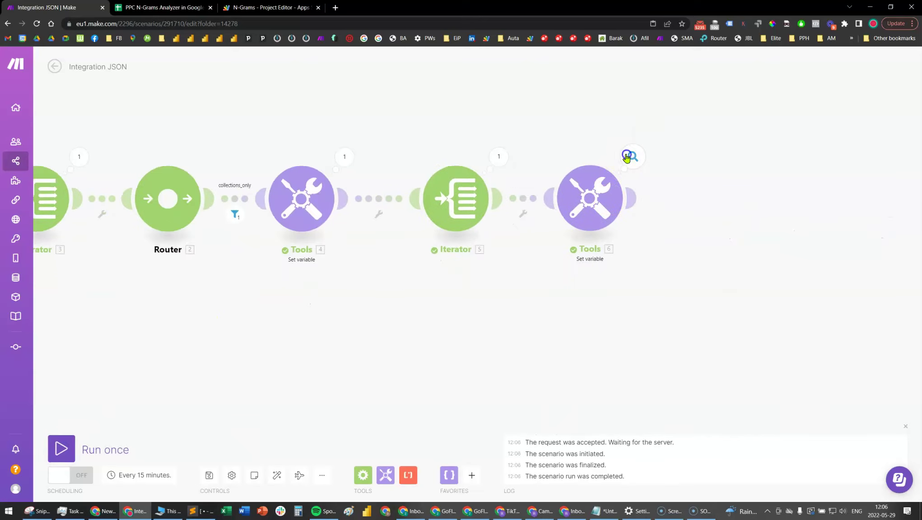
pyautogui.click(631, 156)
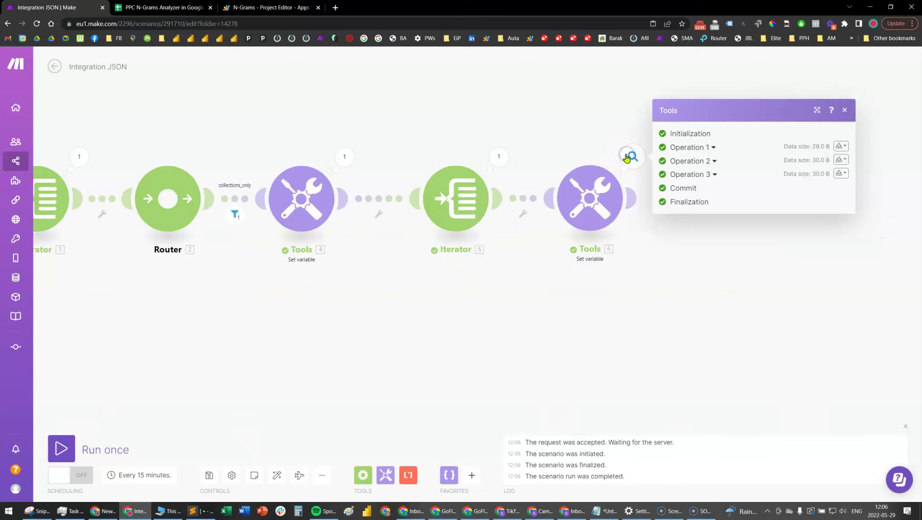
pyautogui.click(710, 162)
pyautogui.click(711, 214)
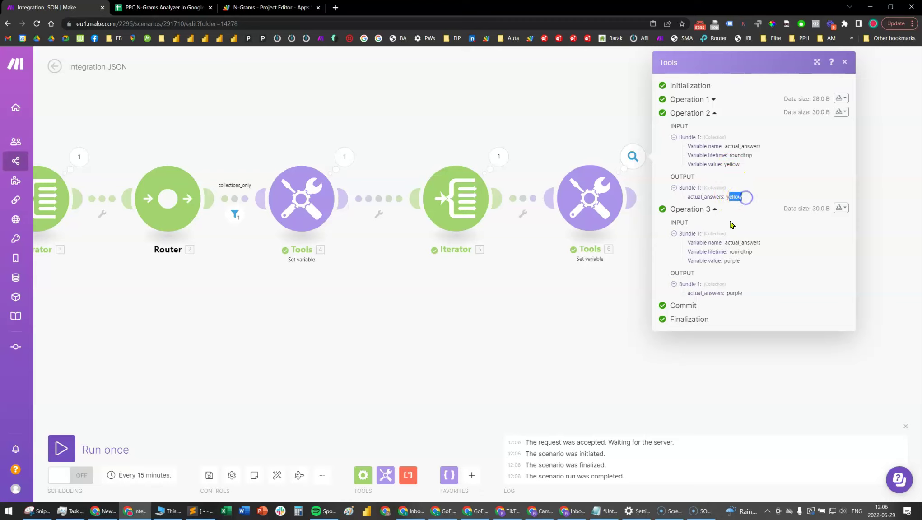
pyautogui.moveTo(724, 262); pyautogui.dragTo(746, 268)
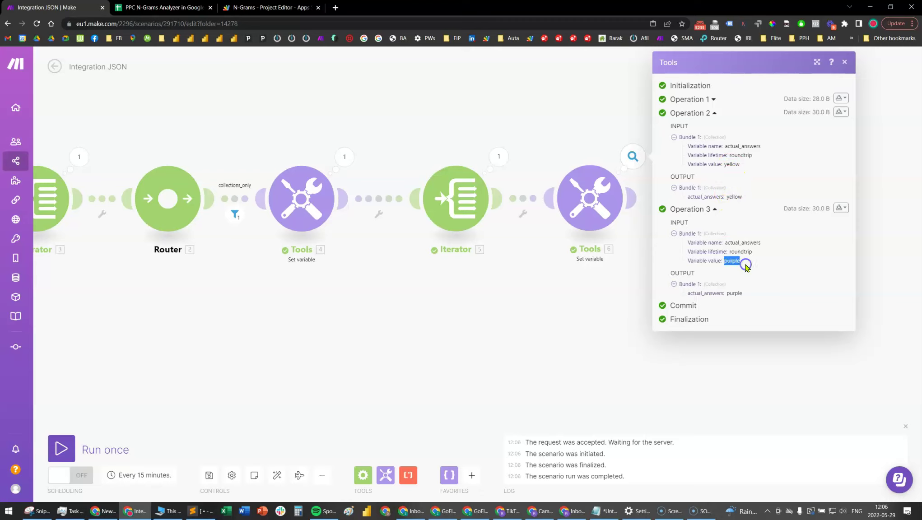
pyautogui.click(709, 99)
pyautogui.doubleClick(732, 247)
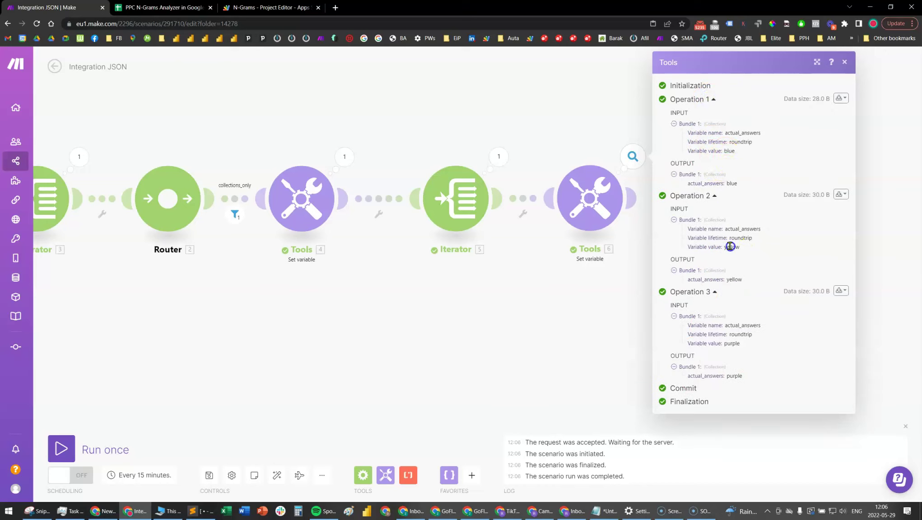
pyautogui.click(738, 373)
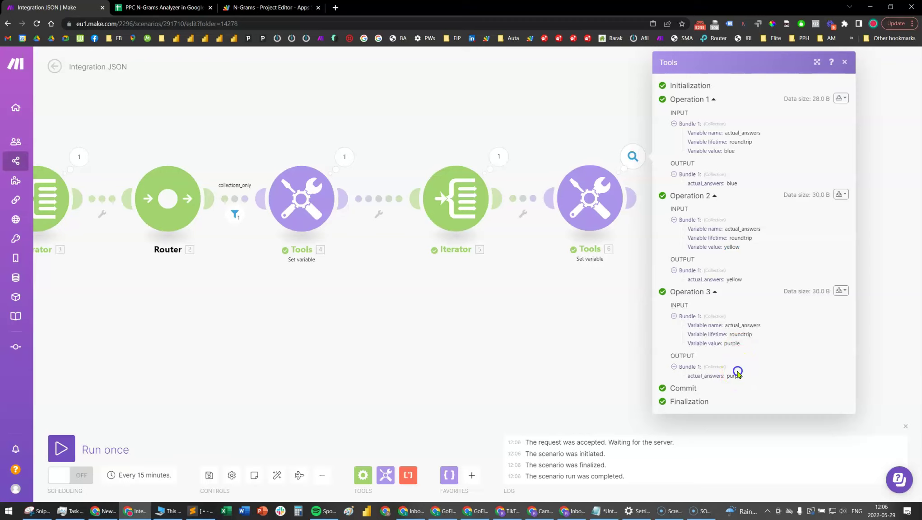
pyautogui.click(477, 335)
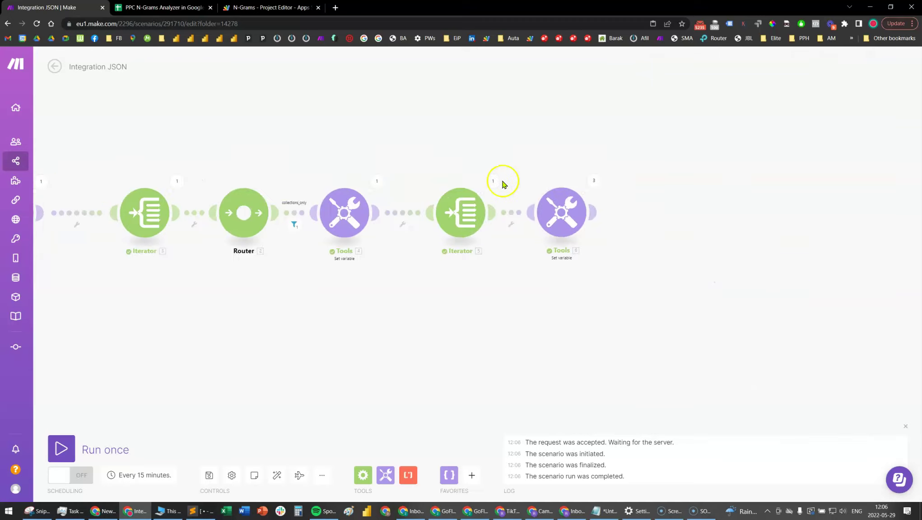
# Add a Text aggregator from Tools after the last Set variable module, with Iterator [5] as its source module.
pyautogui.click(385, 475)
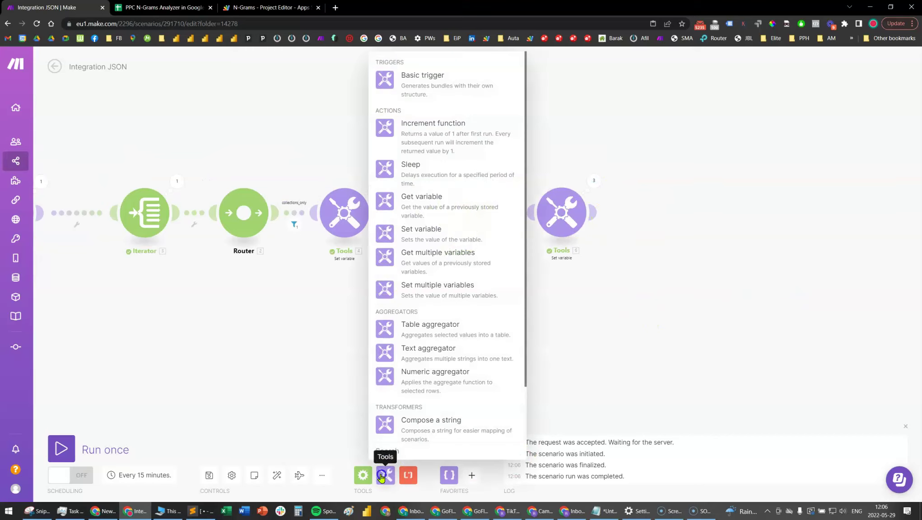
pyautogui.click(469, 351)
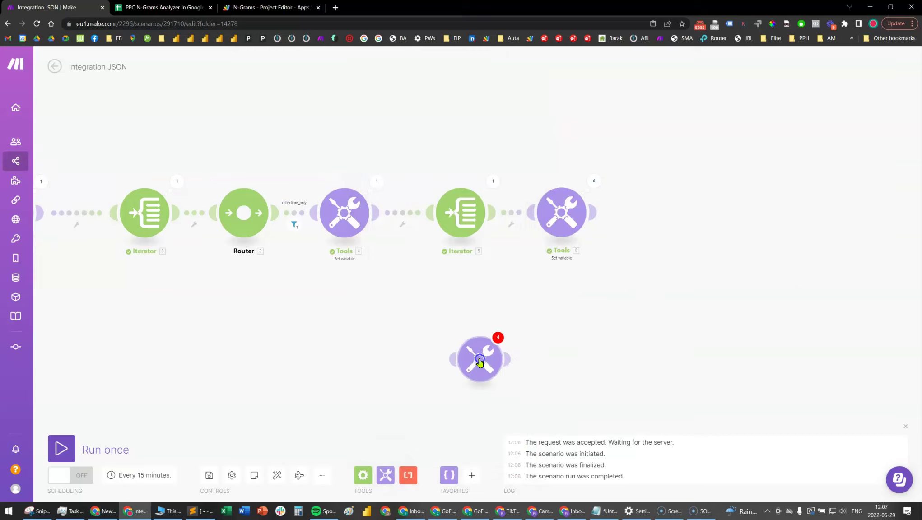
pyautogui.click(681, 217)
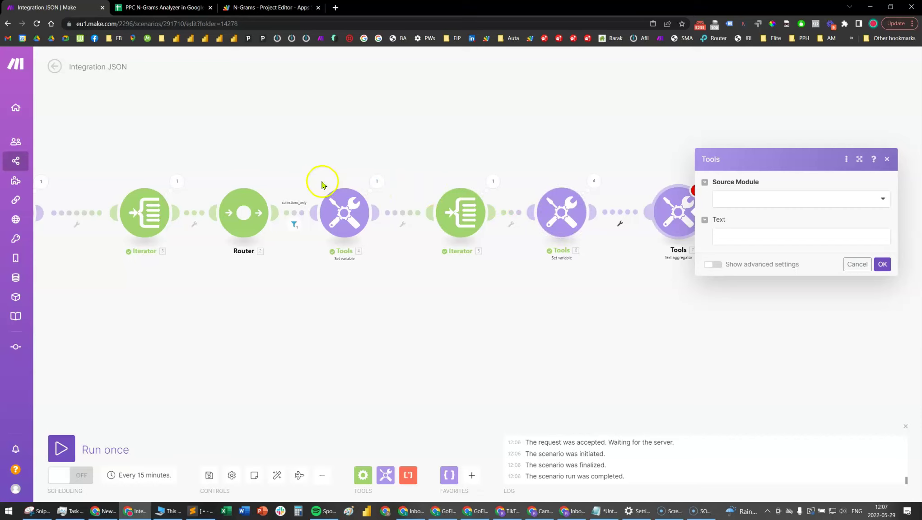
pyautogui.click(790, 200)
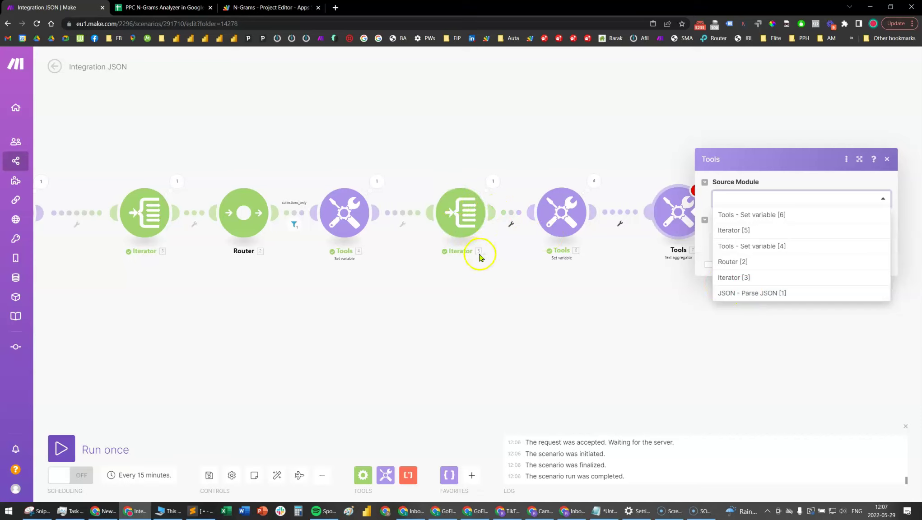
pyautogui.click(762, 229)
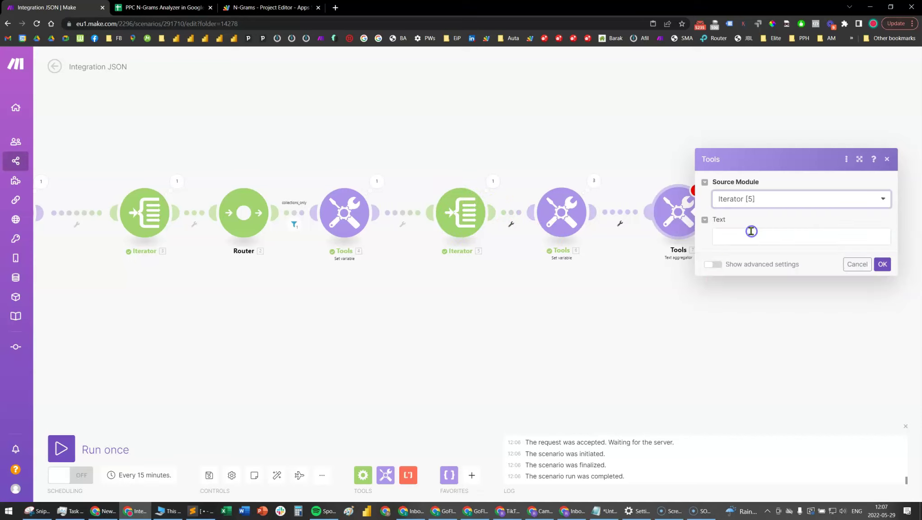
# Review the target answer lists in Notepad, and map the Text aggregator's text to actual_answers from the last Set variable module.
pyautogui.click(785, 236)
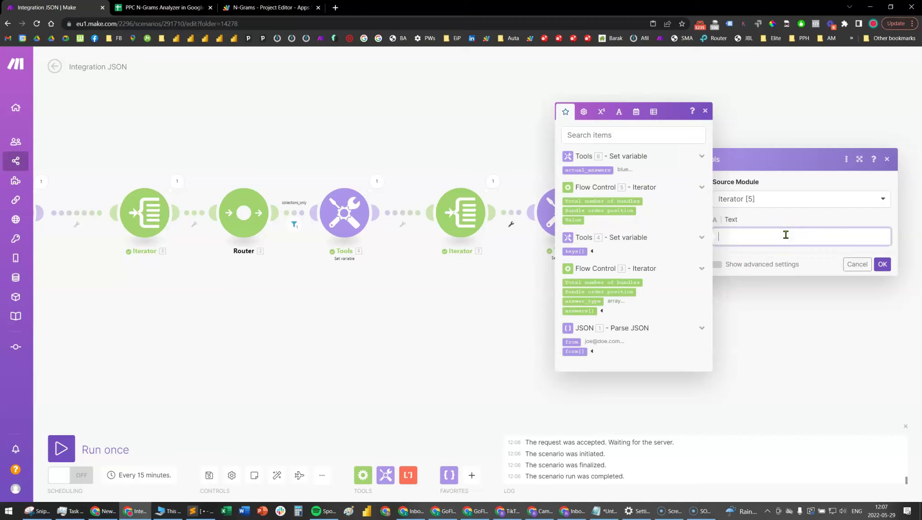
pyautogui.click(605, 511)
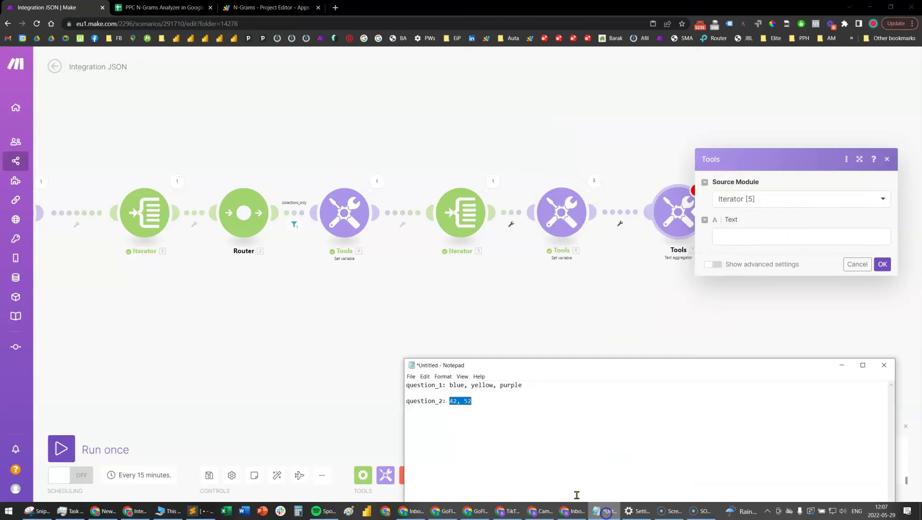
pyautogui.click(539, 412)
pyautogui.moveTo(534, 391); pyautogui.dragTo(377, 383)
pyautogui.click(428, 388)
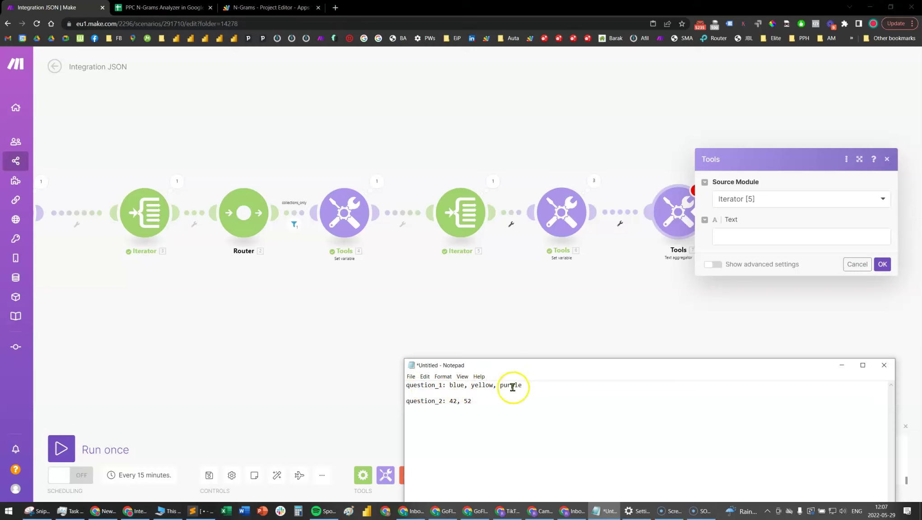
pyautogui.click(790, 241)
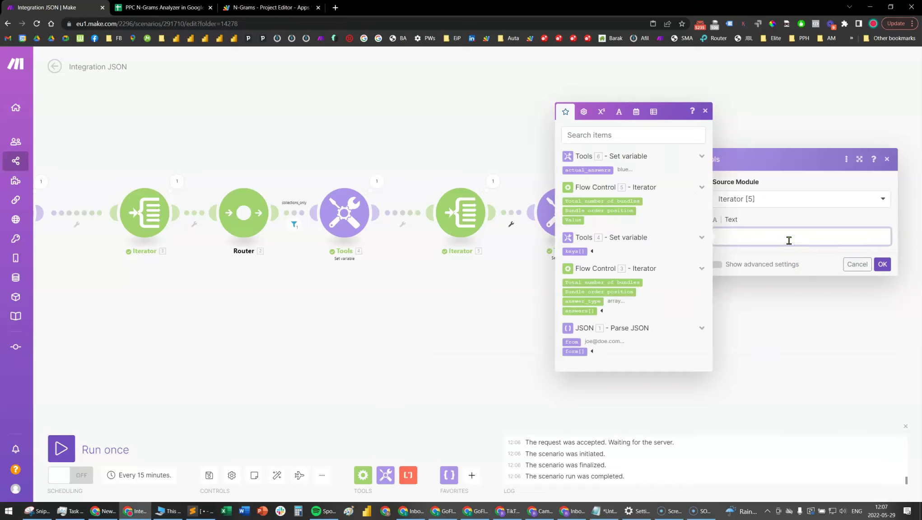
pyautogui.click(594, 170)
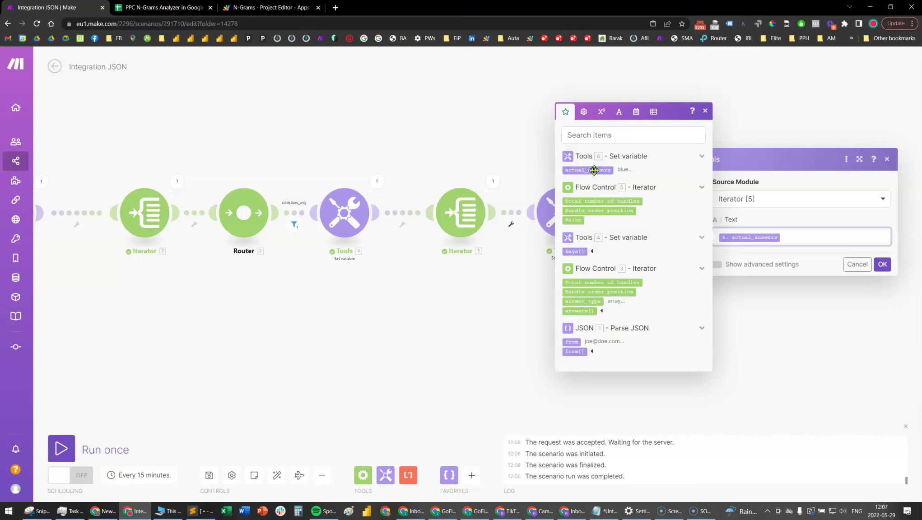
# Show the Text aggregator's advanced settings, set its row separator to Other with a comma and space as separator, and save it.
pyautogui.click(751, 264)
pyautogui.click(749, 264)
pyautogui.click(767, 159)
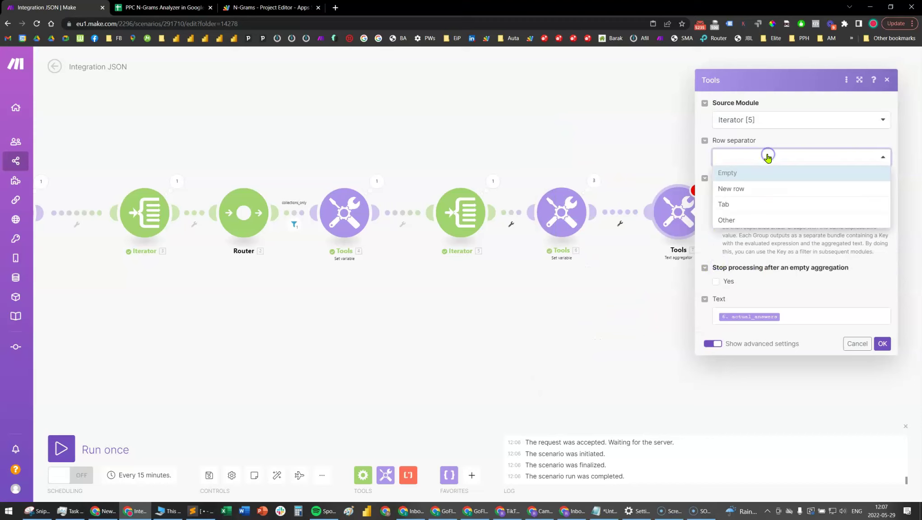
pyautogui.click(754, 219)
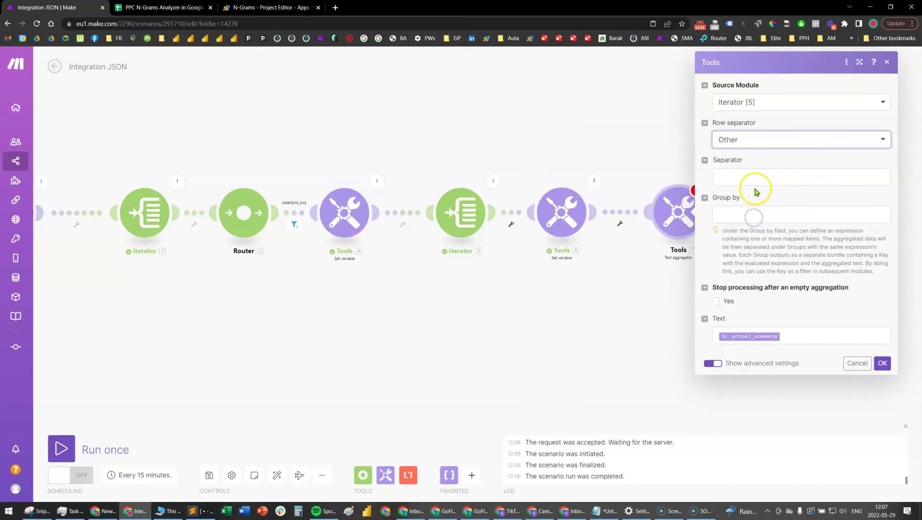
pyautogui.click(757, 179)
pyautogui.write(',')
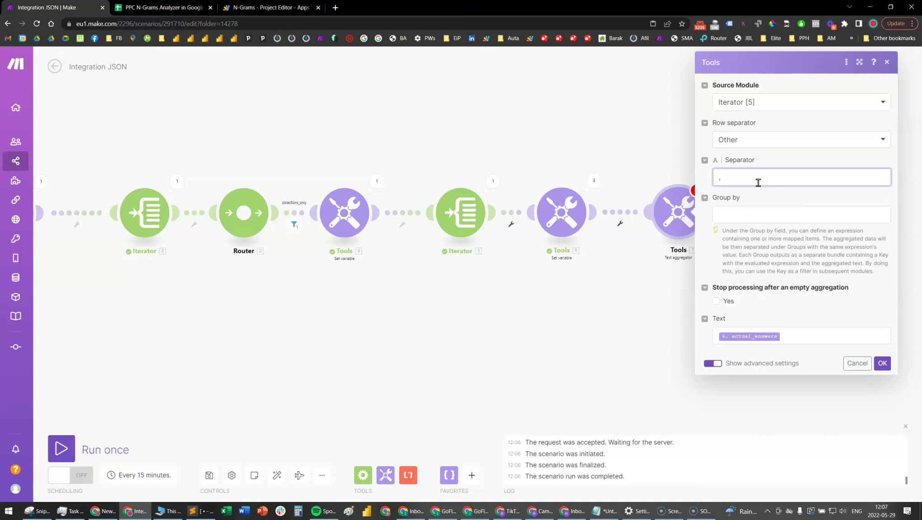
pyautogui.click(883, 363)
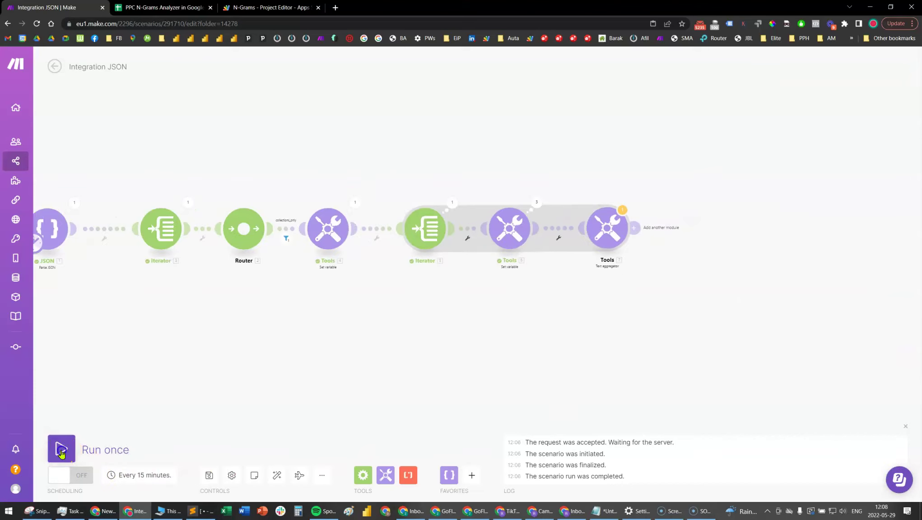
# Run the scenario once and check the combined text output of the Text aggregator.
pyautogui.click(671, 191)
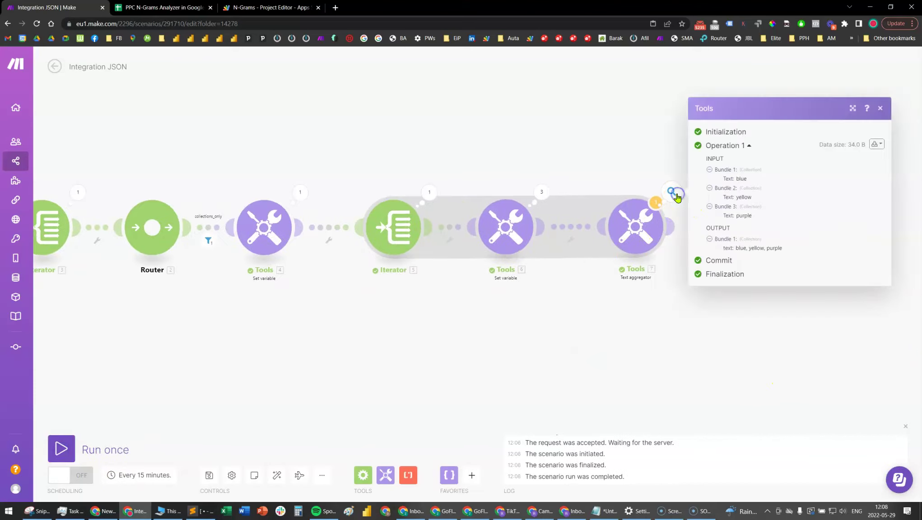
pyautogui.moveTo(735, 250); pyautogui.dragTo(784, 253)
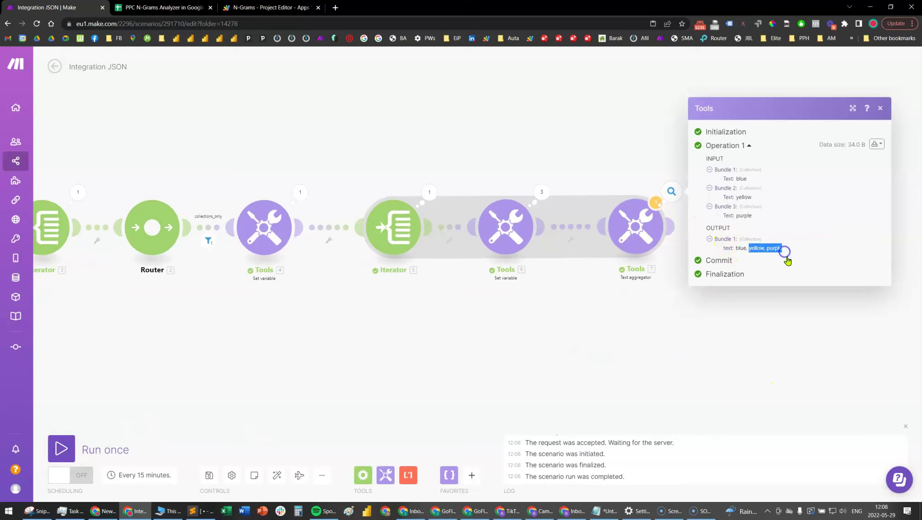
pyautogui.click(743, 363)
# Add a Set variable module from Tools after the Text aggregator and name its variable collection_based_answers.
pyautogui.click(385, 475)
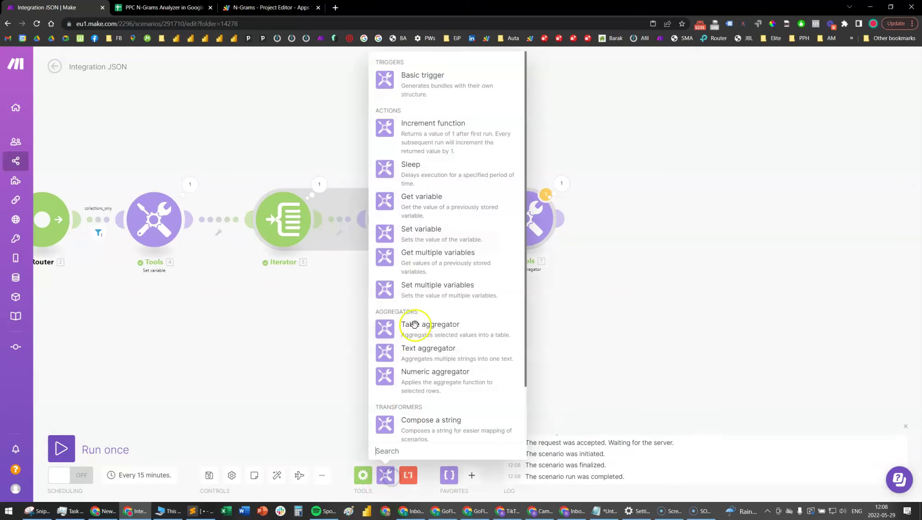
pyautogui.moveTo(473, 235); pyautogui.dragTo(647, 223)
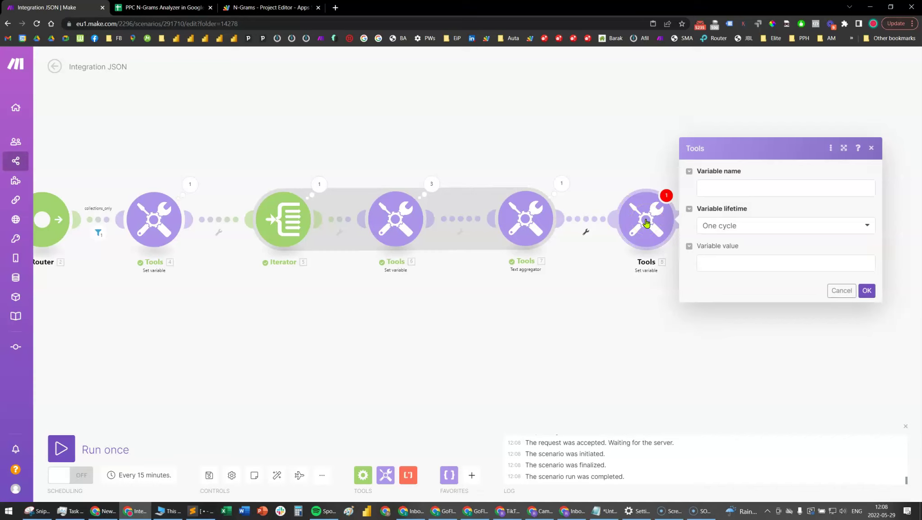
pyautogui.click(772, 190)
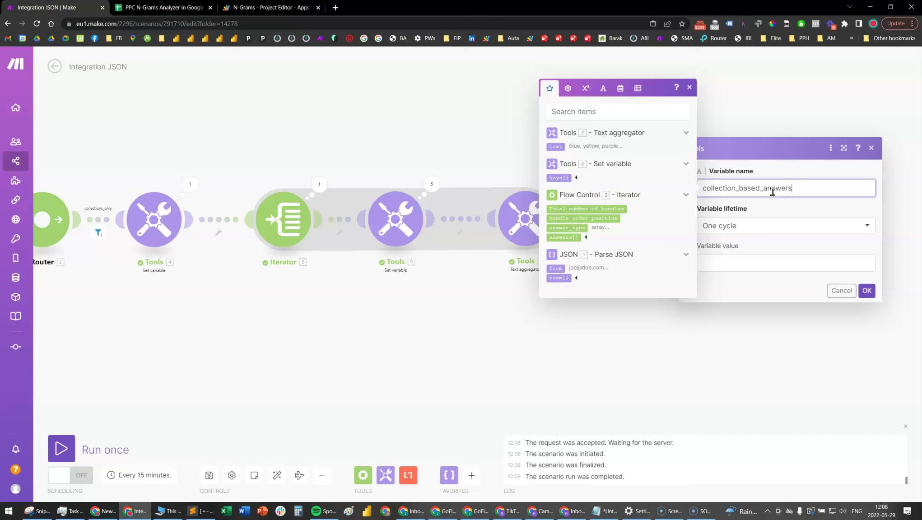
# Set the variable value to question_ plus the first Iterator's Bundle order position, a colon and the Text aggregator's text, and save the module.
pyautogui.click(749, 268)
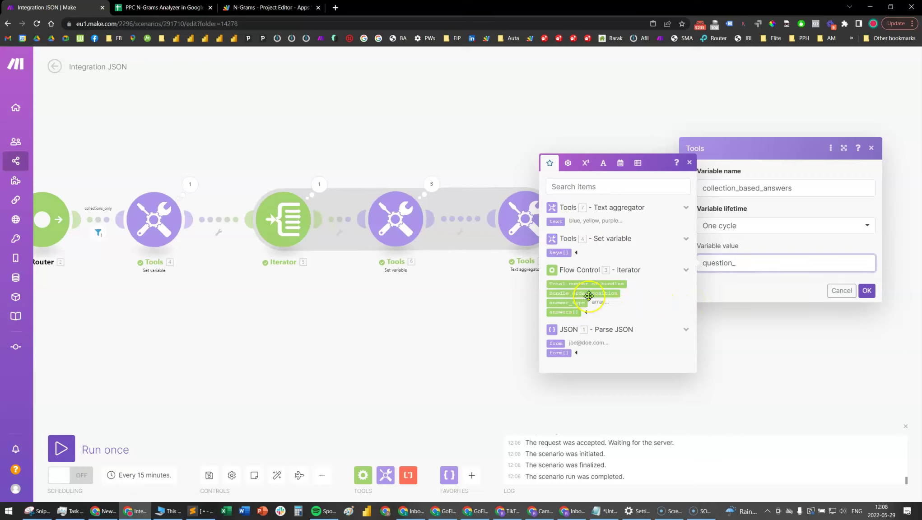
pyautogui.moveTo(594, 293); pyautogui.dragTo(354, 238)
pyautogui.moveTo(146, 366); pyautogui.dragTo(284, 370)
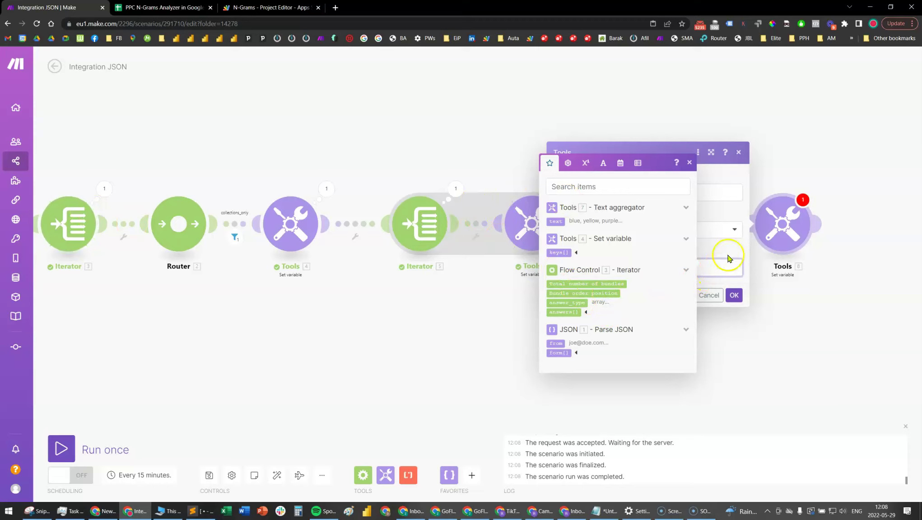
pyautogui.click(710, 266)
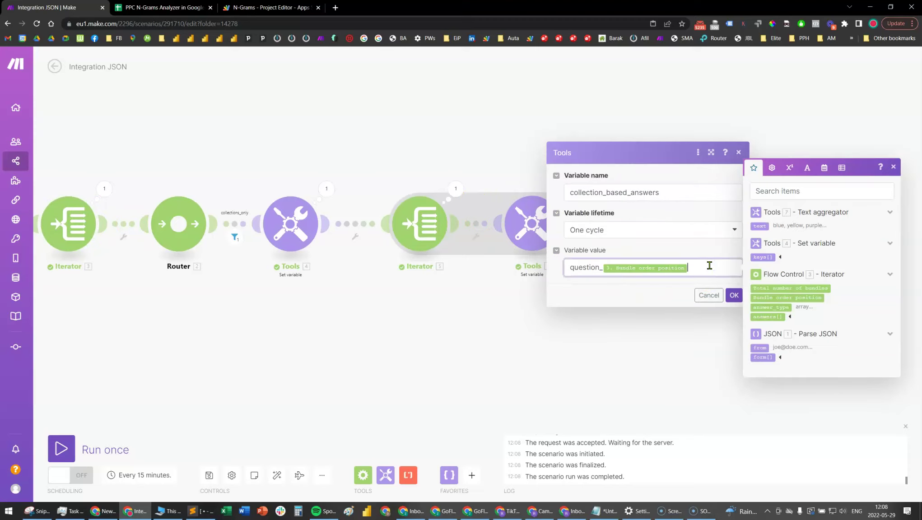
pyautogui.write(':7. text')
pyautogui.click(735, 294)
# Run the scenario once and compare the collection_based_answers output with the question_1 line in Notepad.
pyautogui.scroll(-3, 686, 357)
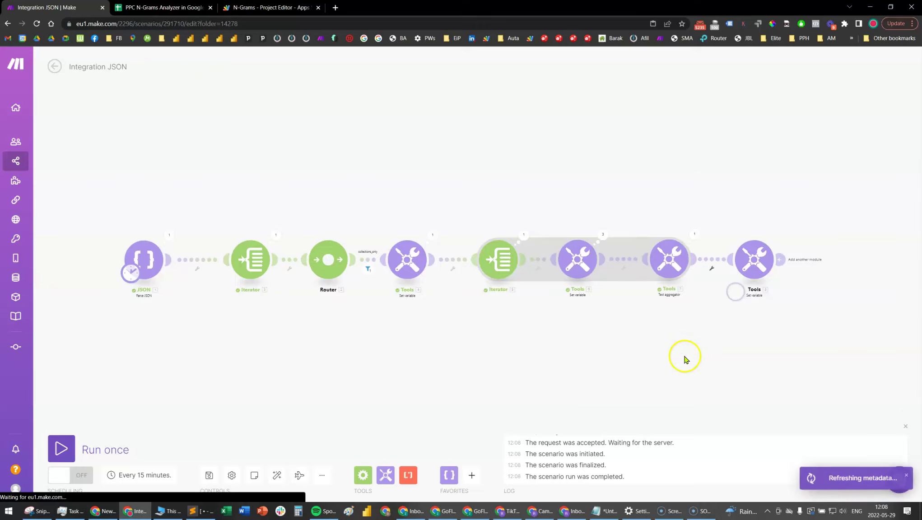
pyautogui.moveTo(102, 455)
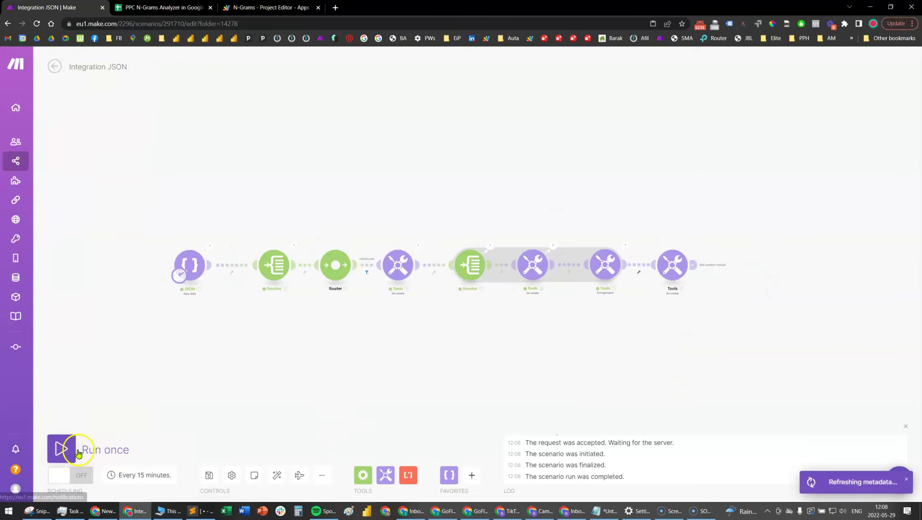
pyautogui.scroll(3, 352, 280)
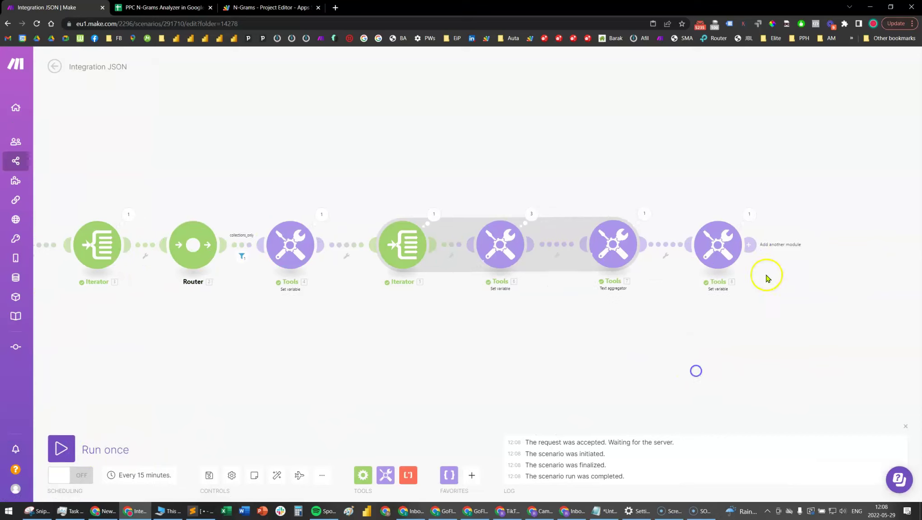
pyautogui.click(744, 220)
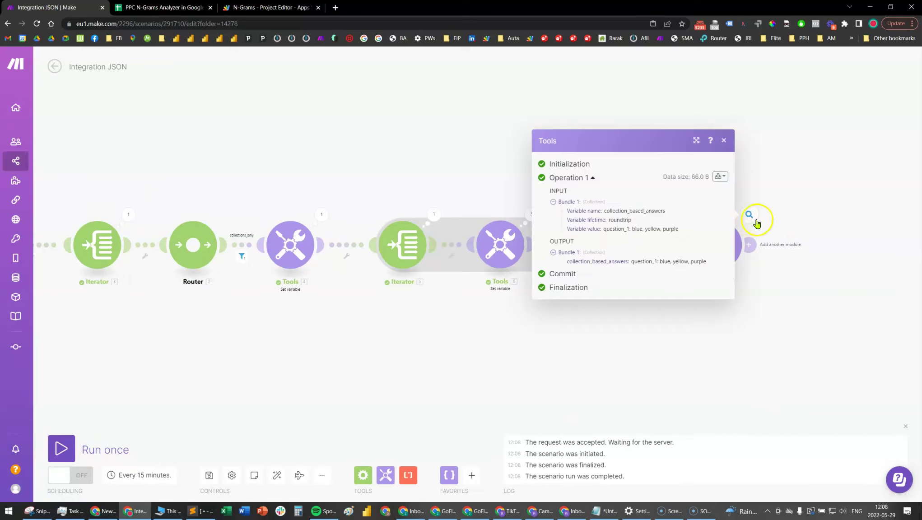
pyautogui.moveTo(631, 262); pyautogui.dragTo(708, 262)
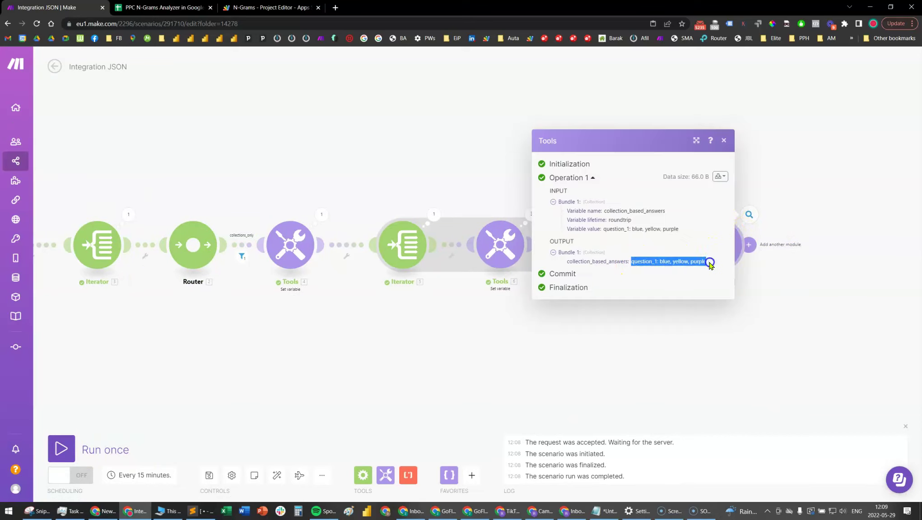
pyautogui.click(611, 511)
pyautogui.moveTo(523, 385); pyautogui.dragTo(378, 387)
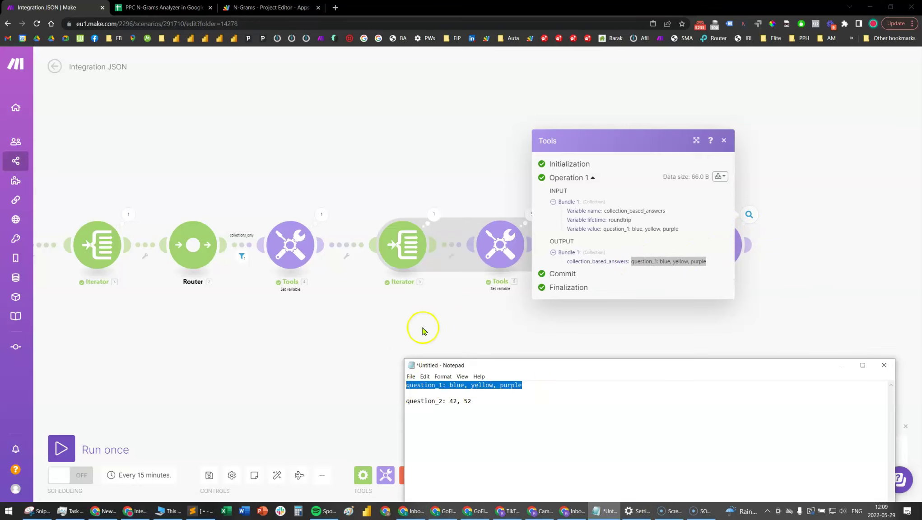
pyautogui.click(439, 294)
# Inspect the answers of the second form item in the Parse JSON module's output.
pyautogui.scroll(-3, 521, 312)
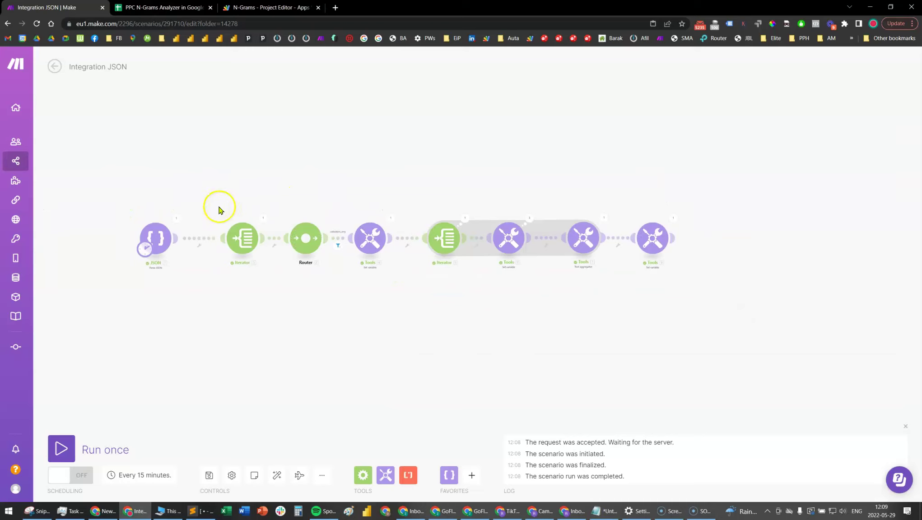
pyautogui.click(175, 218)
pyautogui.click(216, 253)
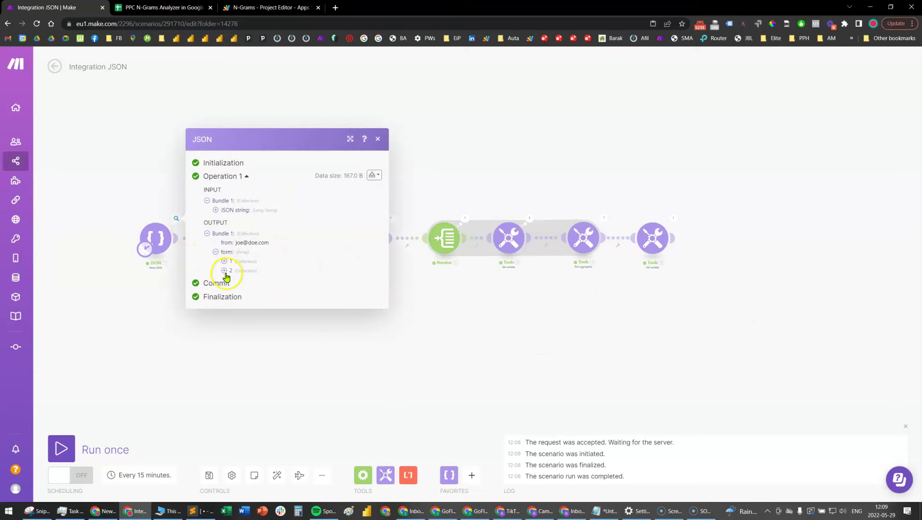
pyautogui.click(224, 271)
pyautogui.click(240, 281)
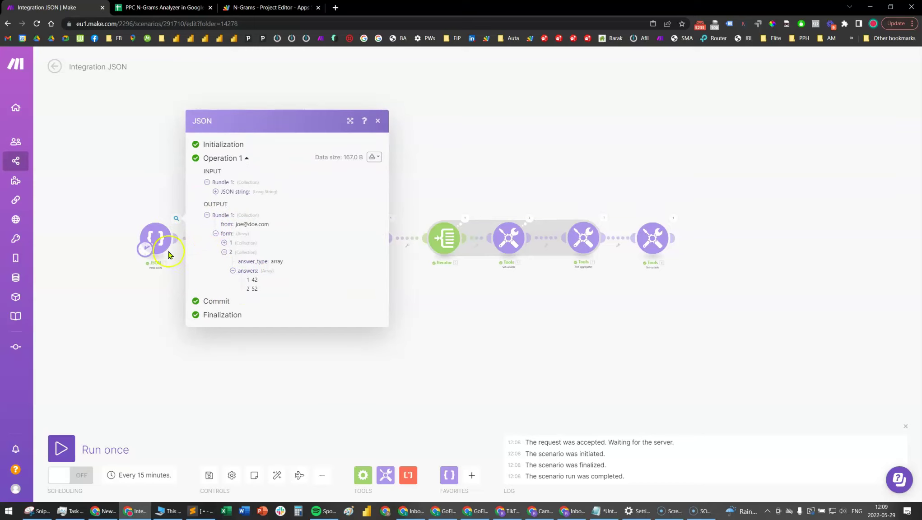
pyautogui.click(436, 280)
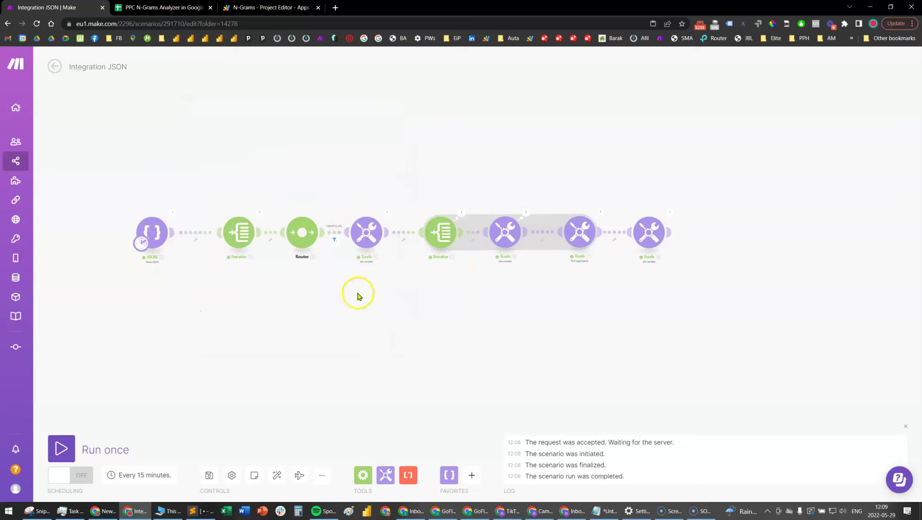
# Add a second route to the Router and line up the collection branch's modules along the upper route.
pyautogui.click(365, 241)
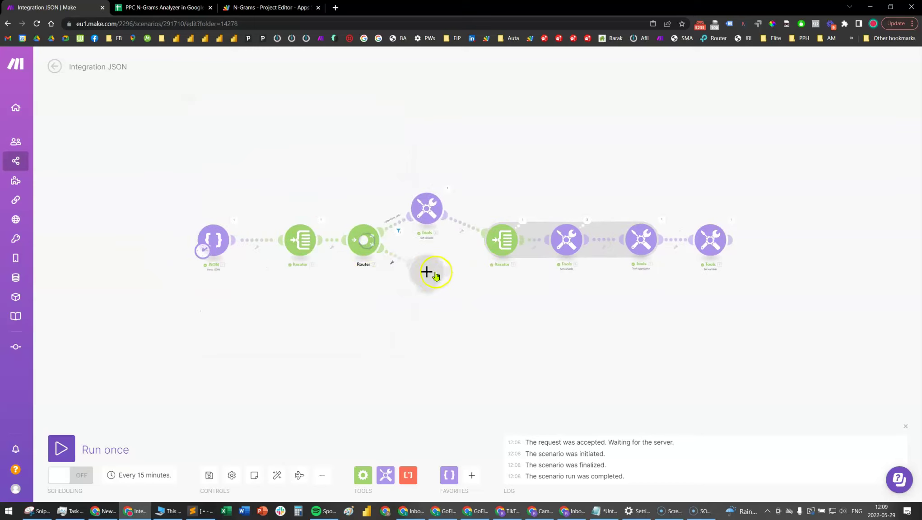
pyautogui.moveTo(489, 248); pyautogui.dragTo(499, 220)
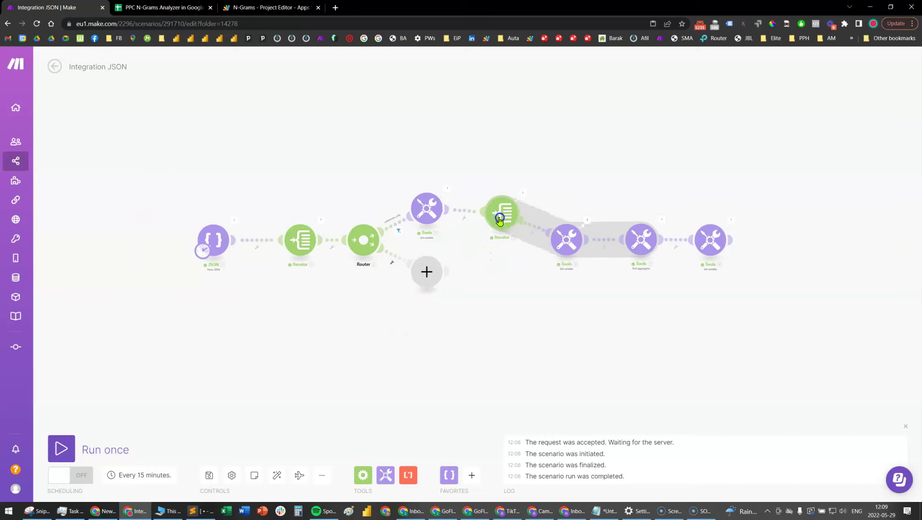
pyautogui.moveTo(565, 233); pyautogui.dragTo(569, 207)
pyautogui.moveTo(644, 234); pyautogui.dragTo(644, 207)
pyautogui.moveTo(713, 228); pyautogui.dragTo(714, 200)
pyautogui.click(369, 256)
# Open the filter setup on the Router's new lower route and label it arrays_only.
pyautogui.scroll(3, 369, 256)
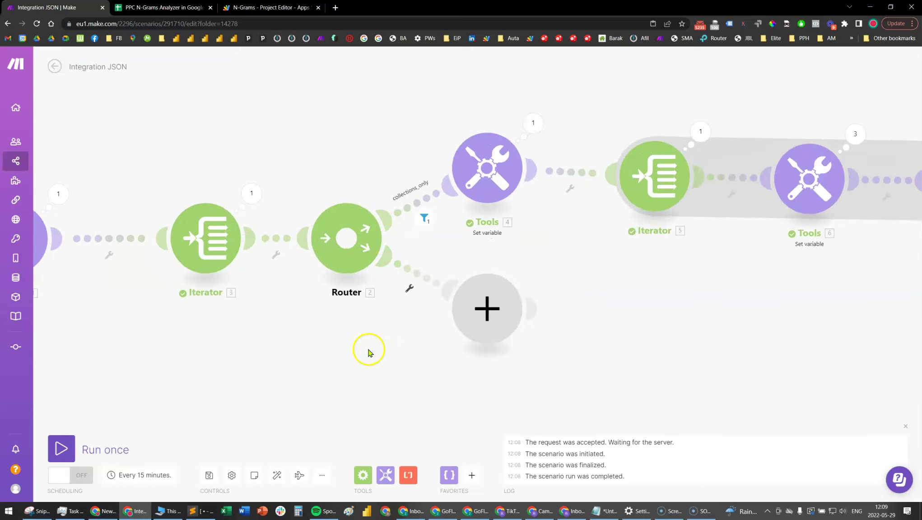
pyautogui.click(421, 275)
pyautogui.click(503, 294)
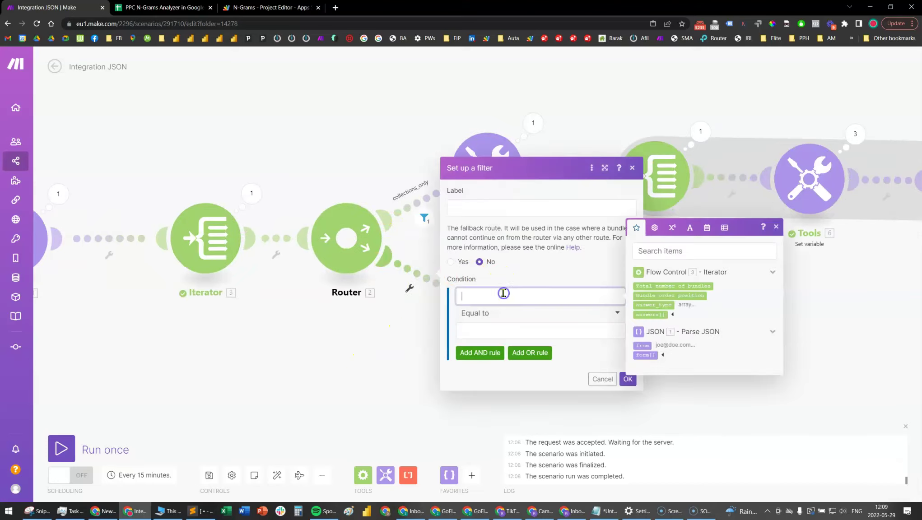
pyautogui.click(510, 209)
pyautogui.write('array')
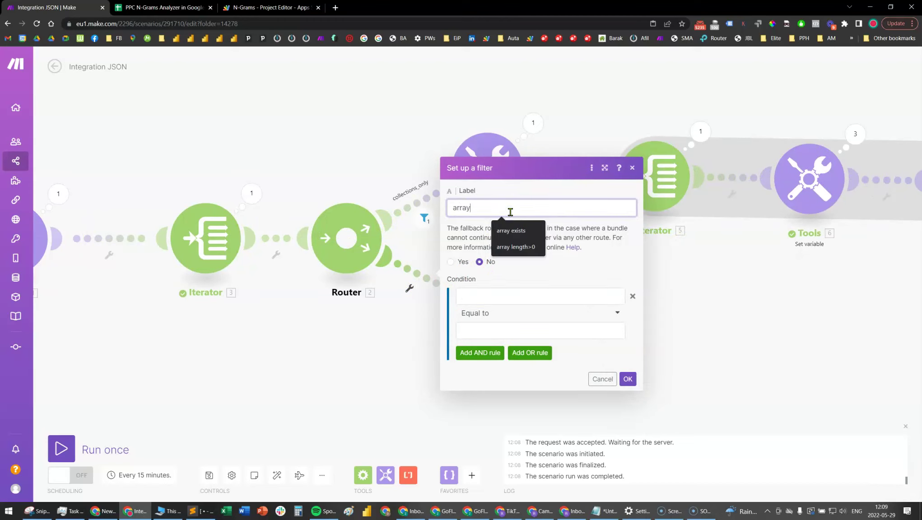
pyautogui.write('_')
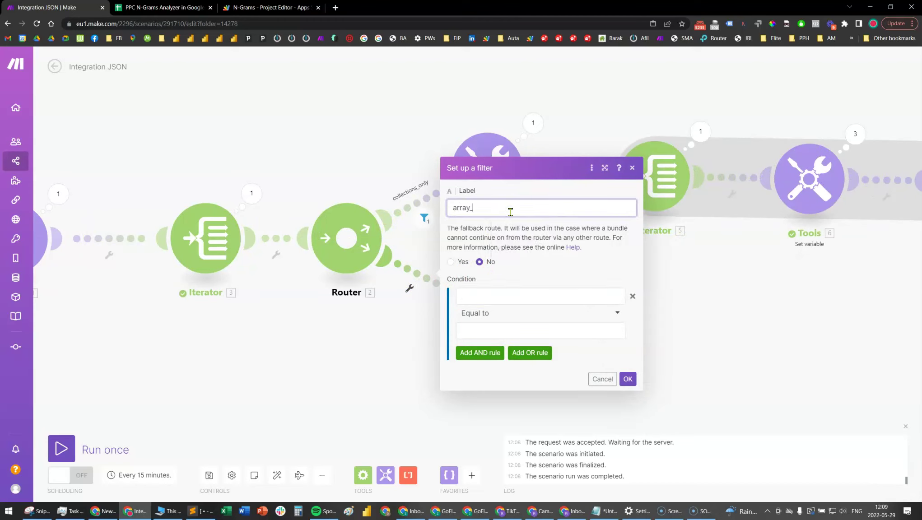
pyautogui.press('BackSpace')
pyautogui.write('s_only')
# Set the filter condition to answers[] from the first Iterator with array length greater than or equal to 1, and save the filter.
pyautogui.click(481, 312)
pyautogui.click(499, 294)
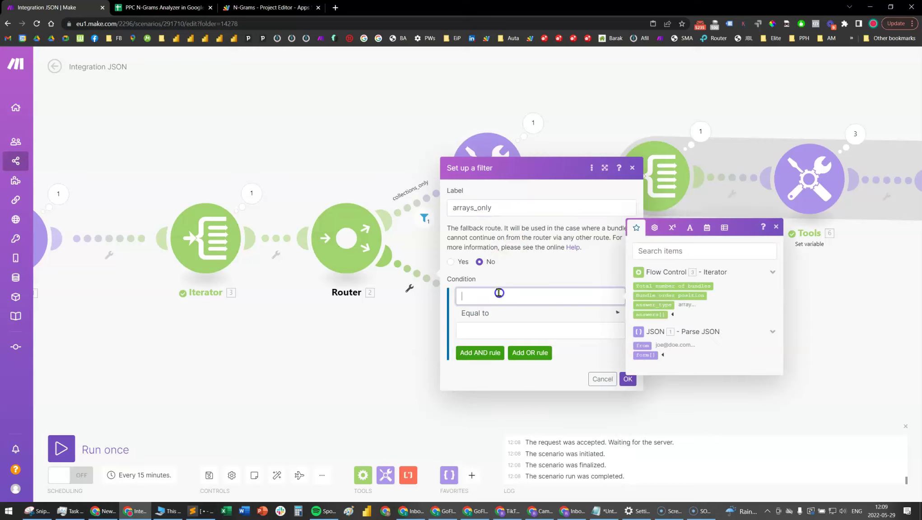
pyautogui.click(650, 315)
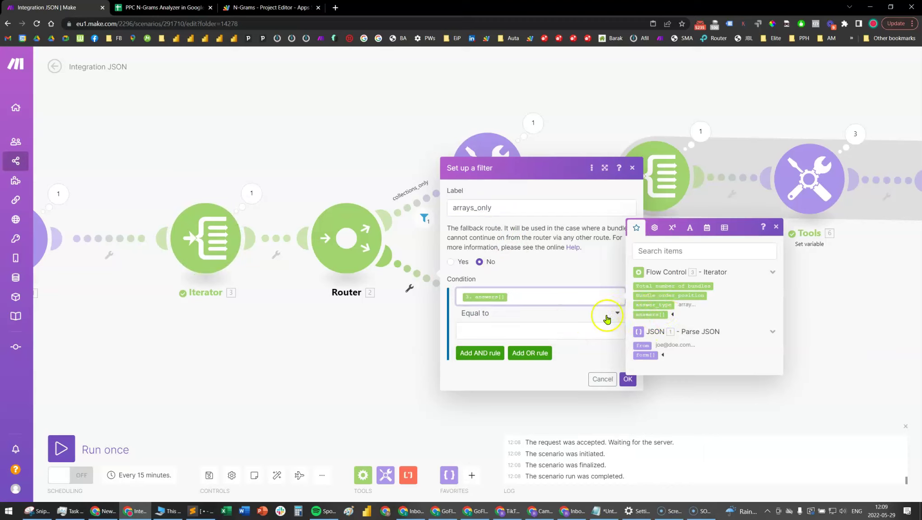
pyautogui.click(566, 321)
pyautogui.scroll(-10, 566, 349)
pyautogui.scroll(-6, 558, 389)
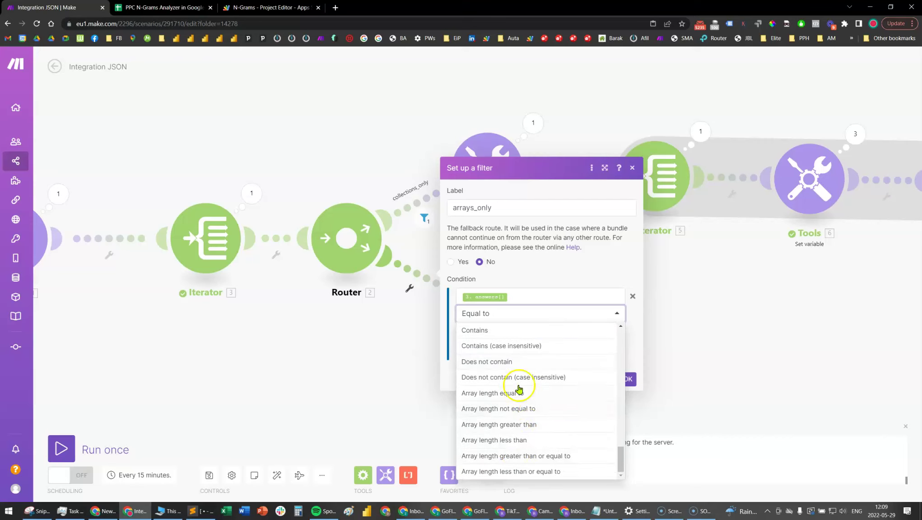
pyautogui.click(514, 456)
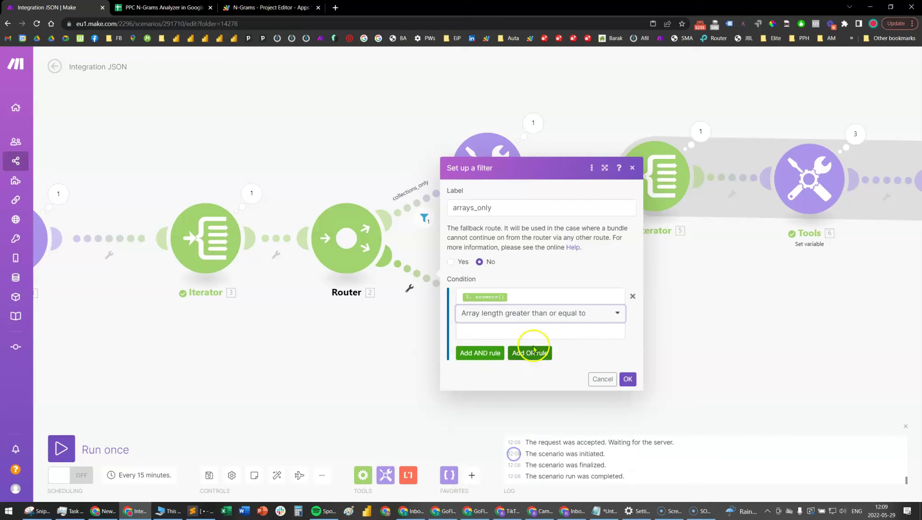
pyautogui.click(557, 332)
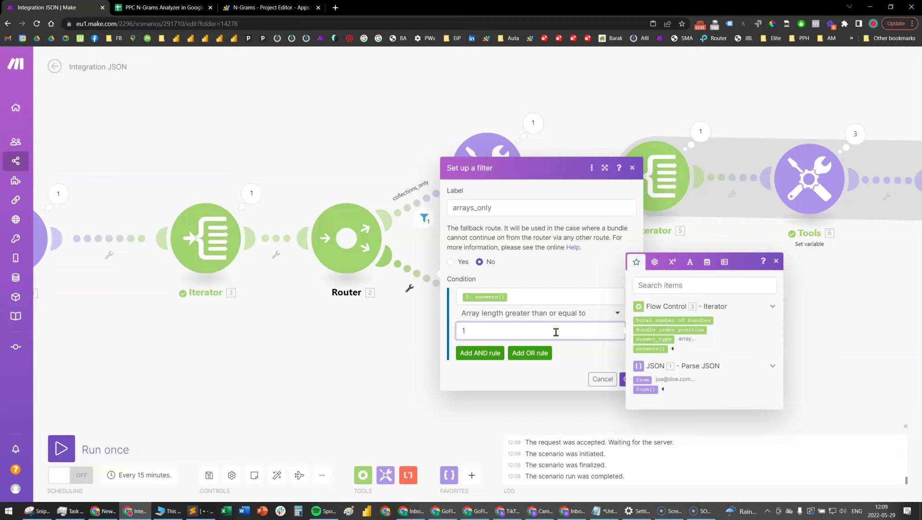
pyautogui.click(624, 381)
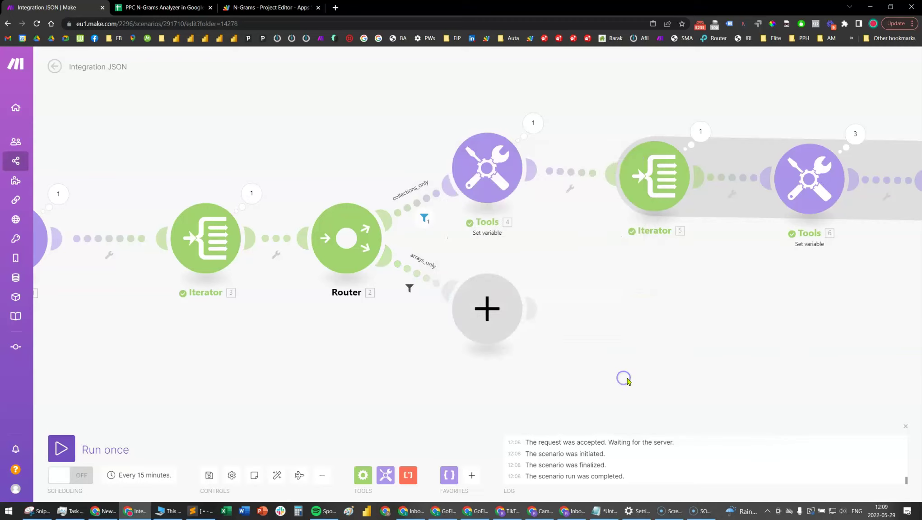
# Add an Iterator to the Router's arrays_only route in place of the empty placeholder module.
pyautogui.click(356, 482)
pyautogui.moveTo(480, 221); pyautogui.dragTo(586, 311)
pyautogui.rightClick(467, 335)
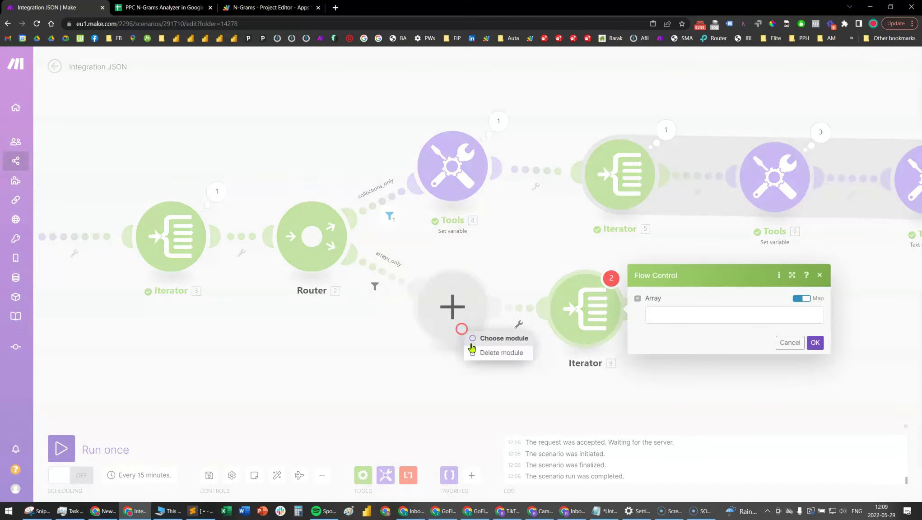
pyautogui.click(490, 352)
pyautogui.moveTo(586, 317); pyautogui.dragTo(467, 324)
# Map answers[] from the first Iterator as the new Iterator's array and save the module.
pyautogui.click(562, 332)
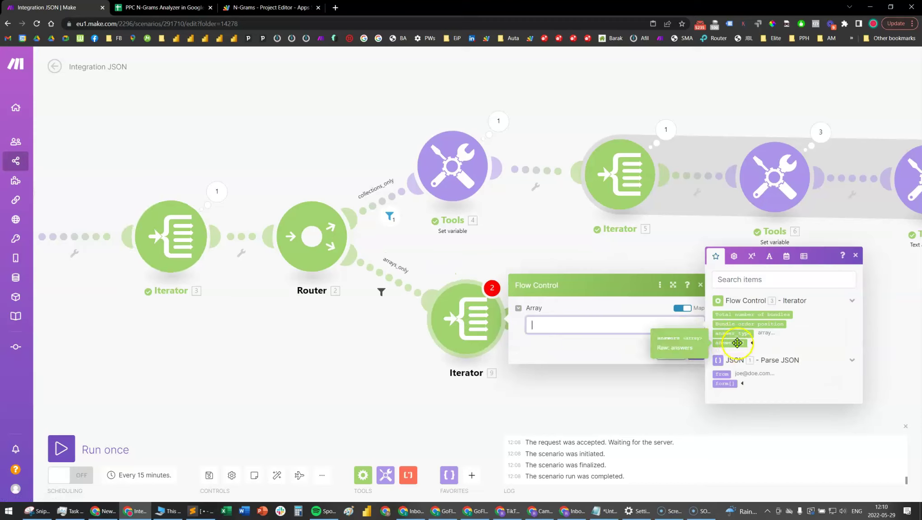
pyautogui.click(752, 343)
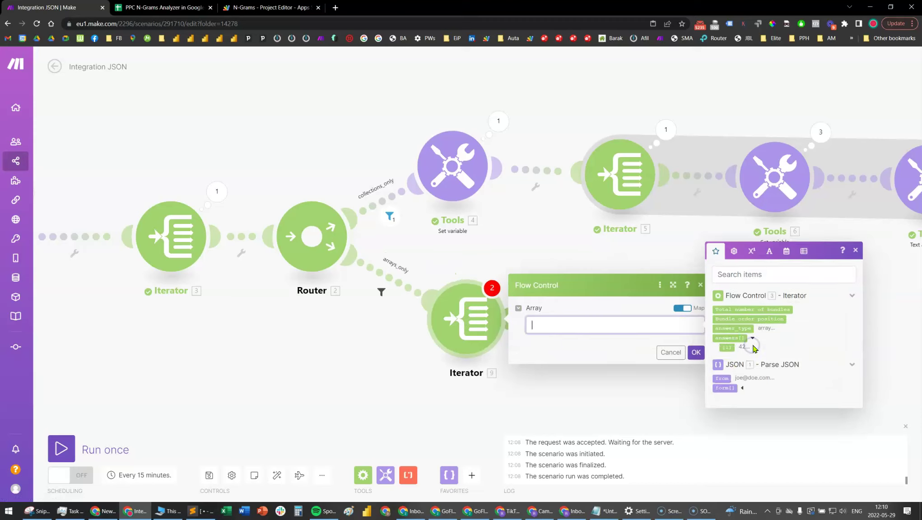
pyautogui.click(736, 338)
pyautogui.click(696, 352)
# Auto-align the modules, run the scenario once and open the output of the arrays_only route's Iterator.
pyautogui.scroll(-2, 400, 375)
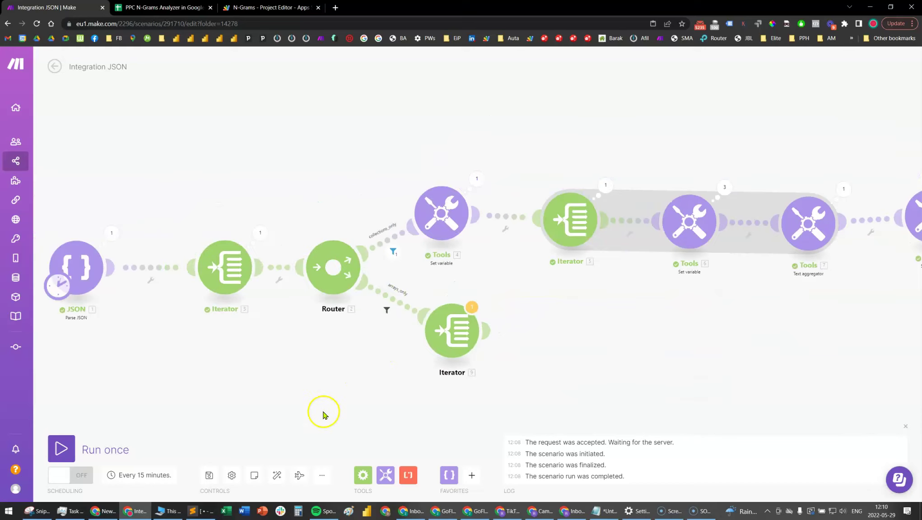
pyautogui.click(277, 475)
pyautogui.click(61, 449)
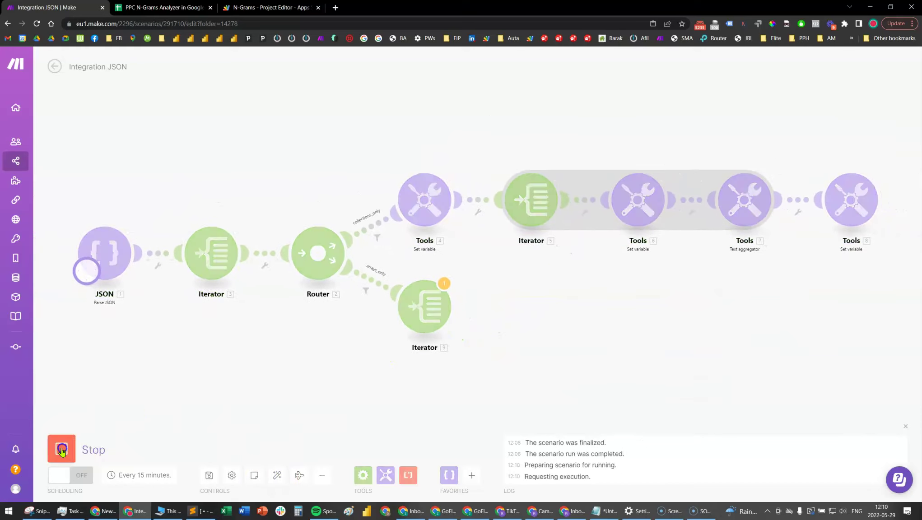
pyautogui.click(460, 271)
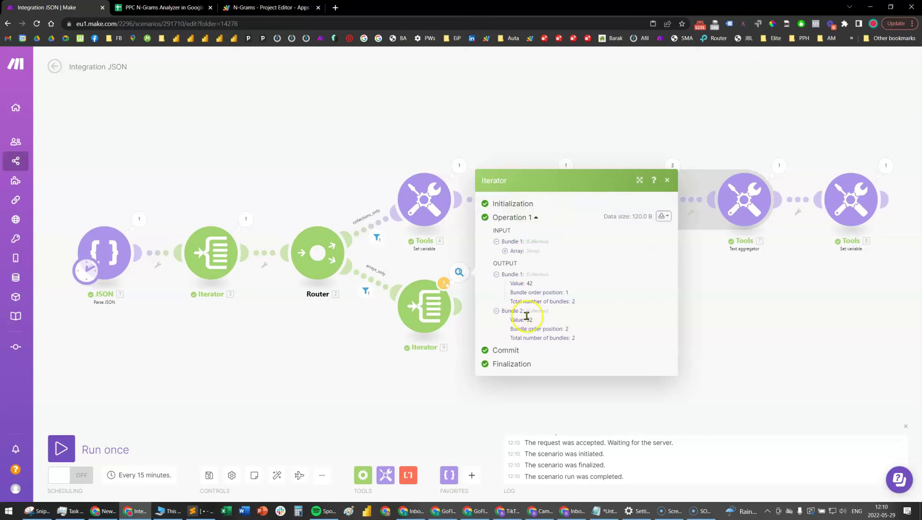
# Compare the second form item's answers in the Parse JSON output with the bundles from the arrays_only route's Iterator.
pyautogui.click(140, 223)
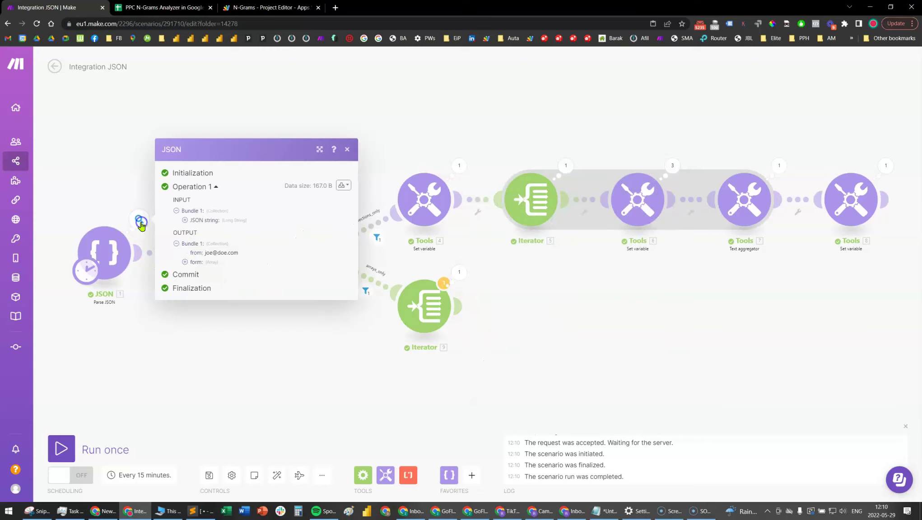
pyautogui.click(186, 262)
pyautogui.click(199, 270)
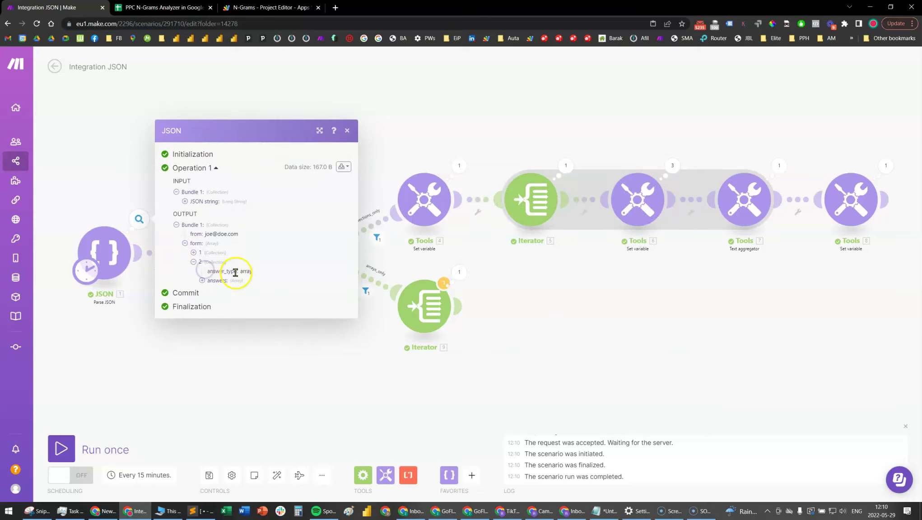
pyautogui.click(205, 281)
pyautogui.click(222, 280)
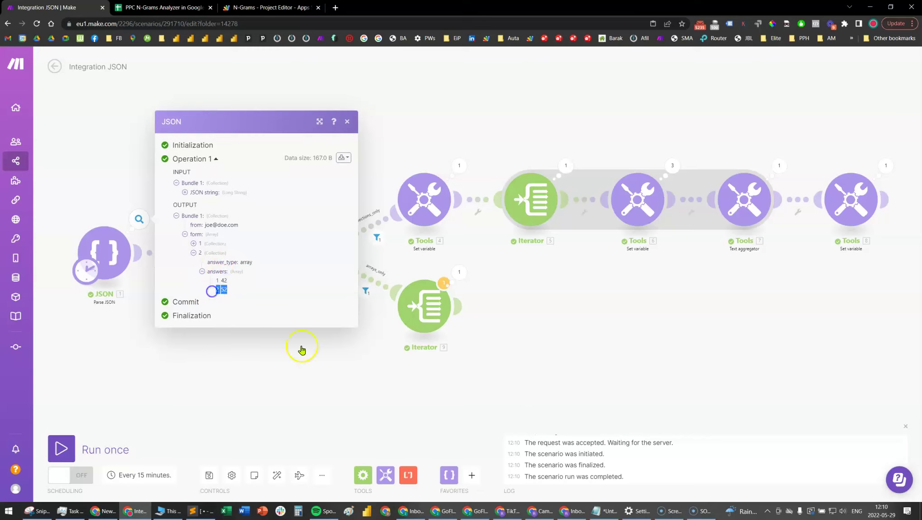
pyautogui.click(515, 385)
pyautogui.click(459, 272)
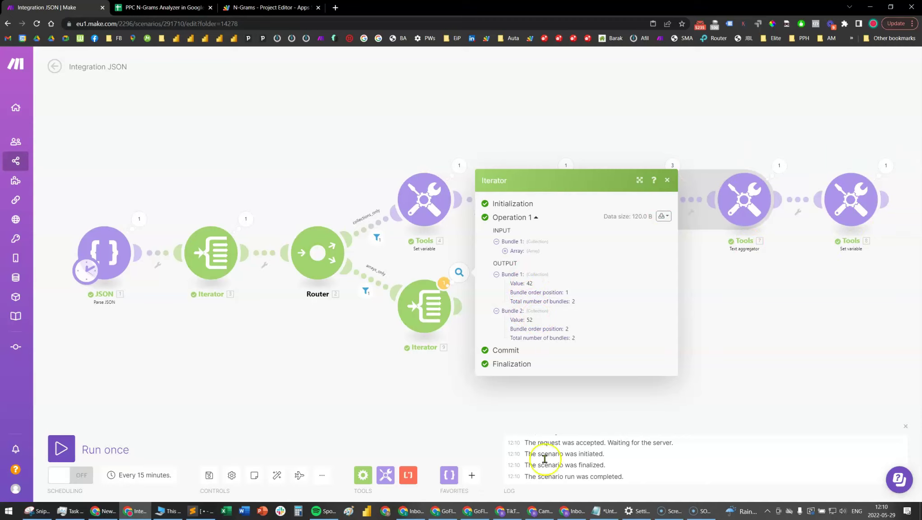
pyautogui.click(367, 397)
# Add a Text aggregator after the arrays_only Iterator, with Iterator [9] as source module and its Value as the text.
pyautogui.click(385, 475)
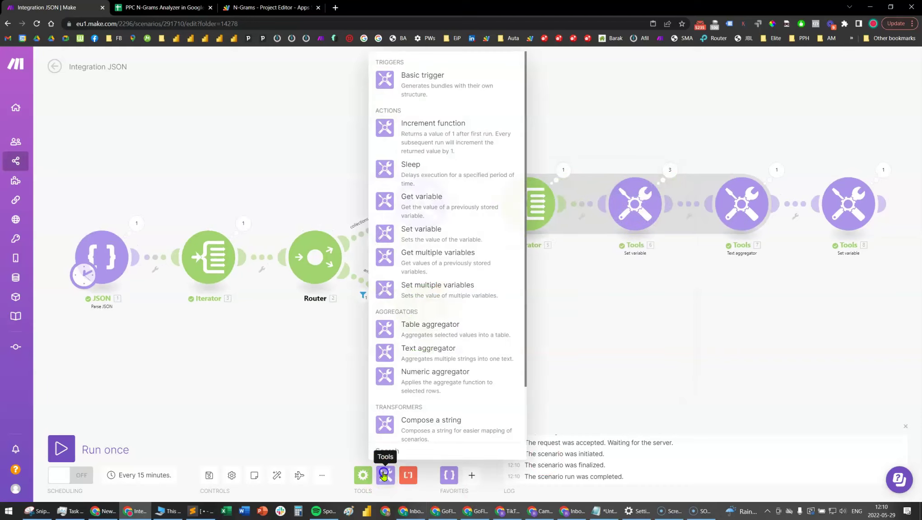
pyautogui.moveTo(450, 361); pyautogui.dragTo(531, 315)
pyautogui.click(531, 315)
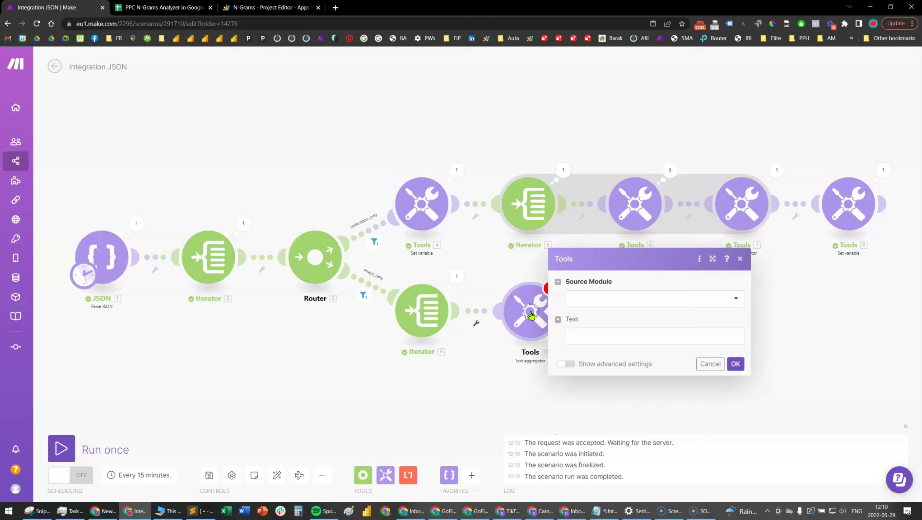
pyautogui.click(638, 299)
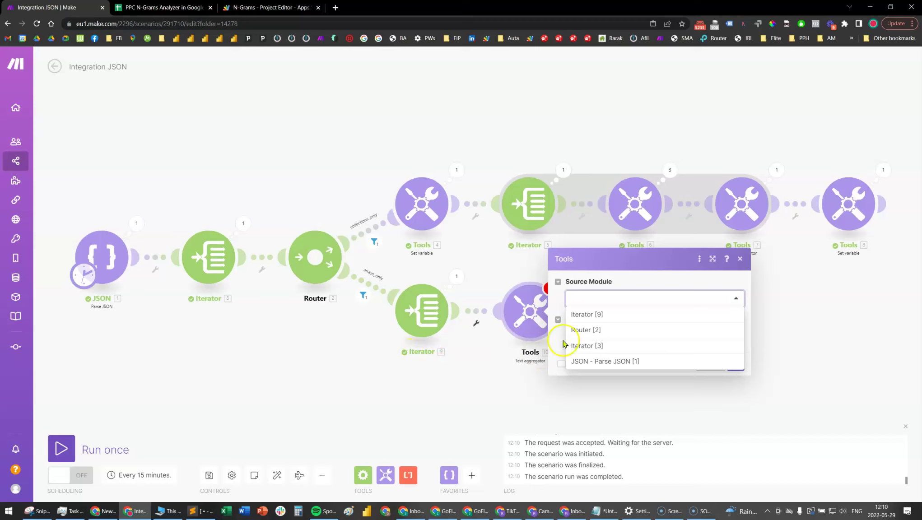
pyautogui.click(589, 315)
pyautogui.click(607, 344)
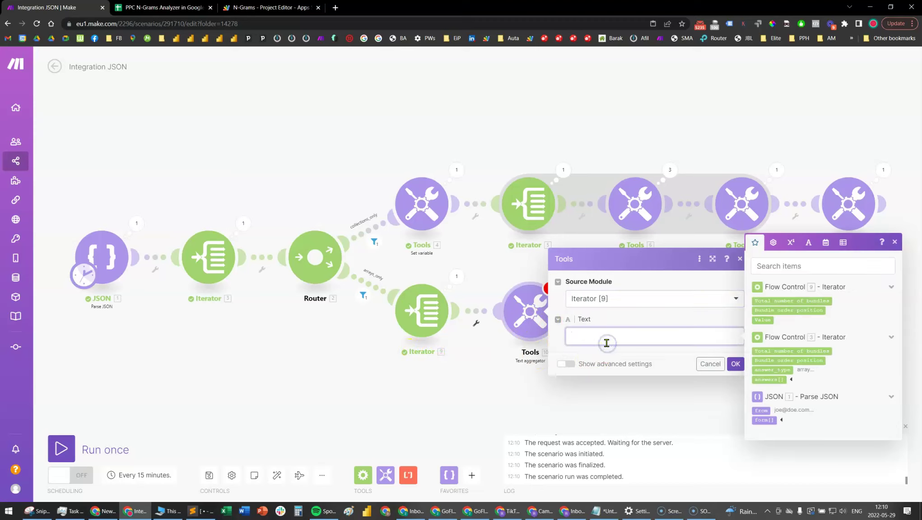
pyautogui.click(766, 320)
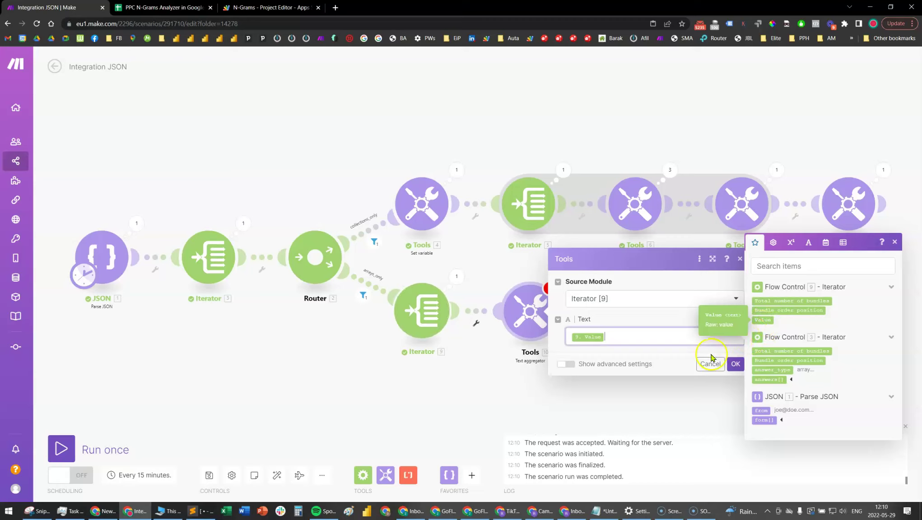
# Set the Text aggregator's row separator to Other, using a comma and a space, and save the module.
pyautogui.click(566, 364)
pyautogui.click(599, 258)
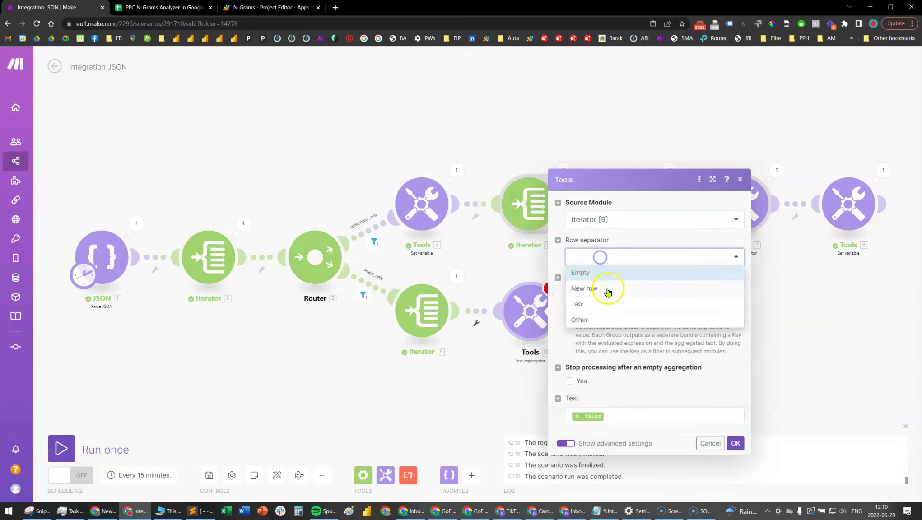
pyautogui.click(597, 318)
pyautogui.click(604, 275)
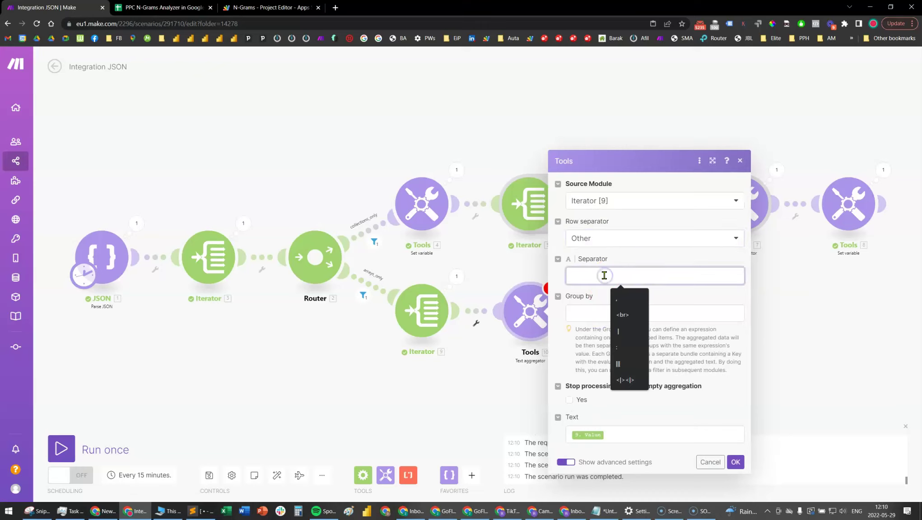
pyautogui.write(',')
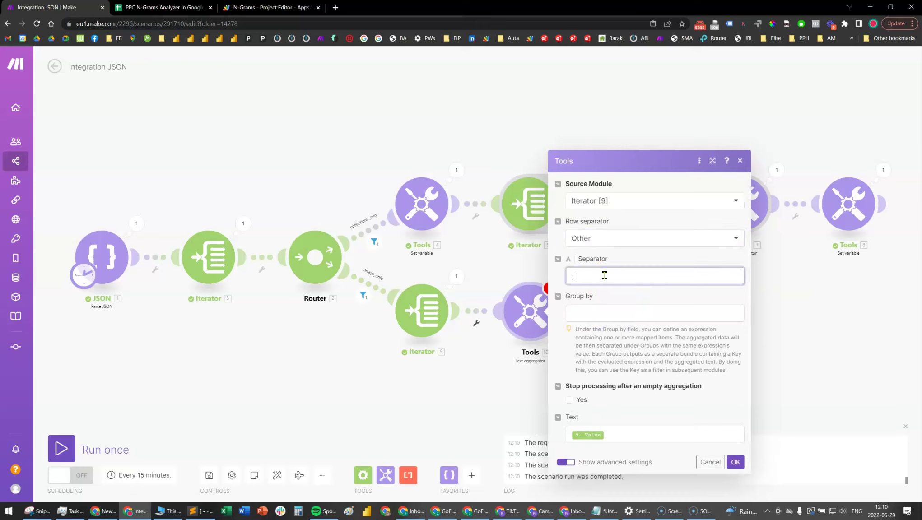
pyautogui.click(735, 462)
# Run the scenario once and check the output of the arrays_only route's Text aggregator.
pyautogui.click(90, 437)
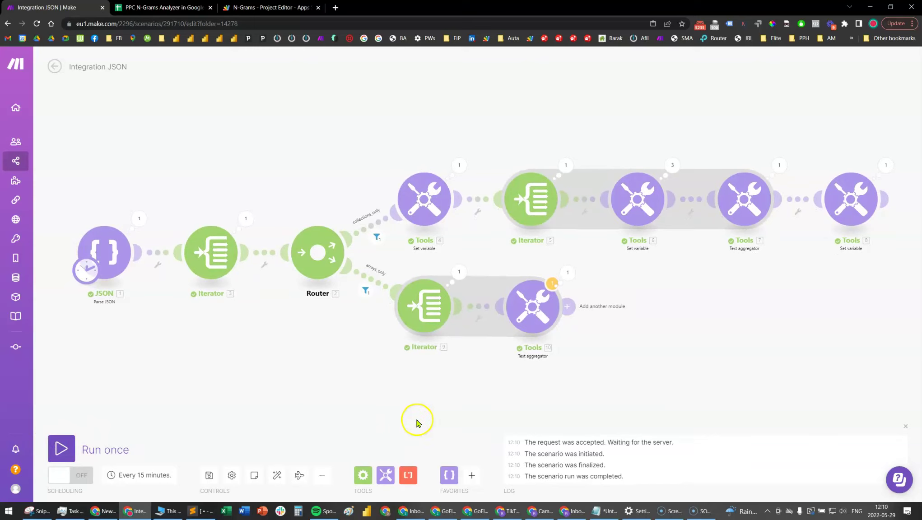
pyautogui.click(567, 272)
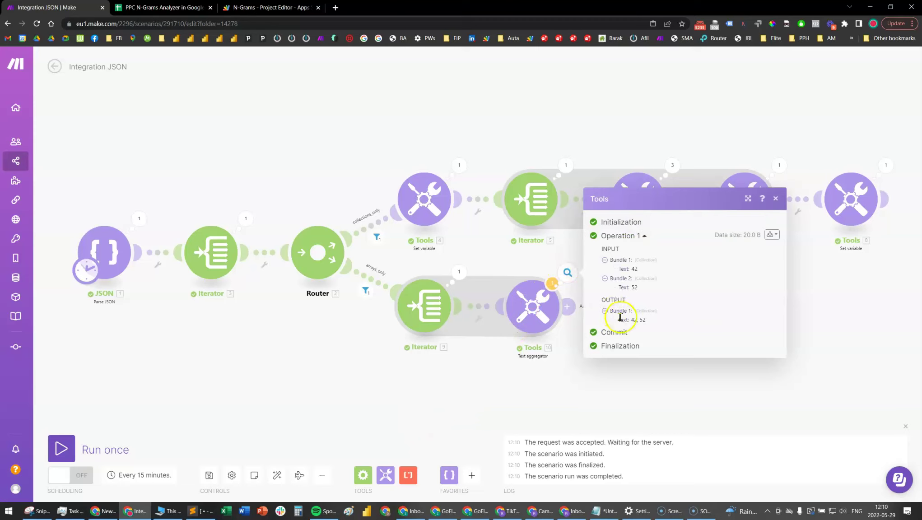
pyautogui.click(567, 412)
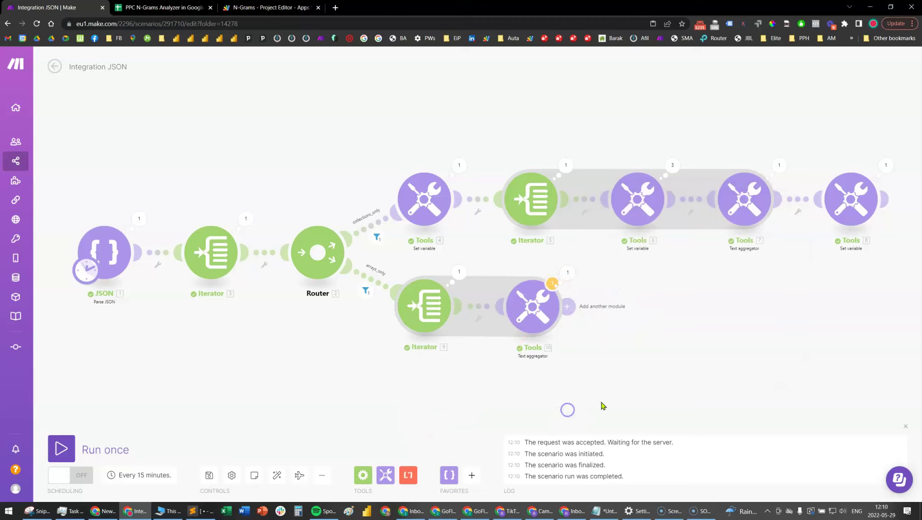
# Add a Set variable module after the arrays_only route's Text aggregator and open its settings.
pyautogui.hscroll(3, 561, 396)
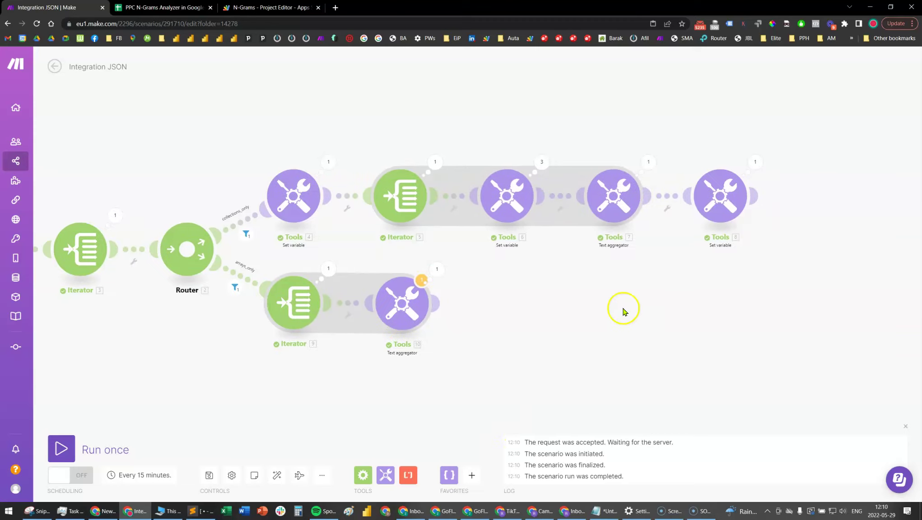
pyautogui.click(386, 475)
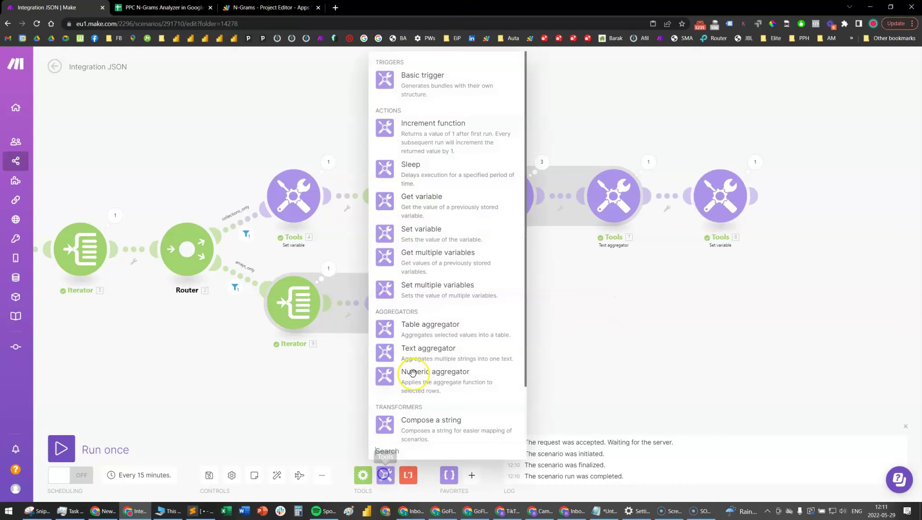
pyautogui.click(462, 235)
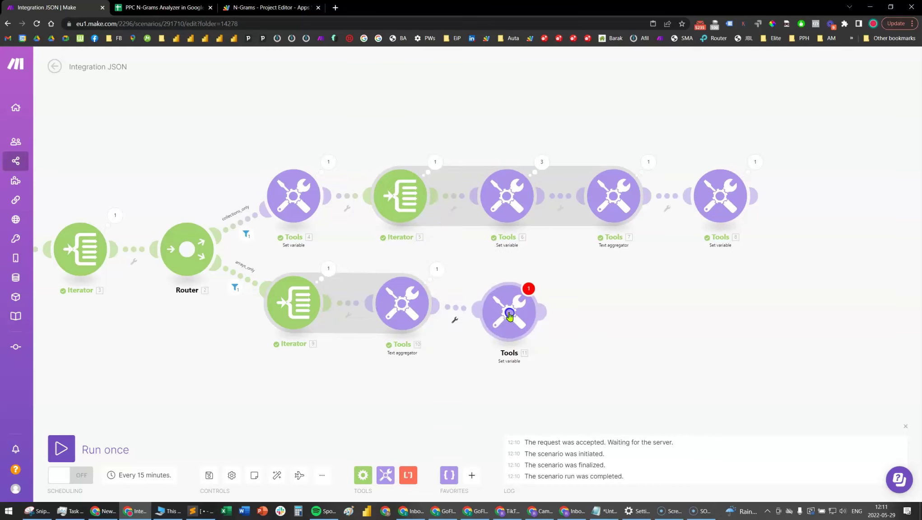
pyautogui.click(513, 307)
pyautogui.click(626, 264)
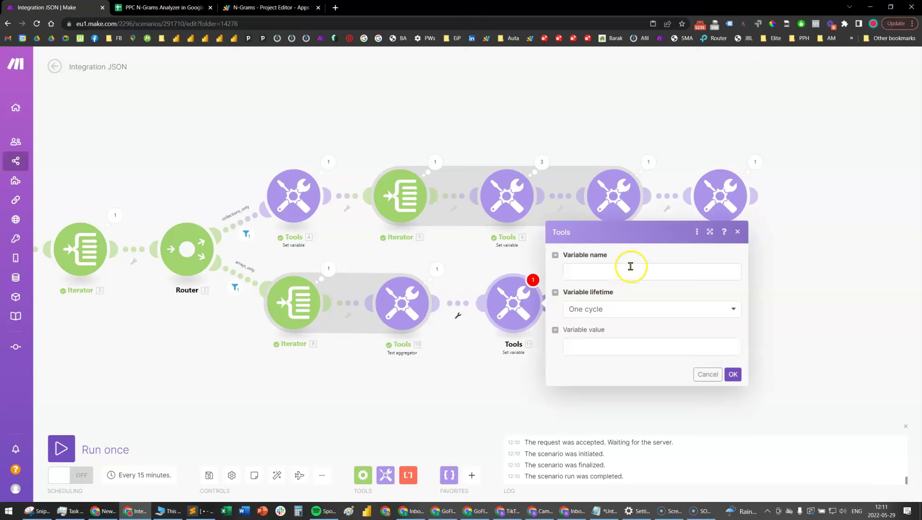
# Copy the variable name collection_based_answers from the last Set variable module on the collections_only route, leaving that module's settings unsaved.
pyautogui.click(753, 236)
pyautogui.click(704, 201)
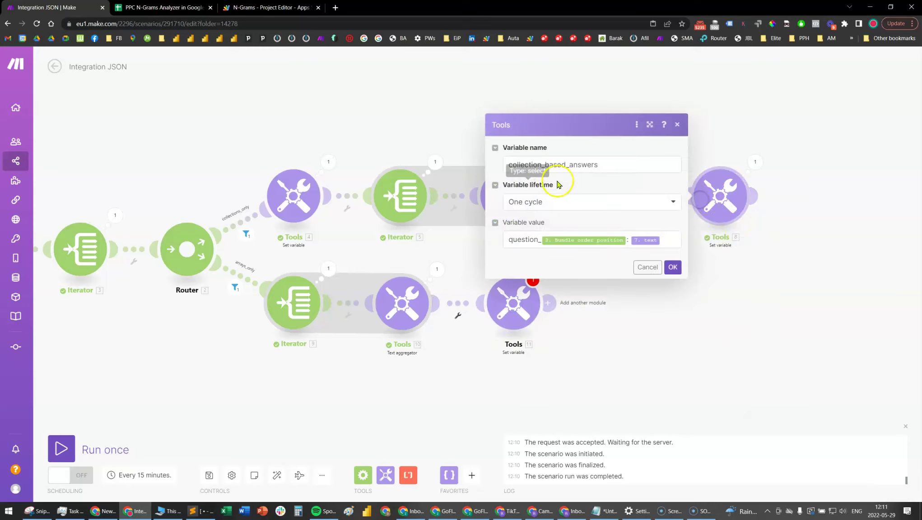
pyautogui.click(599, 166)
pyautogui.doubleClick(599, 166)
pyautogui.hotkey('ctrl', 'c')
pyautogui.click(648, 267)
# Name the variable in the arrays_only route's Set variable module array_based_answers, based on the copied name.
pyautogui.click(505, 311)
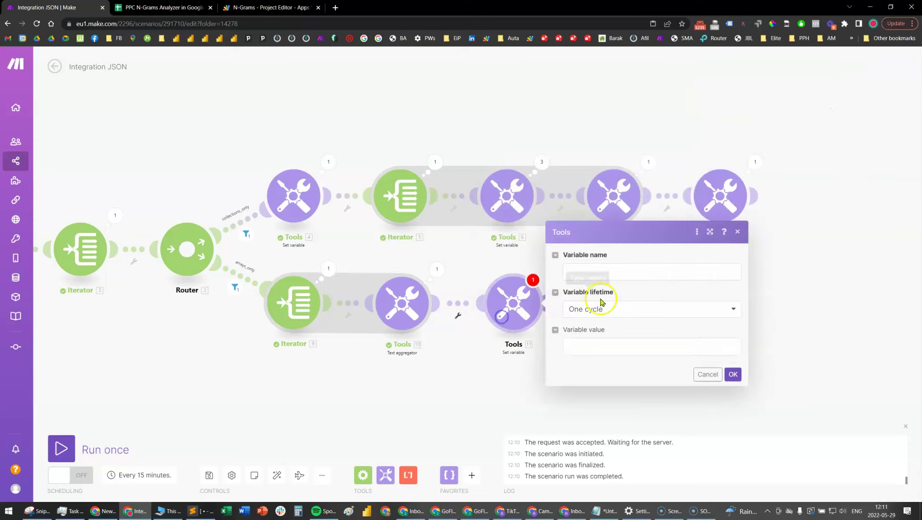
pyautogui.click(643, 267)
pyautogui.hotkey('ctrl', 'v')
pyautogui.click(591, 272)
pyautogui.doubleClick(570, 270)
pyautogui.click(601, 271)
pyautogui.write('arra')
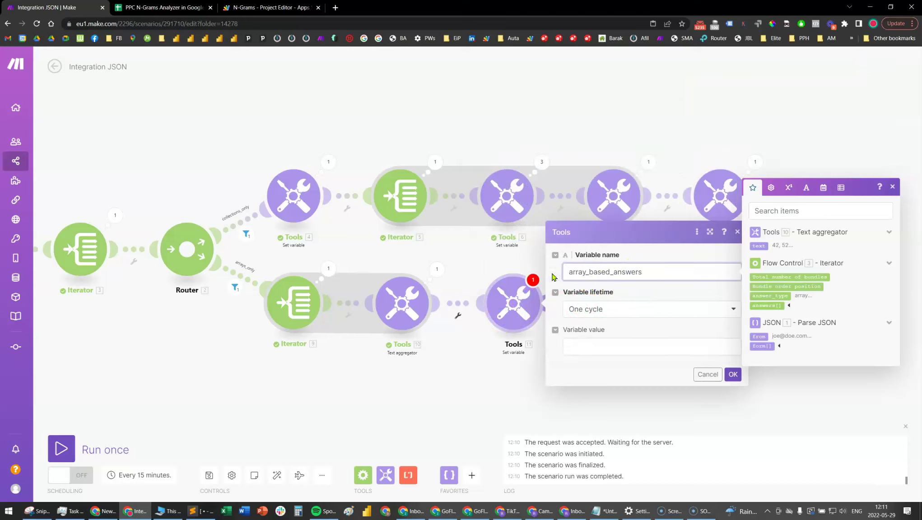
# Set the variable value to question_ plus the first Iterator's bundle order position, a colon and the aggregated text, and save the module.
pyautogui.click(637, 343)
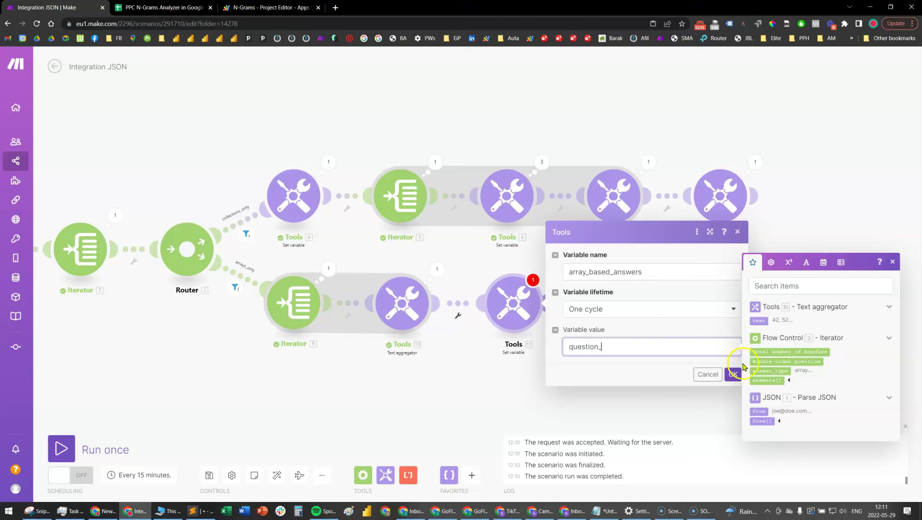
pyautogui.click(786, 362)
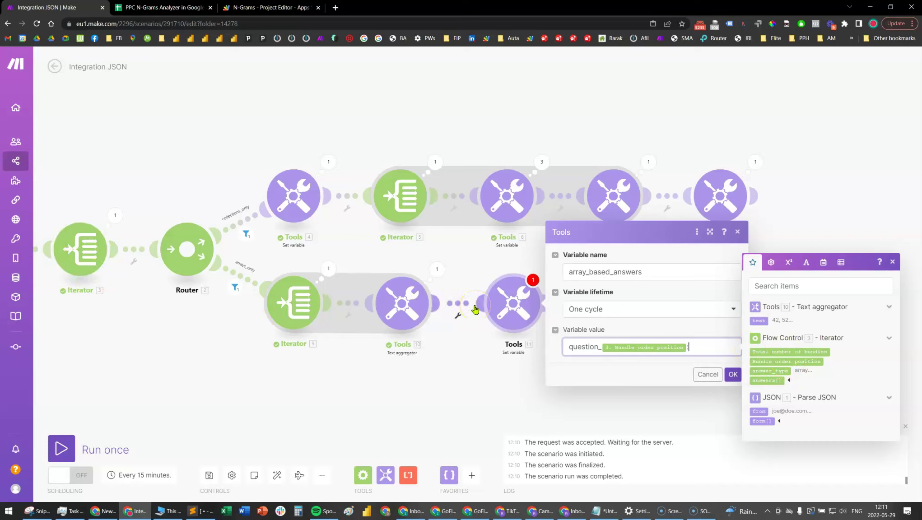
pyautogui.moveTo(759, 318); pyautogui.dragTo(633, 343)
pyautogui.click(732, 375)
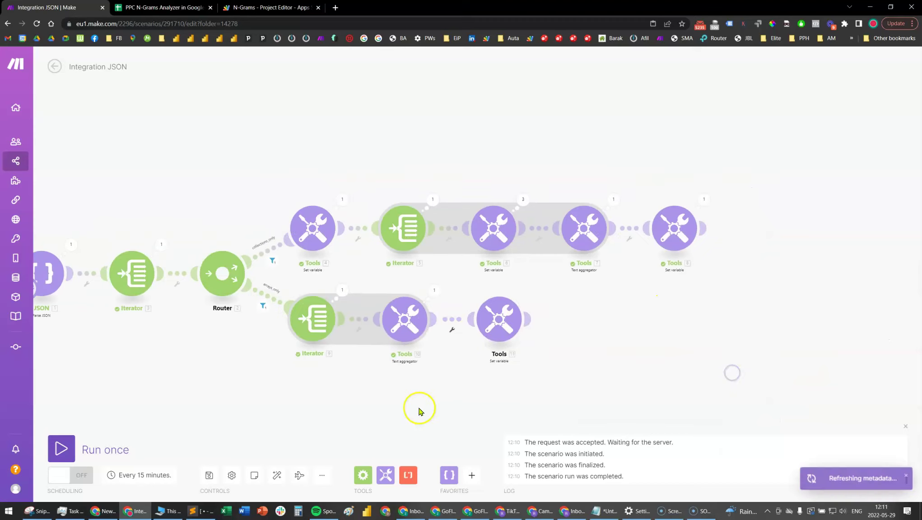
# Run the scenario once and check the array_based_answers output of the new Set variable module.
pyautogui.click(61, 449)
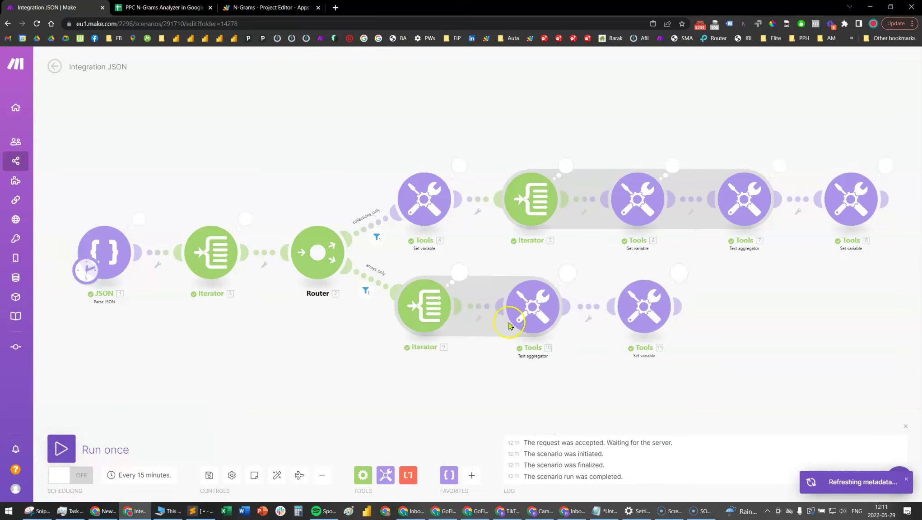
pyautogui.click(680, 271)
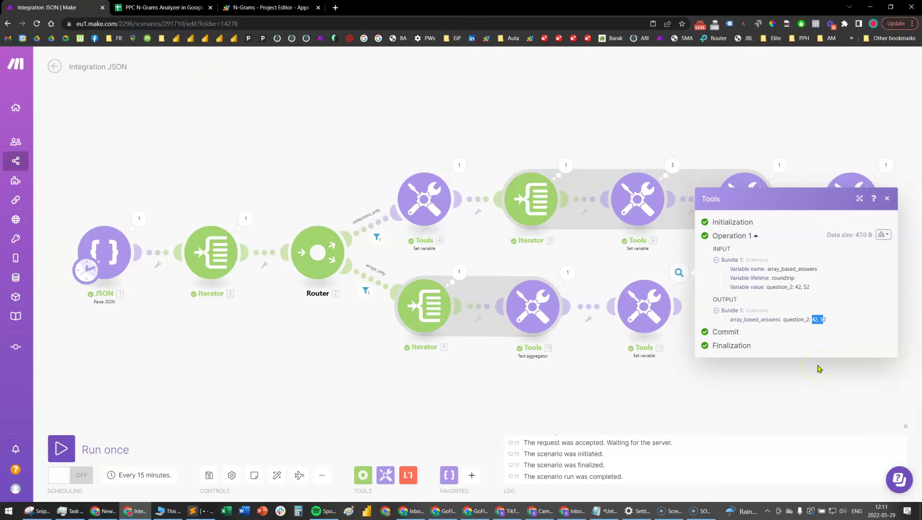
pyautogui.moveTo(822, 394); pyautogui.dragTo(718, 397)
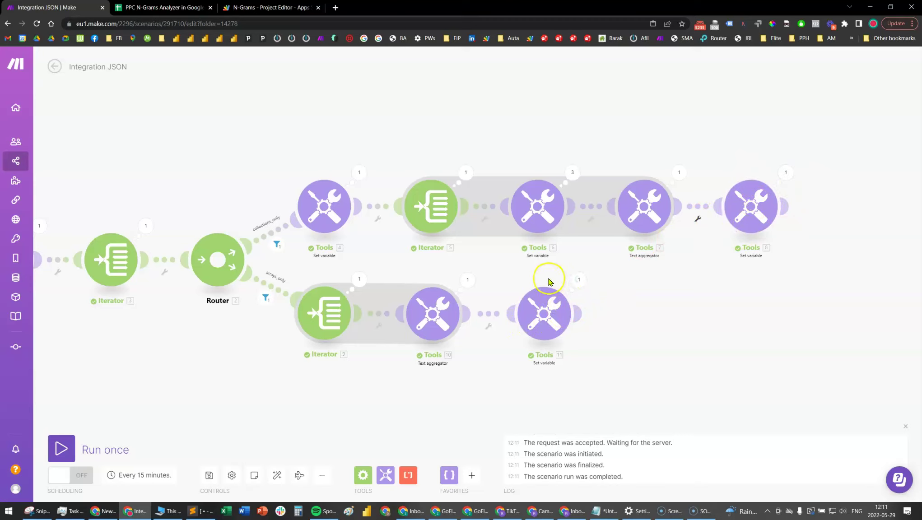
# Switch to the Notepad notes and highlight the target question_1 and question_2 lines for comparison.
pyautogui.click(601, 510)
pyautogui.click(480, 422)
pyautogui.click(523, 406)
pyautogui.moveTo(523, 406); pyautogui.dragTo(380, 381)
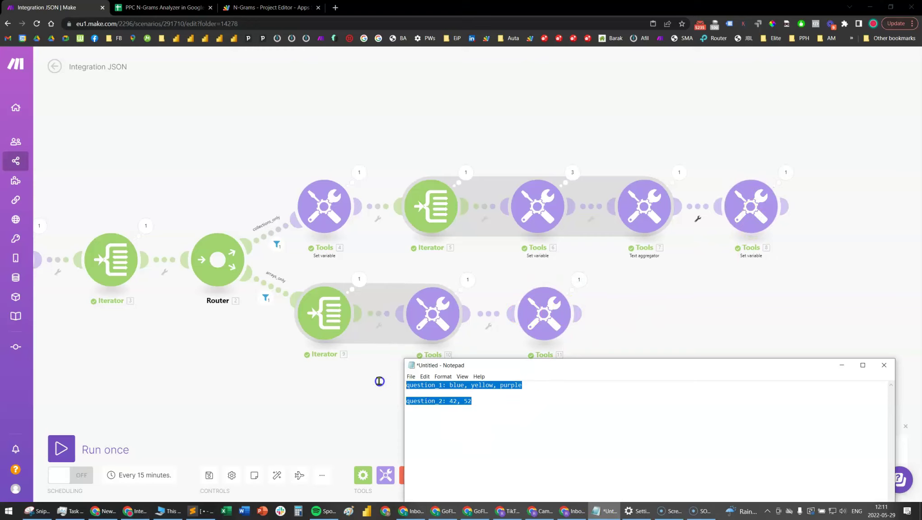
# Highlight the question_1 and question_2 lines in the Notepad notes again and return to the Make scenario.
pyautogui.moveTo(485, 404); pyautogui.dragTo(400, 384)
pyautogui.moveTo(497, 405); pyautogui.dragTo(389, 379)
pyautogui.click(693, 313)
# Add a third Router route with a Tools Get multiple variables module and auto-align the scenario.
pyautogui.scroll(-3, 461, 380)
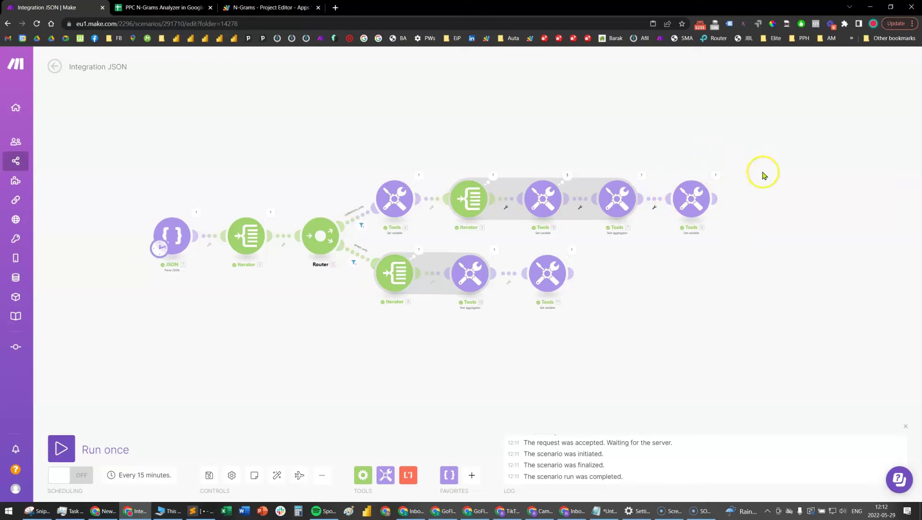
pyautogui.click(385, 480)
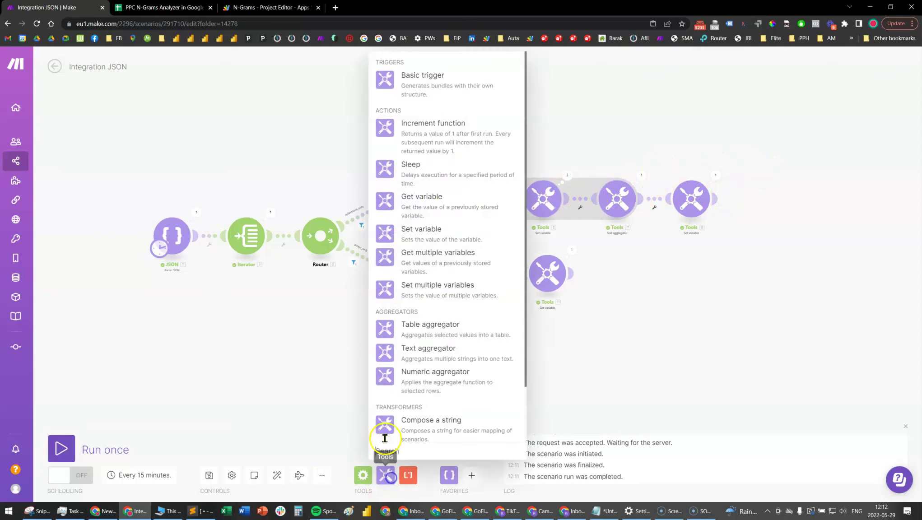
pyautogui.click(319, 333)
pyautogui.click(322, 239)
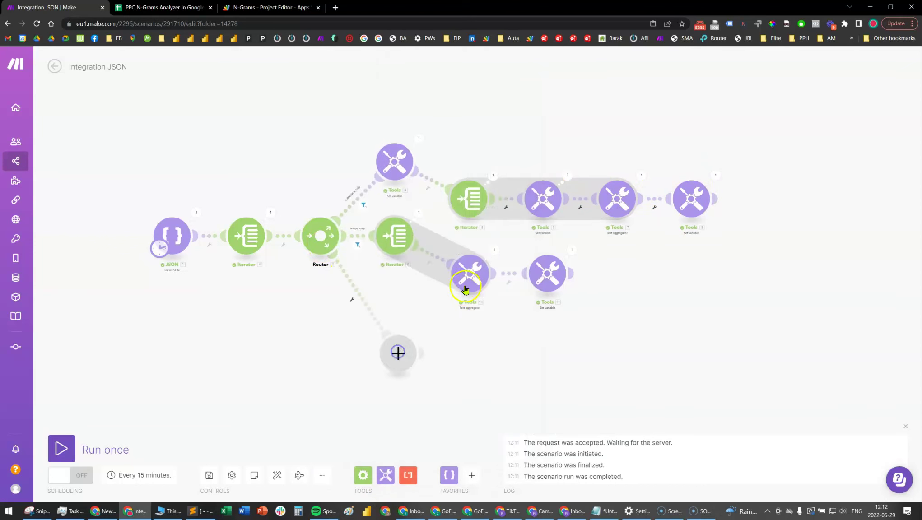
pyautogui.click(275, 475)
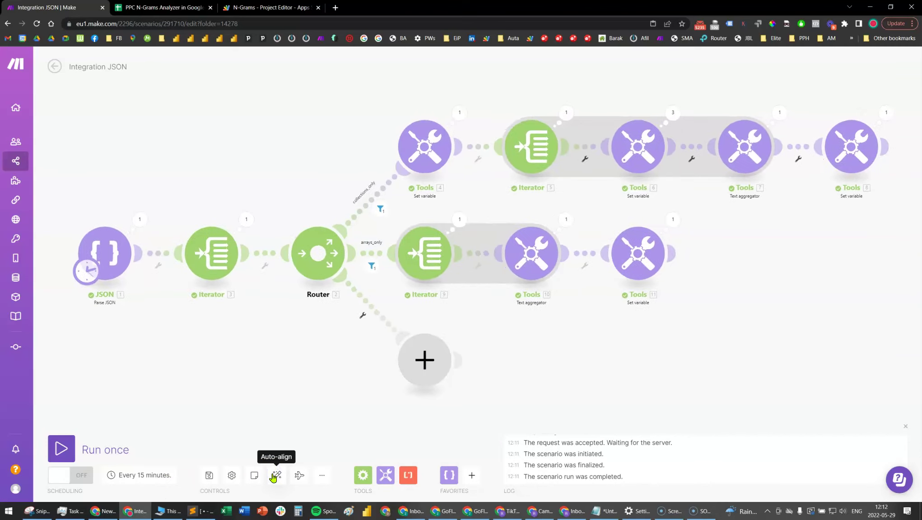
pyautogui.click(385, 475)
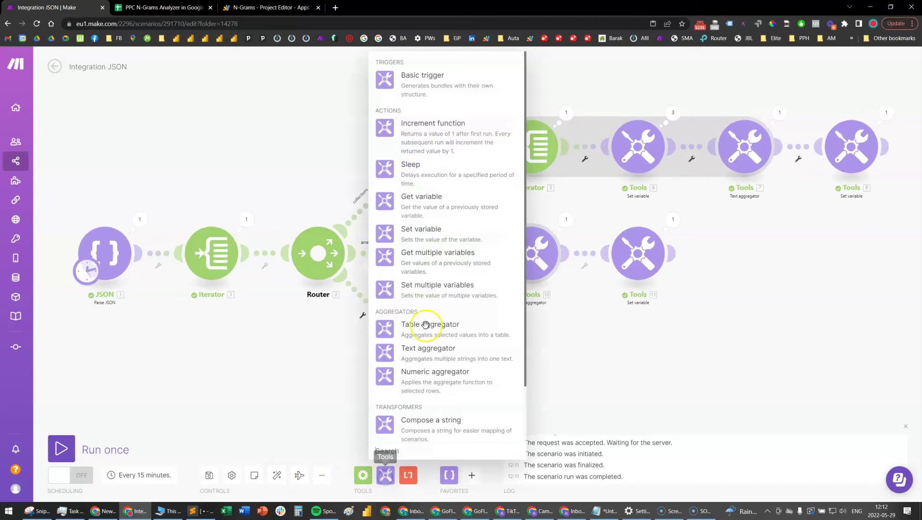
pyautogui.moveTo(426, 259); pyautogui.dragTo(425, 377)
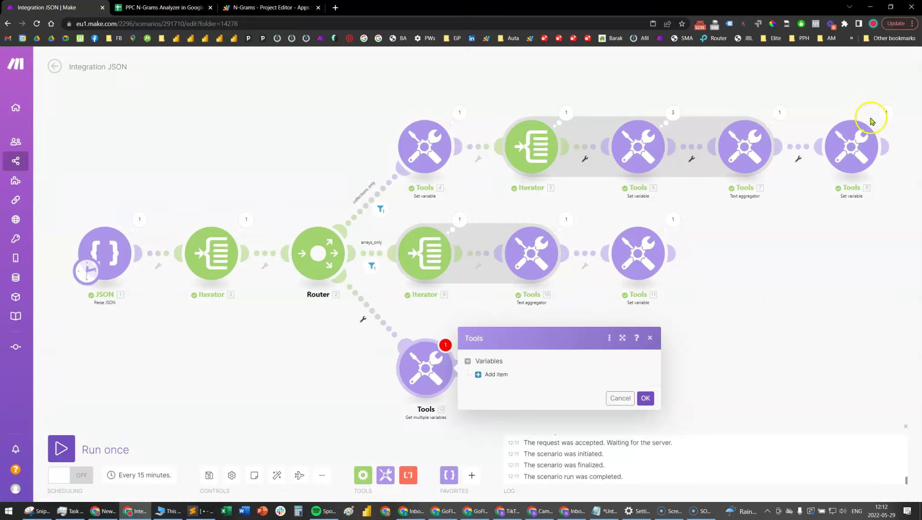
# Copy the variable name collection_based_answers from its Set variable module into the first item of Get multiple variables and save.
pyautogui.click(849, 144)
pyautogui.doubleClick(725, 116)
pyautogui.hotkey('ctrl', 'c')
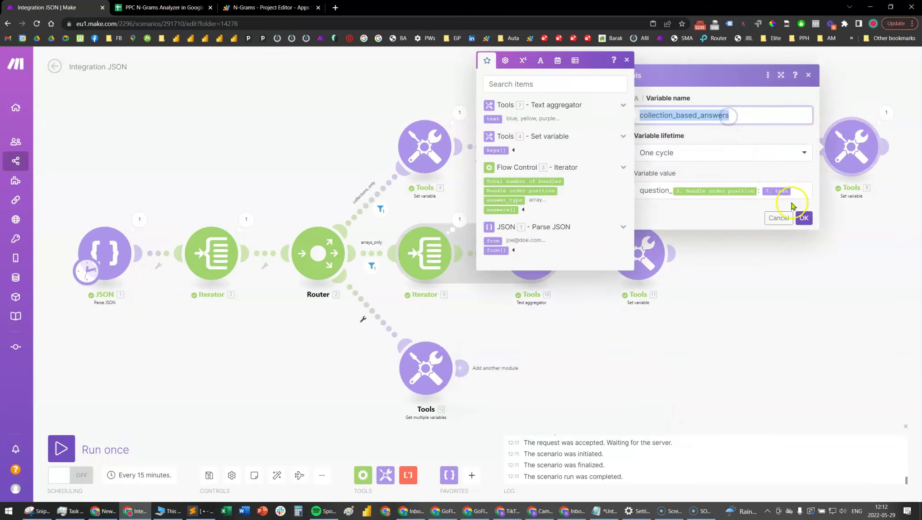
pyautogui.click(804, 218)
pyautogui.click(428, 364)
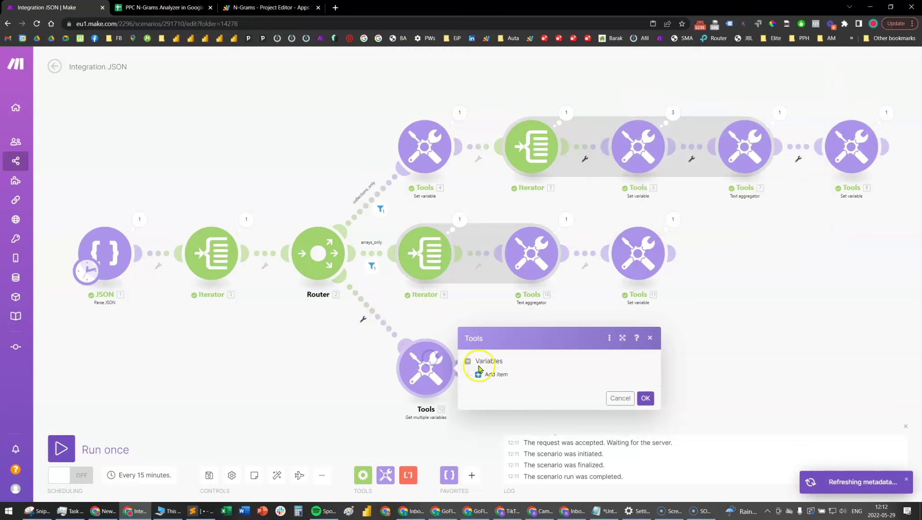
pyautogui.click(493, 374)
pyautogui.hotkey('ctrl', 'v')
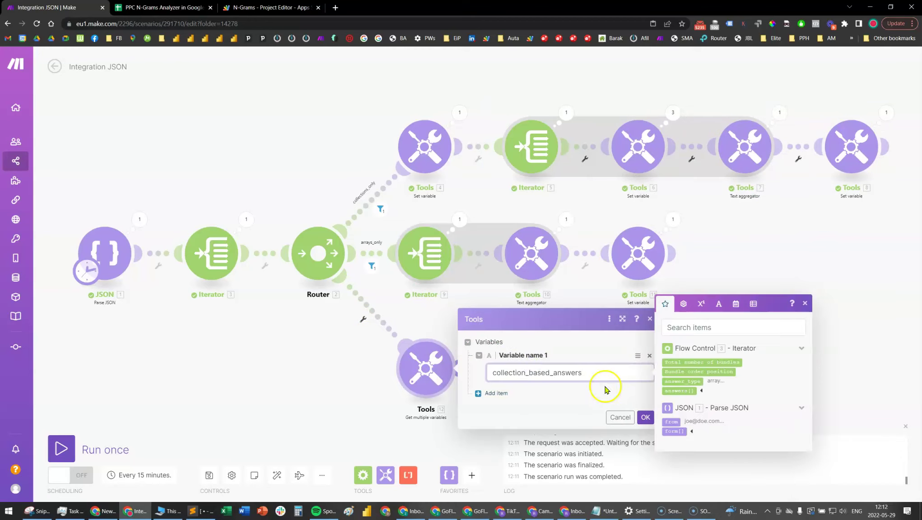
pyautogui.click(646, 419)
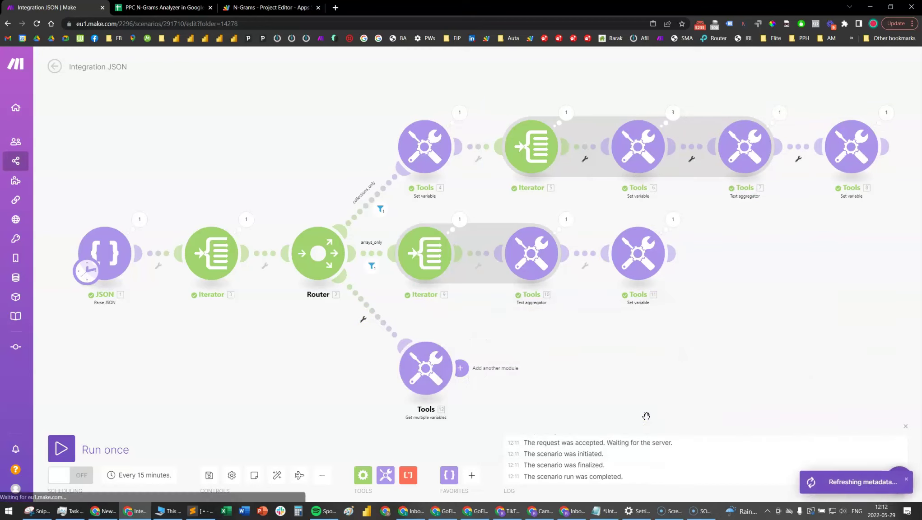
# Copy array_based_answers from the arrays_only Set variable module into a second item of Get multiple variables and save.
pyautogui.click(646, 264)
pyautogui.doubleClick(762, 221)
pyautogui.hotkey('ctrl', 'c')
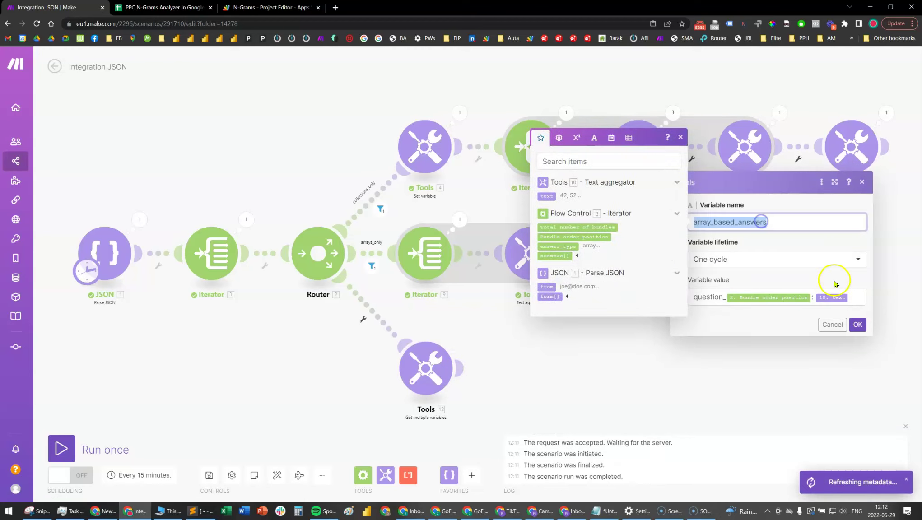
pyautogui.click(855, 324)
pyautogui.click(422, 394)
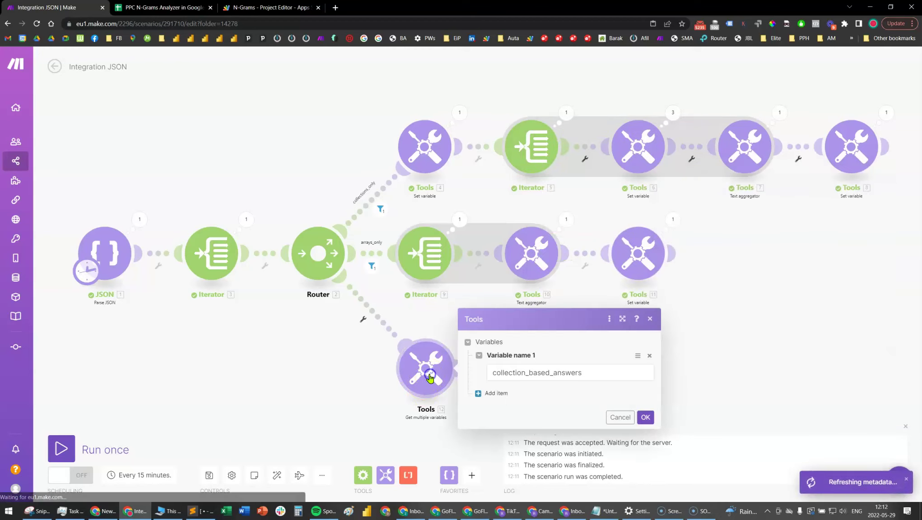
pyautogui.click(480, 392)
pyautogui.click(554, 393)
pyautogui.hotkey('ctrl', 'v')
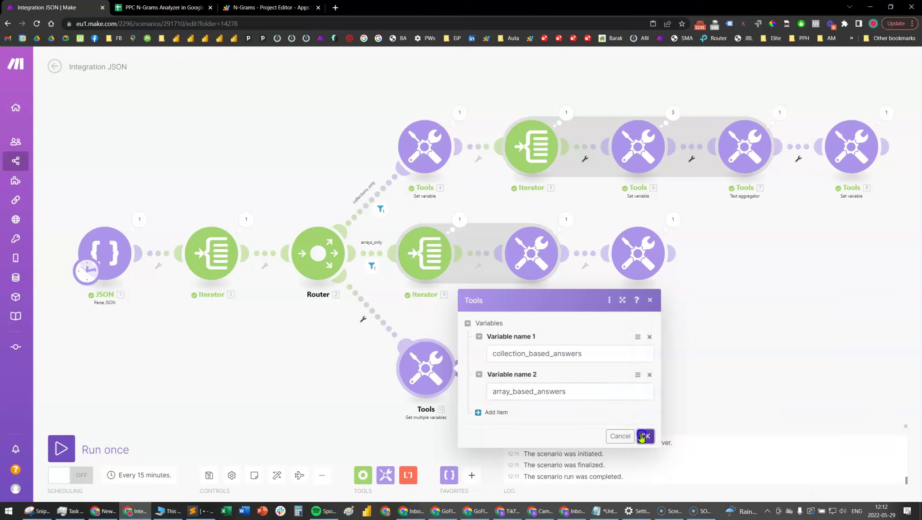
pyautogui.click(643, 436)
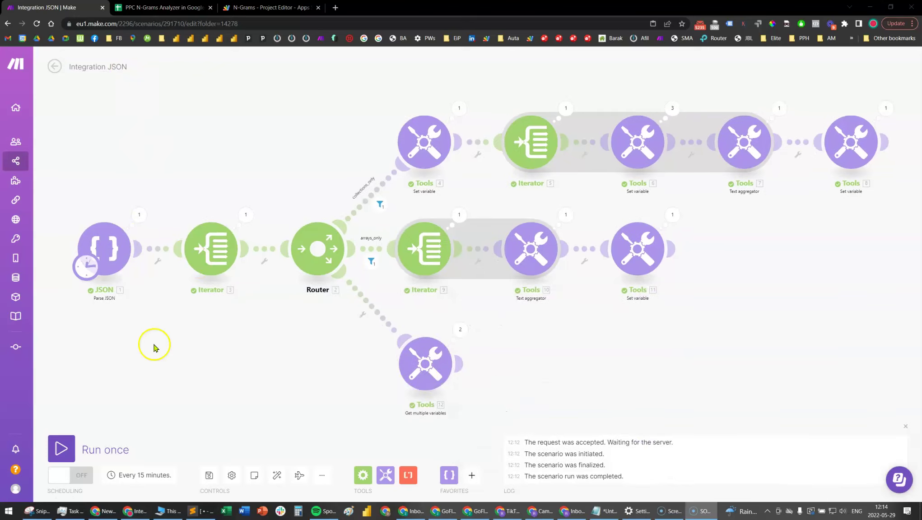
# Run the scenario once and compare the outputs of Operation 1 and Operation 2 in the Get multiple variables module.
pyautogui.click(61, 449)
pyautogui.click(467, 330)
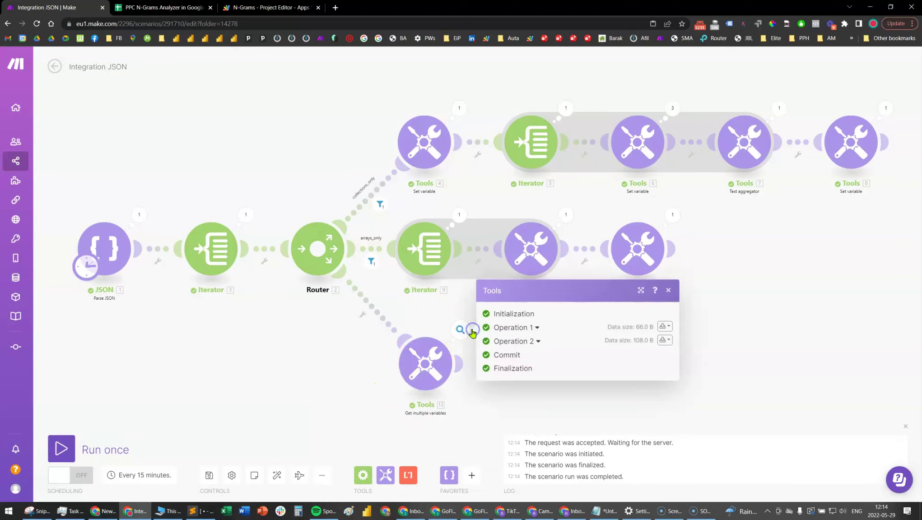
pyautogui.click(520, 328)
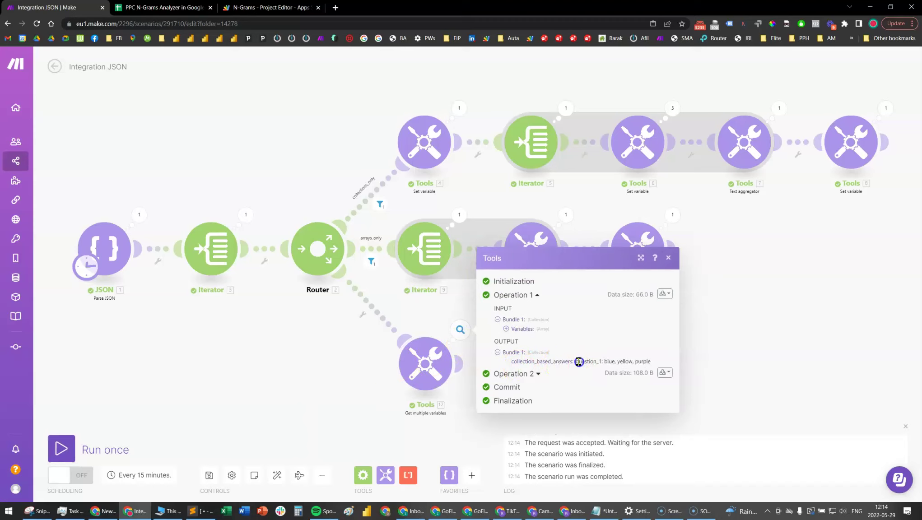
pyautogui.moveTo(579, 362); pyautogui.dragTo(648, 358)
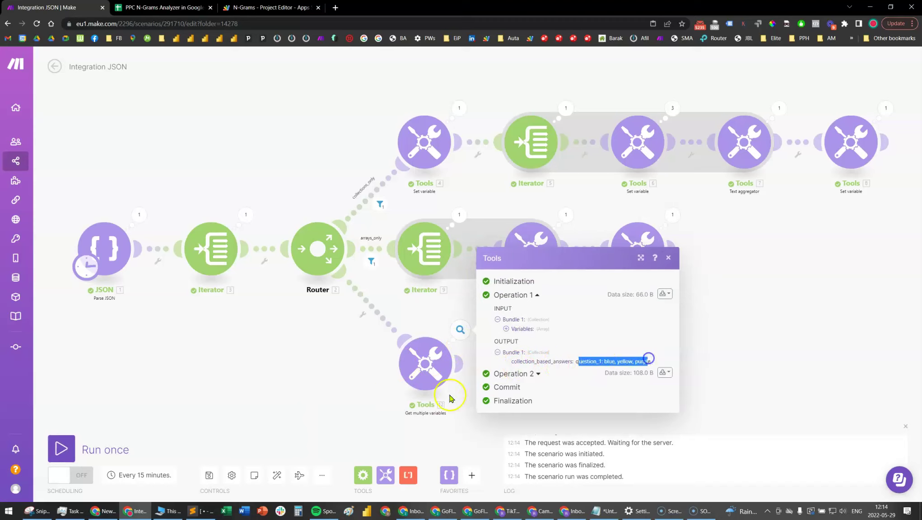
pyautogui.click(536, 374)
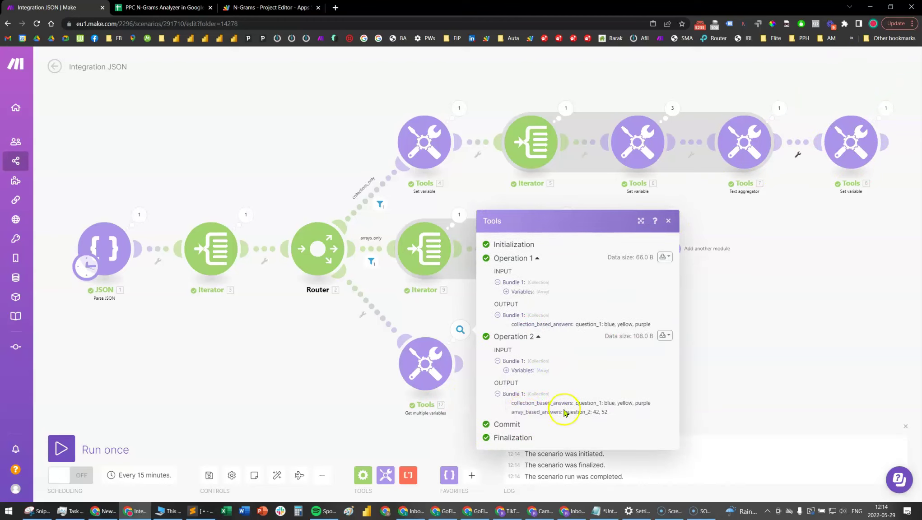
pyautogui.moveTo(565, 412); pyautogui.dragTo(610, 412)
pyautogui.click(739, 333)
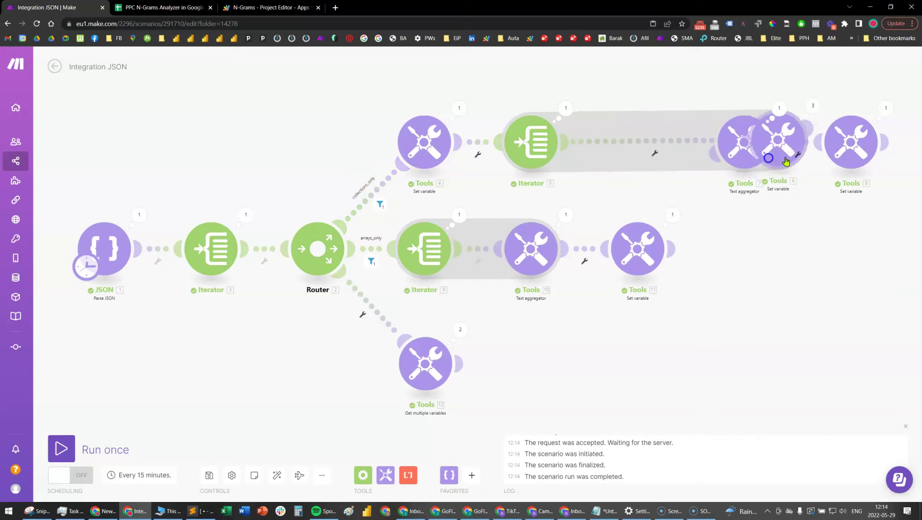
# Auto-align the scenario modules and review the operations of the Get multiple variables module again.
pyautogui.click(277, 475)
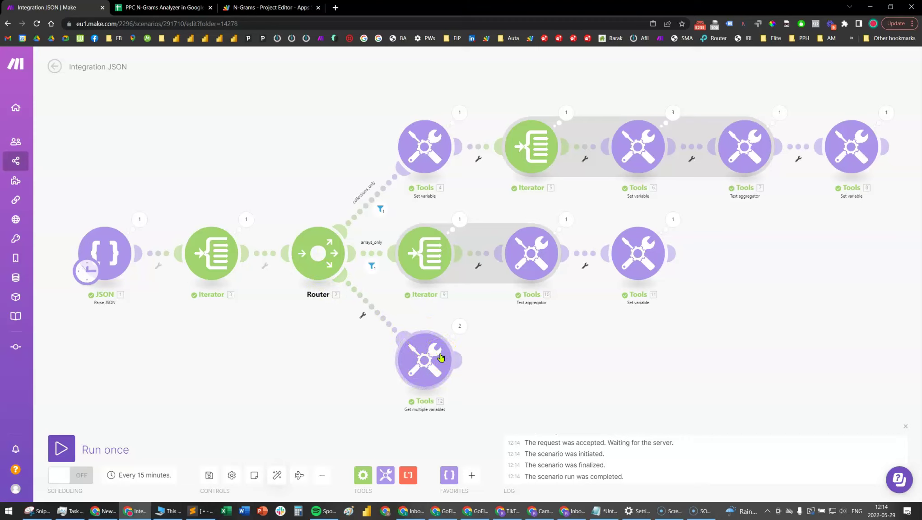
pyautogui.click(850, 180)
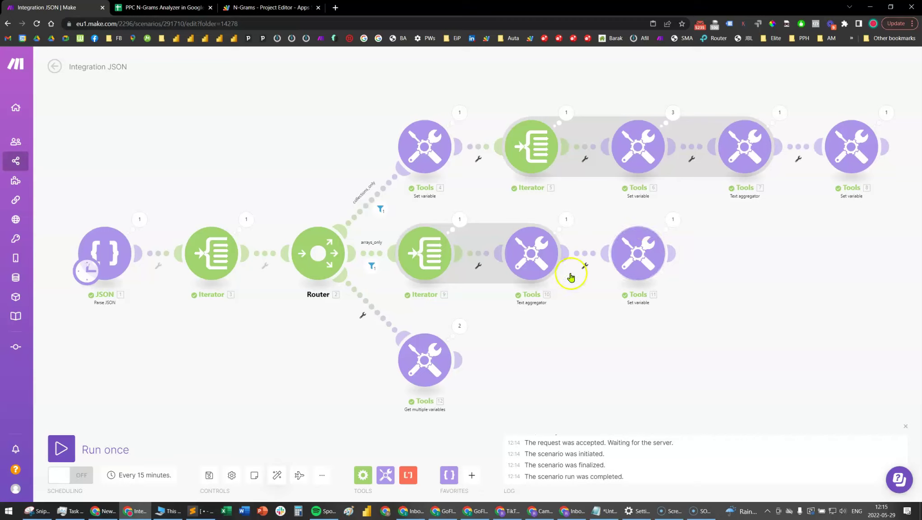
pyautogui.click(461, 326)
pyautogui.click(527, 323)
pyautogui.click(529, 371)
pyautogui.click(360, 395)
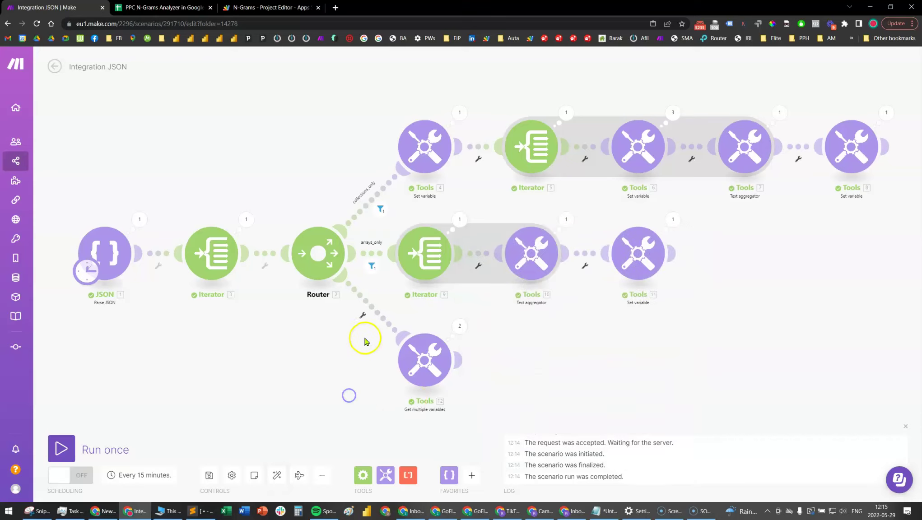
# Unlink the collections_only route from the Router, reconnect it as the last route, and auto-align the scenario.
pyautogui.rightClick(372, 312)
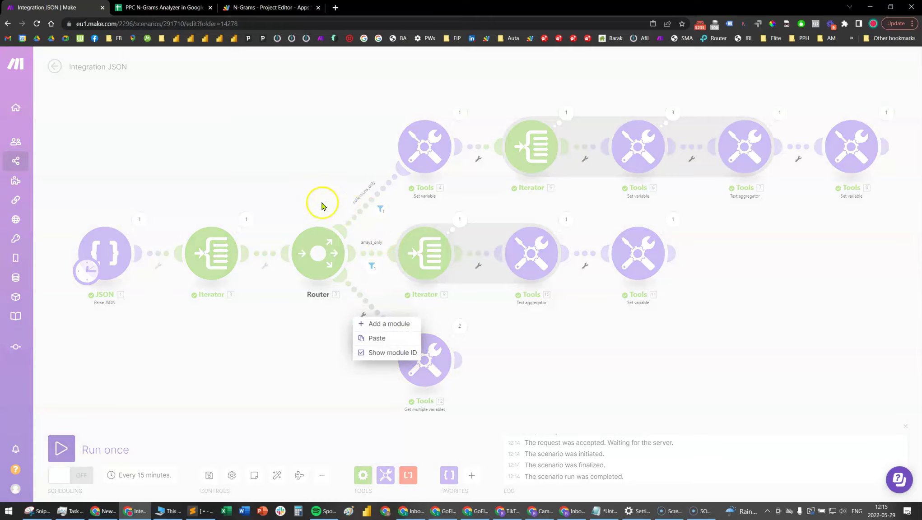
pyautogui.click(322, 196)
pyautogui.rightClick(366, 226)
pyautogui.click(379, 231)
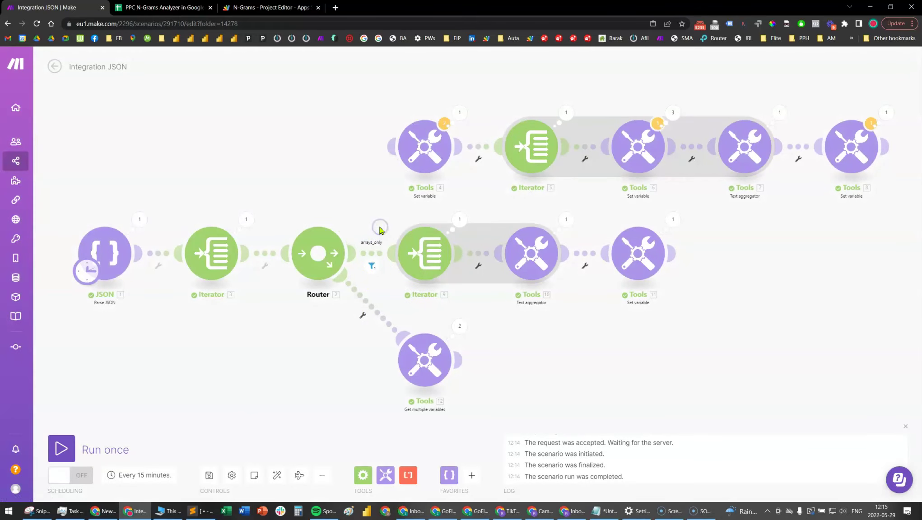
pyautogui.hotkey('ctrl', 'z')
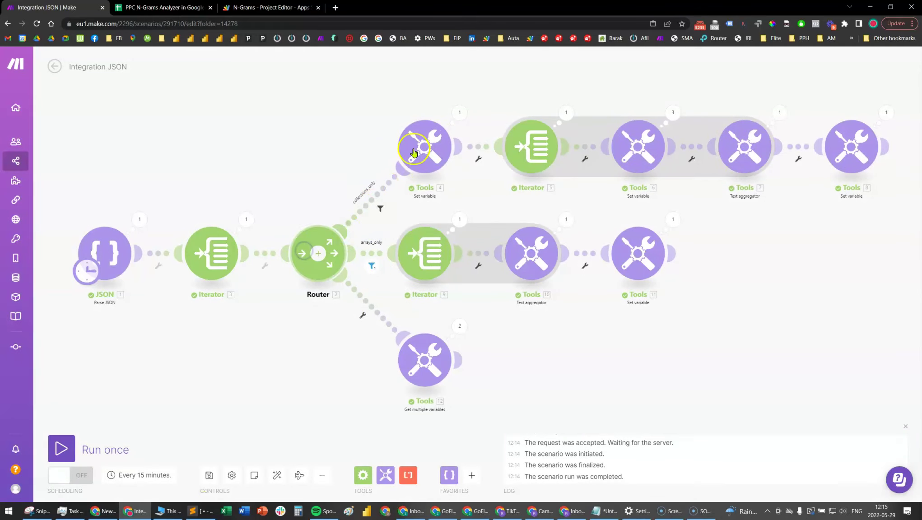
pyautogui.click(279, 477)
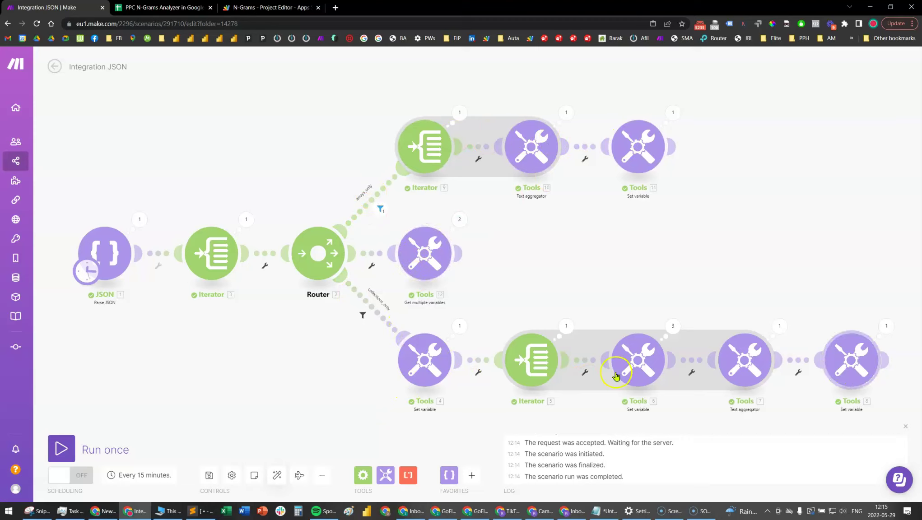
# Check the variable name in the last Set variable module of the collections_only route and leave without saving.
pyautogui.click(852, 360)
pyautogui.moveTo(728, 329); pyautogui.dragTo(698, 322)
pyautogui.doubleClick(698, 323)
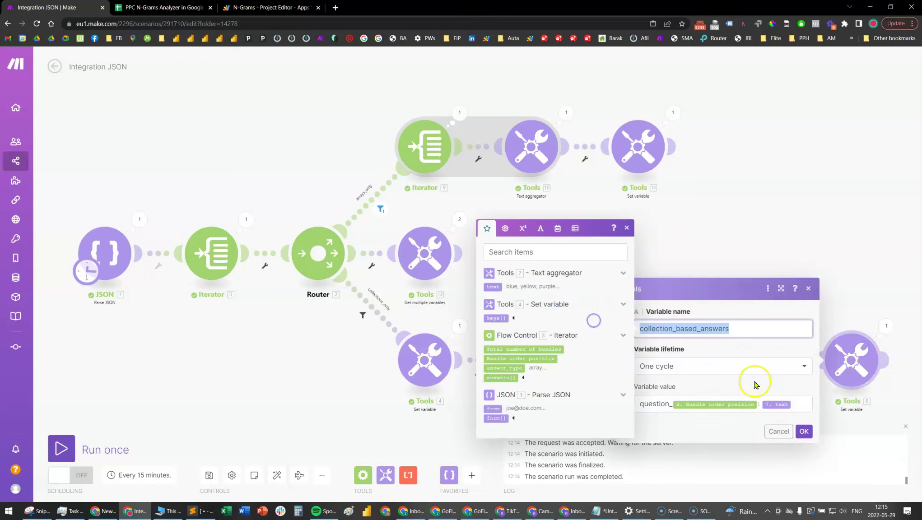
pyautogui.click(780, 431)
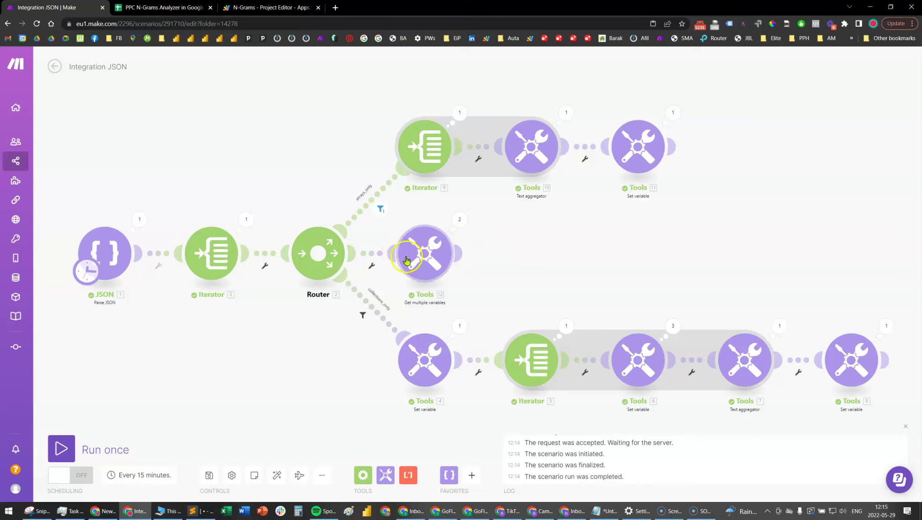
# Run the scenario with the reordered routes and inspect both operations' outputs in the Get multiple variables module.
pyautogui.click(71, 450)
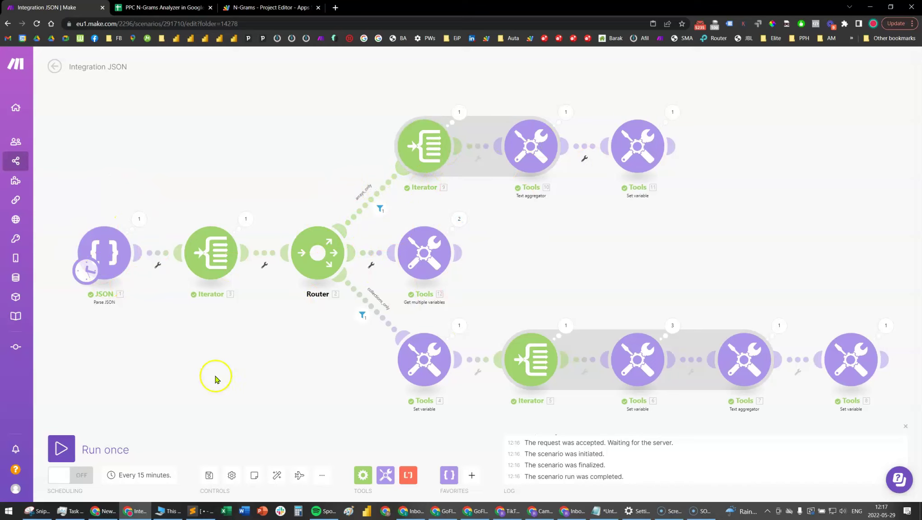
pyautogui.click(54, 451)
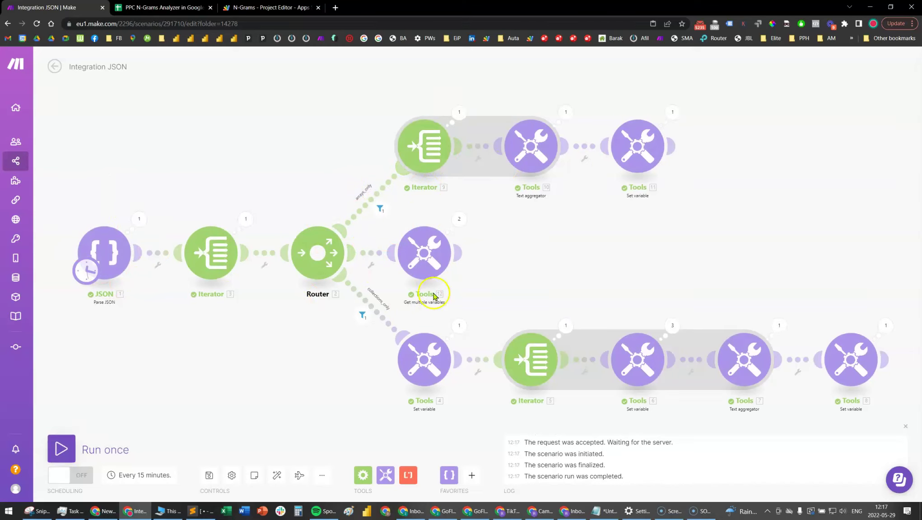
pyautogui.click(461, 219)
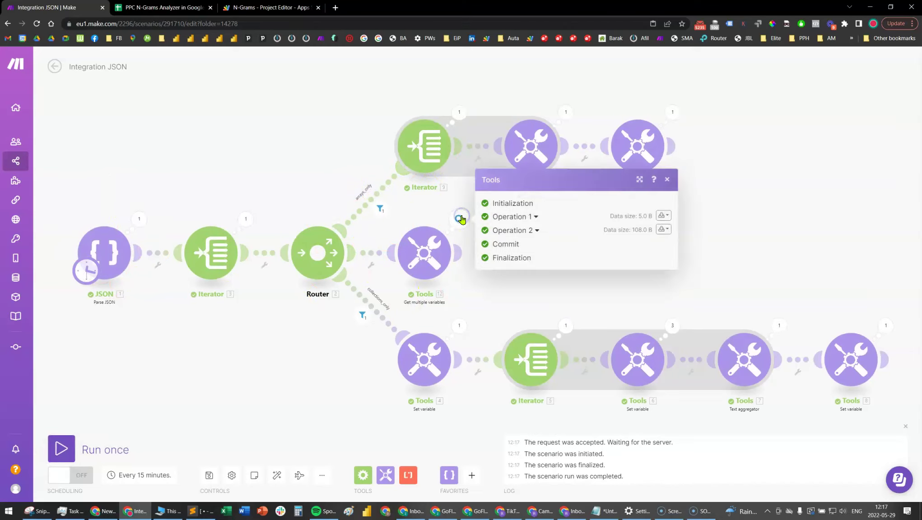
pyautogui.click(530, 216)
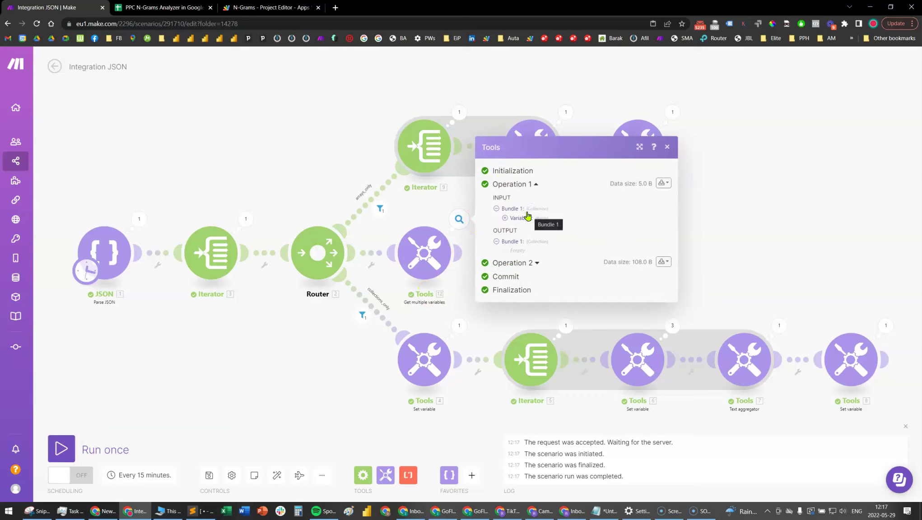
pyautogui.click(181, 262)
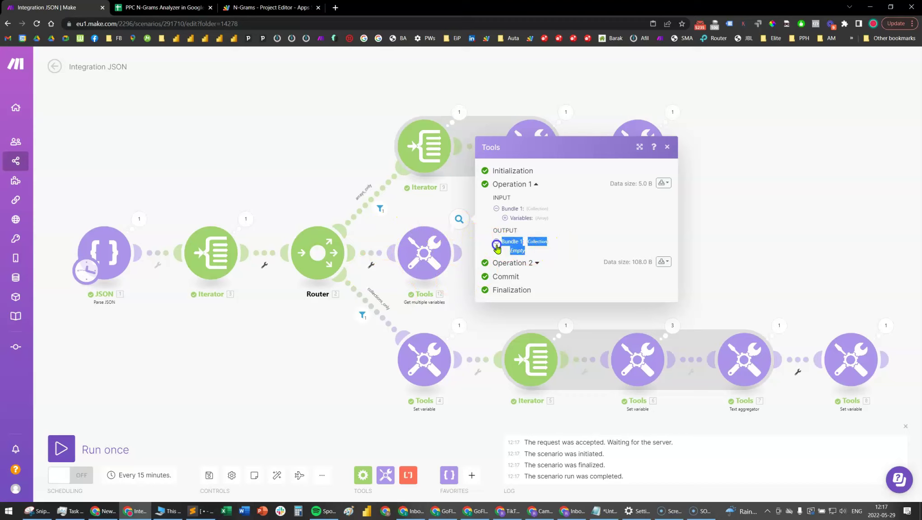
pyautogui.click(533, 261)
pyautogui.moveTo(606, 301); pyautogui.dragTo(523, 291)
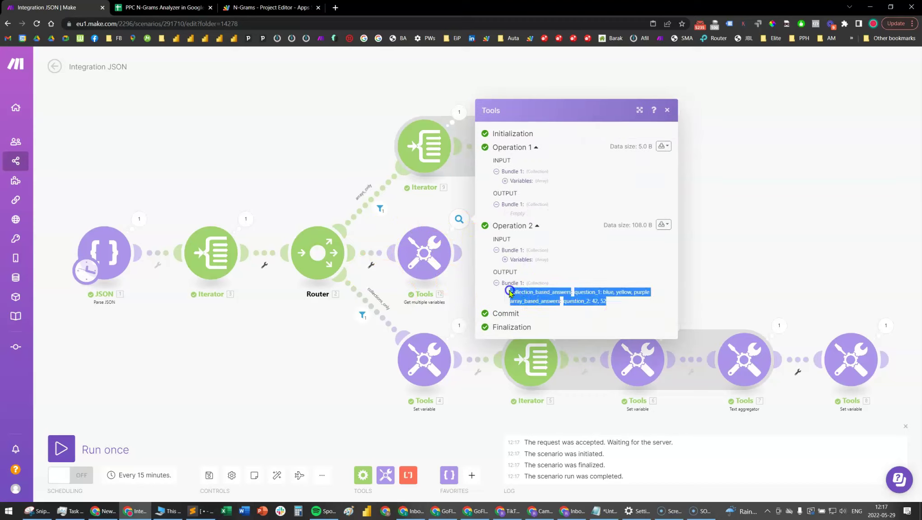
pyautogui.click(531, 212)
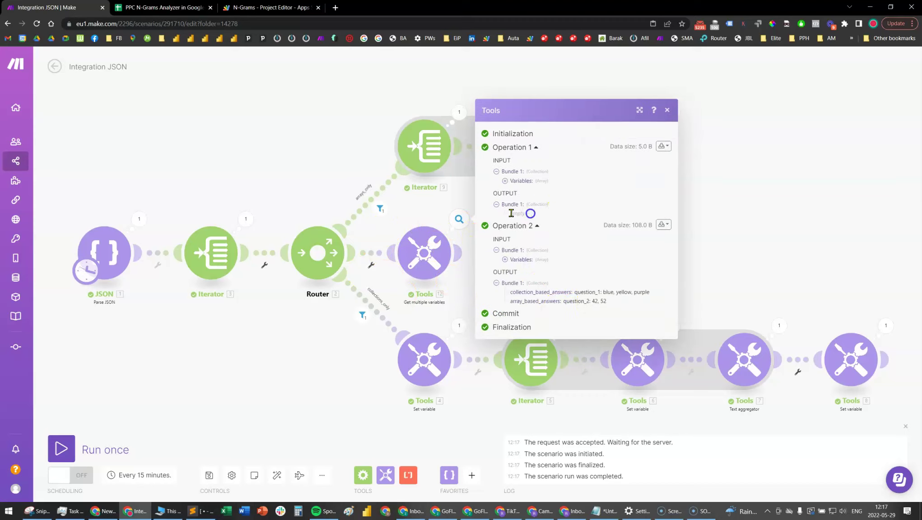
# Review the output bundles of both operations in the Get multiple variables module again.
pyautogui.click(319, 350)
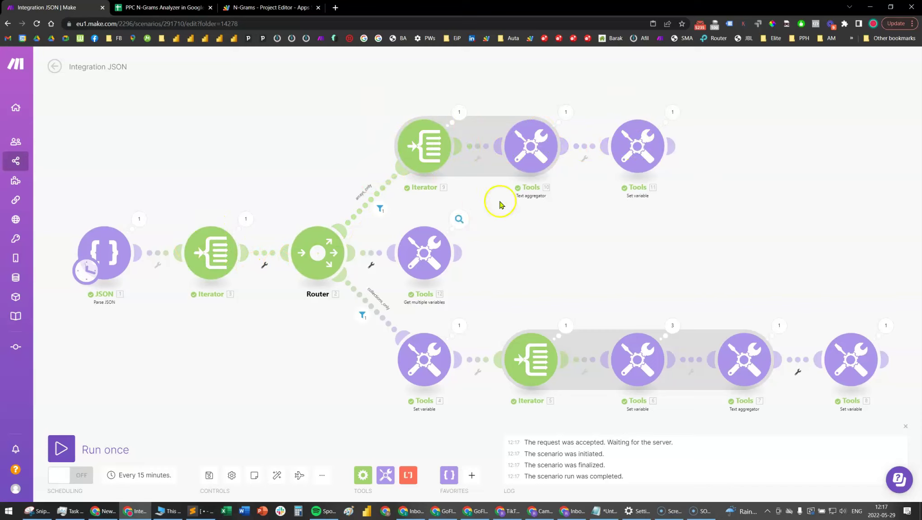
pyautogui.click(457, 220)
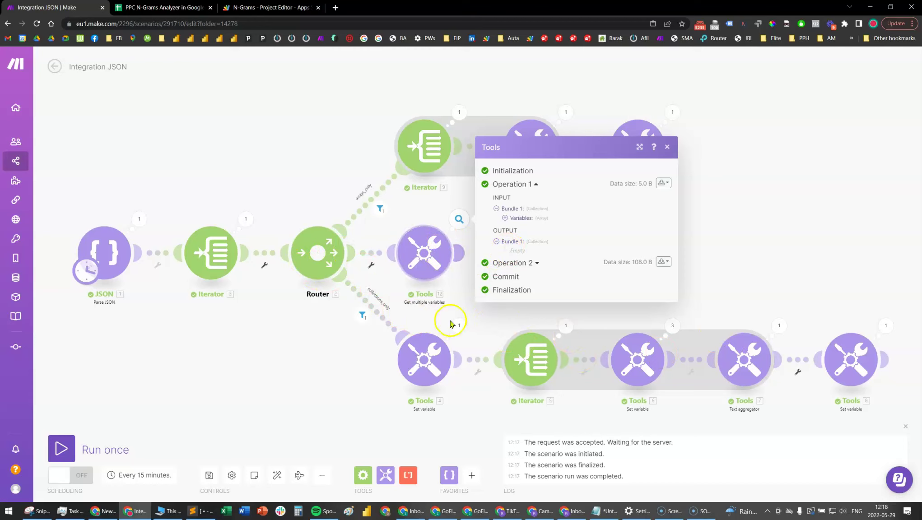
pyautogui.click(533, 266)
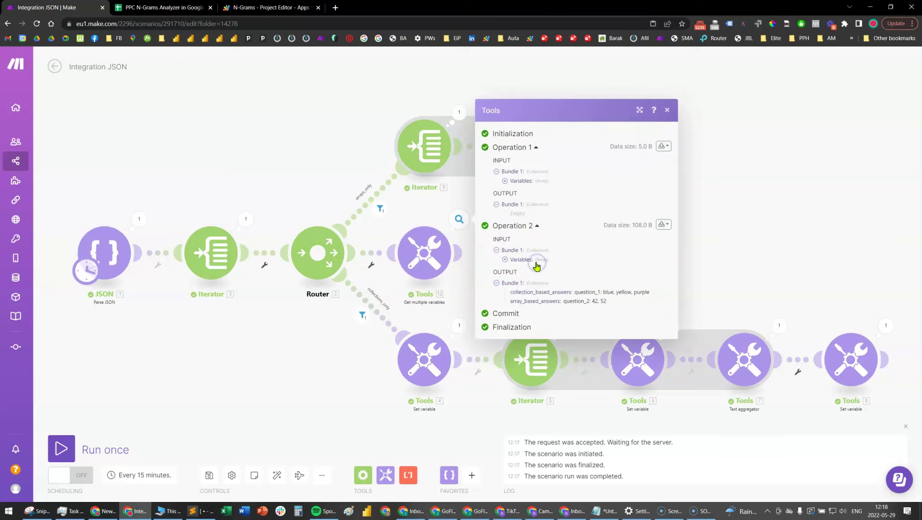
pyautogui.moveTo(575, 293); pyautogui.dragTo(611, 291)
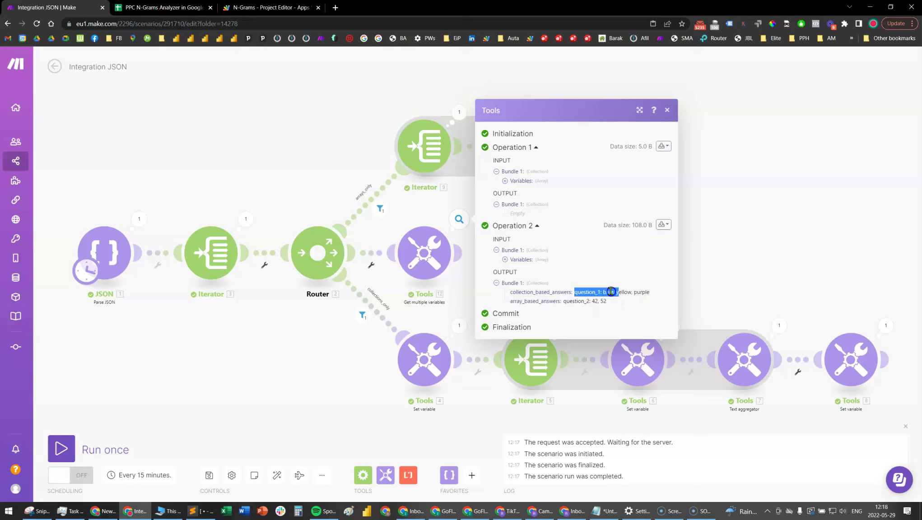
pyautogui.click(269, 364)
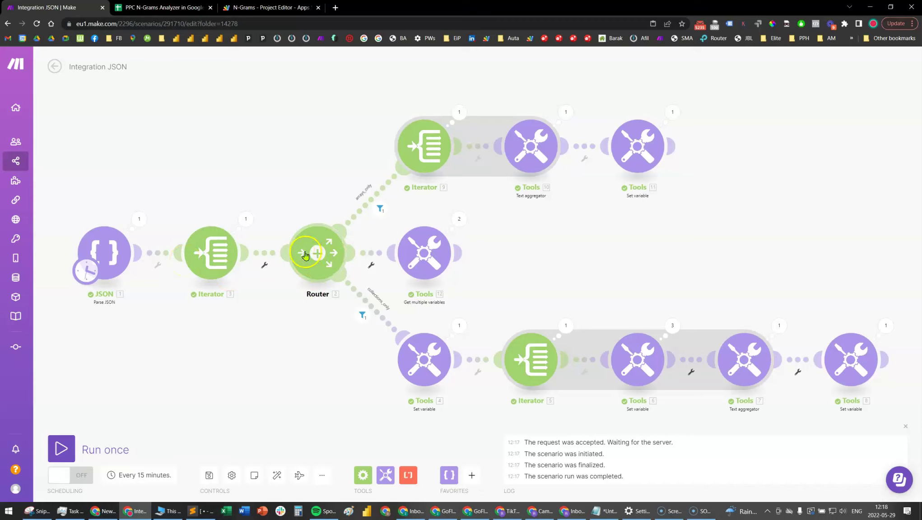
# Inspect the answer types of both form items in the Parse JSON module's output.
pyautogui.click(135, 223)
pyautogui.click(185, 256)
pyautogui.click(202, 262)
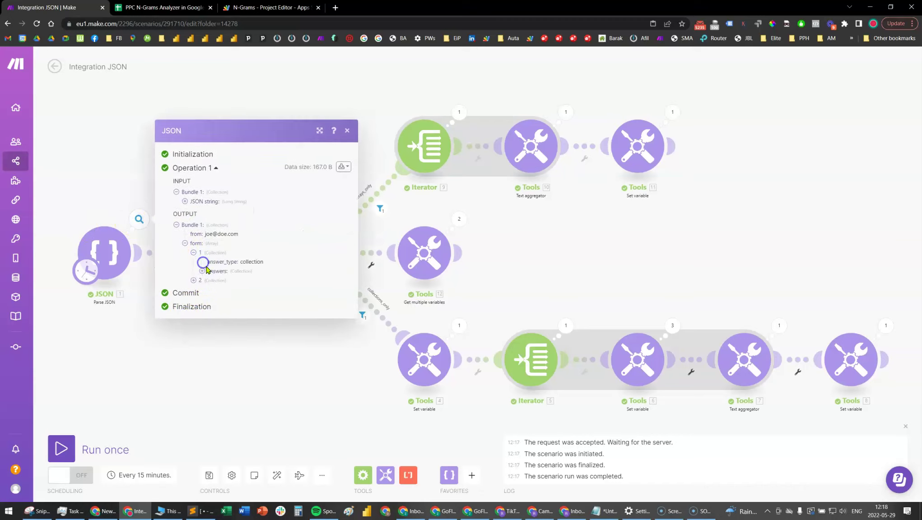
pyautogui.click(213, 279)
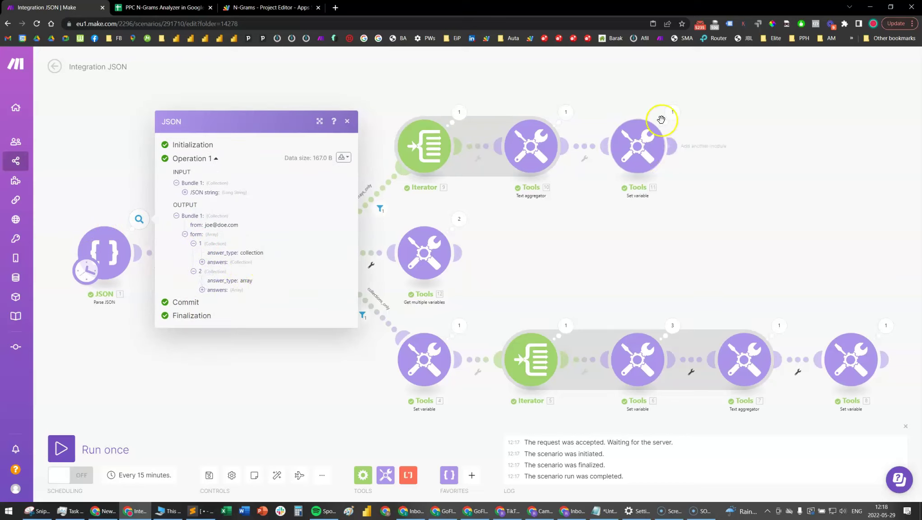
# Examine the second operation of the Get multiple variables module, including its input variables and both answer outputs.
pyautogui.click(459, 220)
pyautogui.click(533, 233)
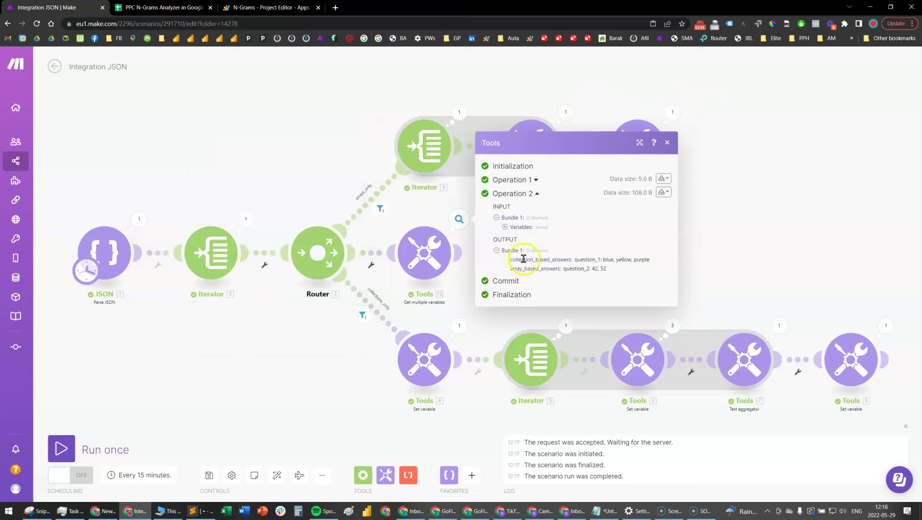
pyautogui.moveTo(510, 270); pyautogui.dragTo(609, 274)
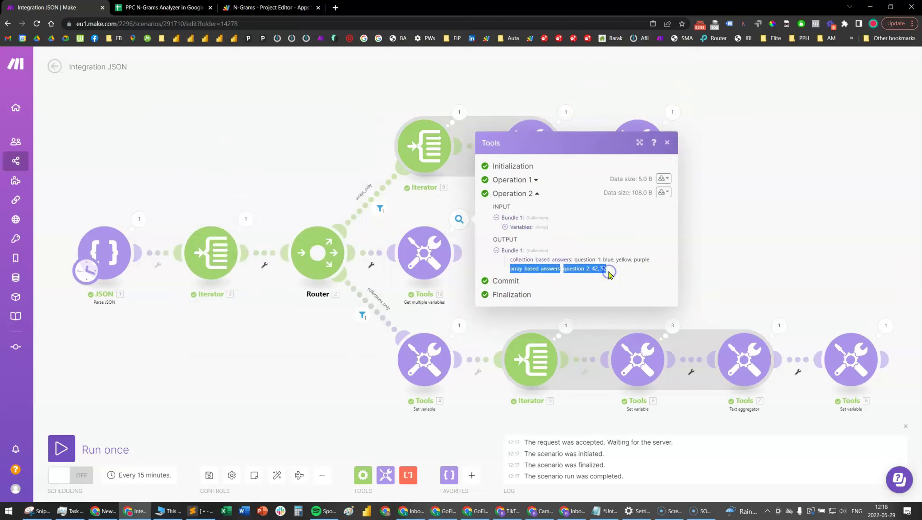
pyautogui.moveTo(649, 259); pyautogui.dragTo(509, 266)
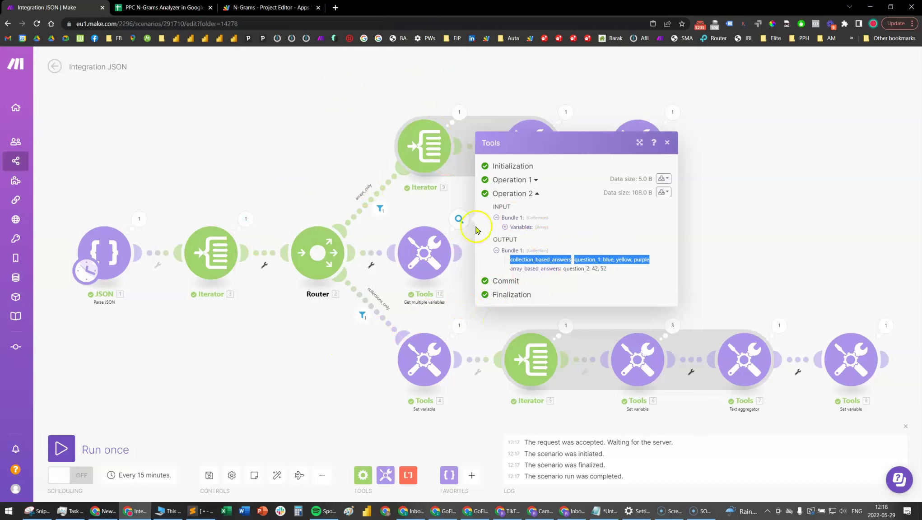
pyautogui.click(515, 228)
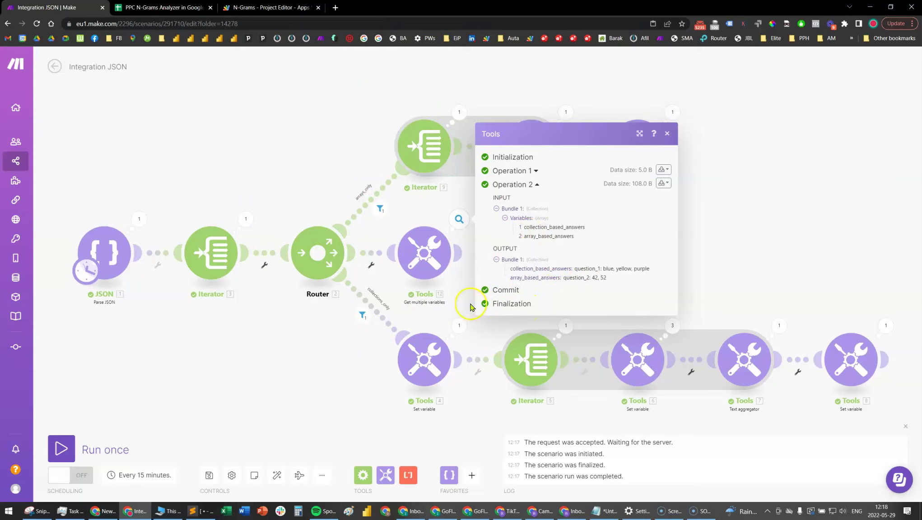
pyautogui.click(255, 390)
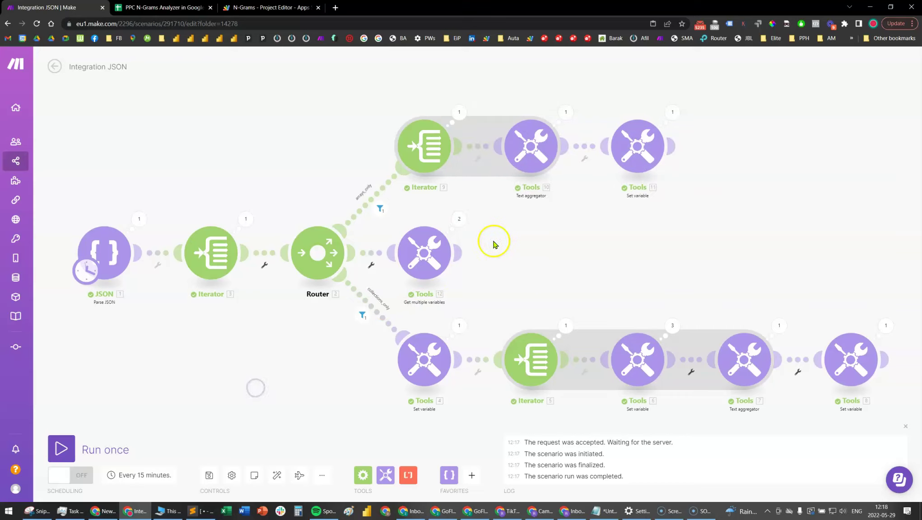
# Reconnect the Get multiple variables module as the Router's last route and auto-align the scenario.
pyautogui.moveTo(129, 251); pyautogui.dragTo(106, 251)
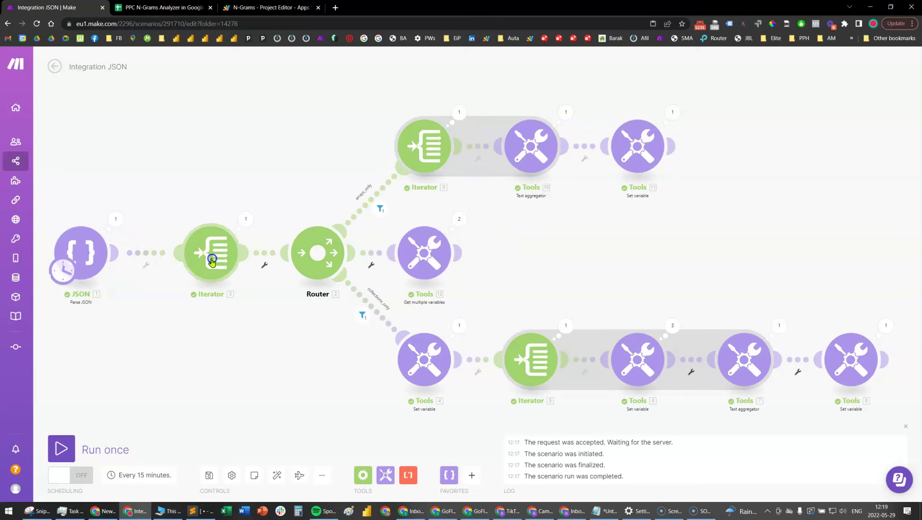
pyautogui.moveTo(217, 258); pyautogui.dragTo(190, 259)
pyautogui.click(366, 254)
pyautogui.moveTo(419, 257); pyautogui.dragTo(357, 436)
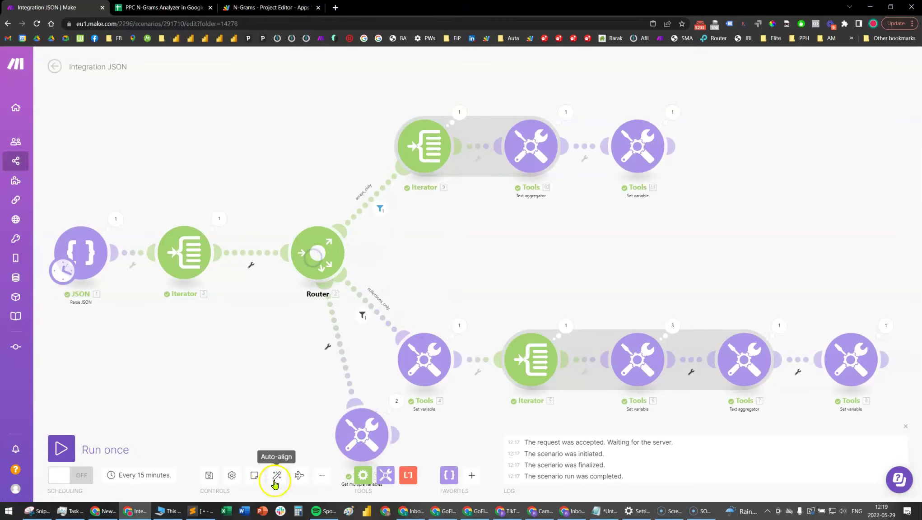
pyautogui.click(276, 477)
# Insert a Set multiple variables module between the first Iterator and the Router, and auto-align the scenario.
pyautogui.moveTo(125, 263); pyautogui.dragTo(82, 262)
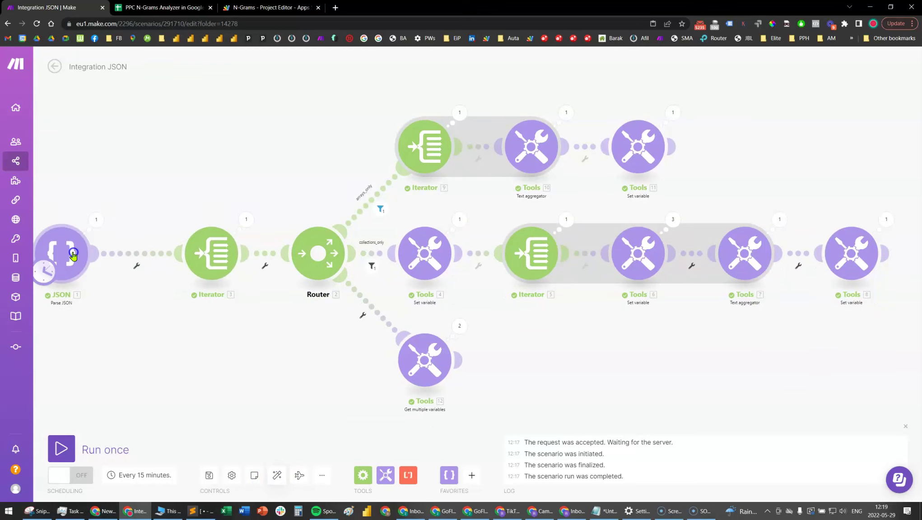
pyautogui.moveTo(213, 260); pyautogui.dragTo(163, 264)
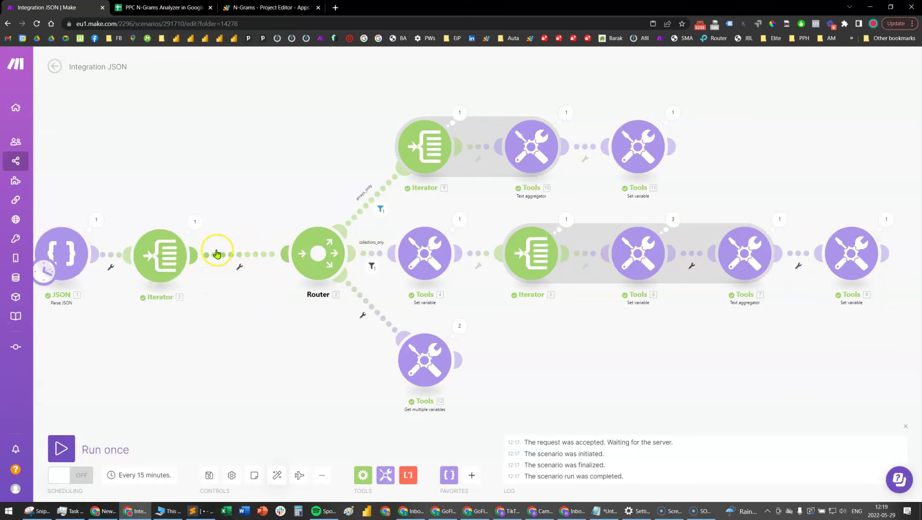
pyautogui.moveTo(180, 253); pyautogui.dragTo(194, 251)
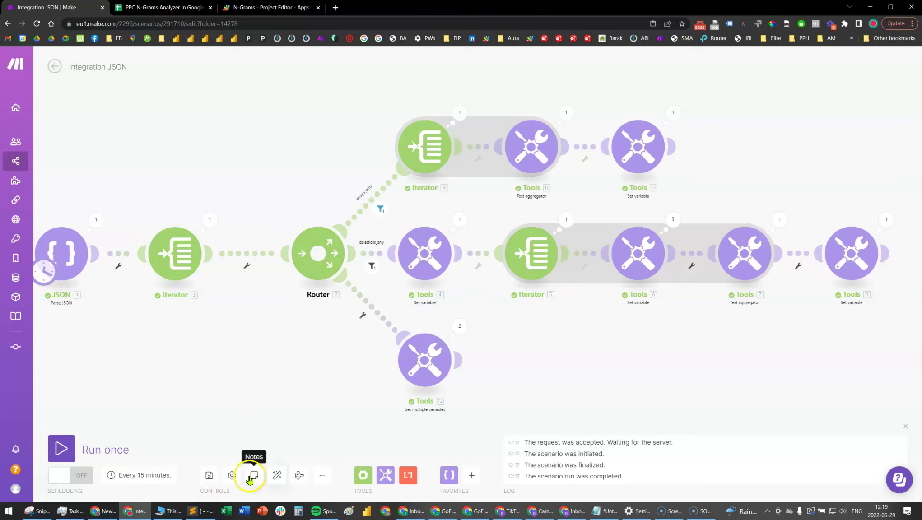
pyautogui.click(386, 475)
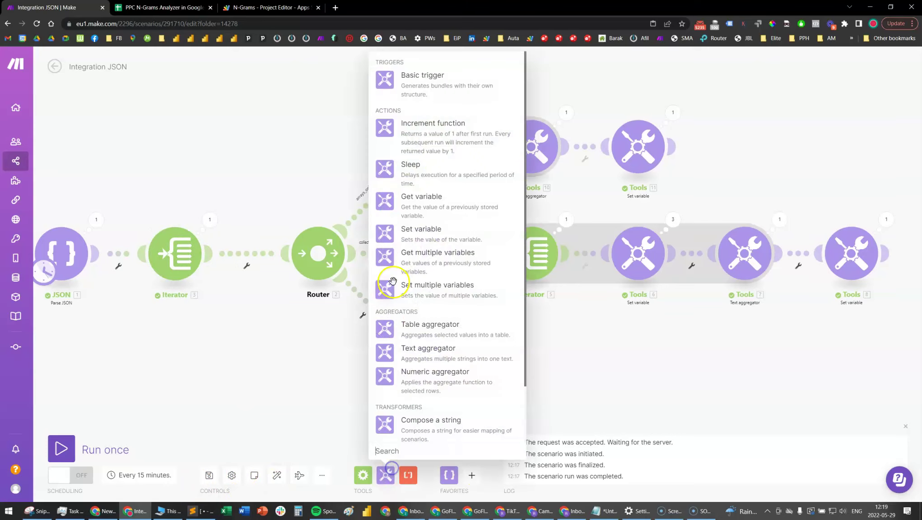
pyautogui.moveTo(413, 285); pyautogui.dragTo(248, 251)
pyautogui.click(276, 476)
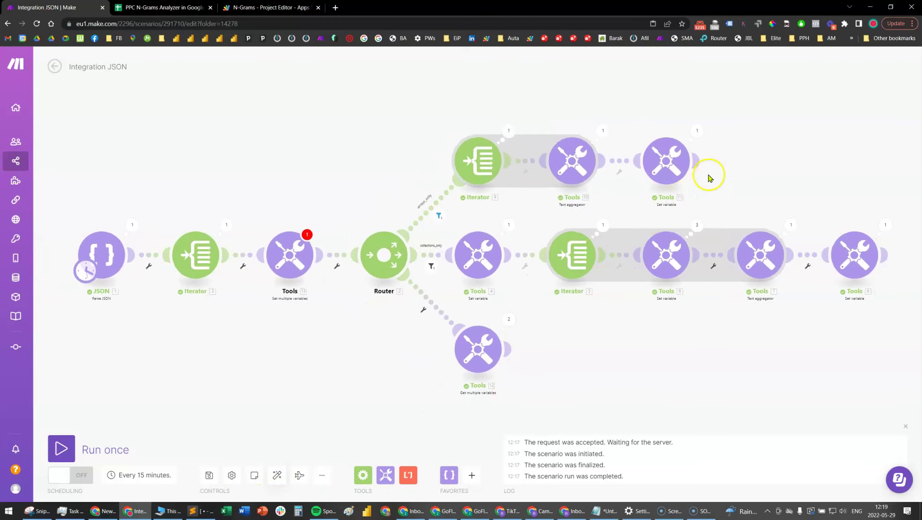
# Add array_based_answers, copied from the arrays_only route's Set variable module, as the first Set multiple variables item with the value null.
pyautogui.click(674, 170)
pyautogui.doubleClick(808, 127)
pyautogui.hotkey('ctrl', 'c')
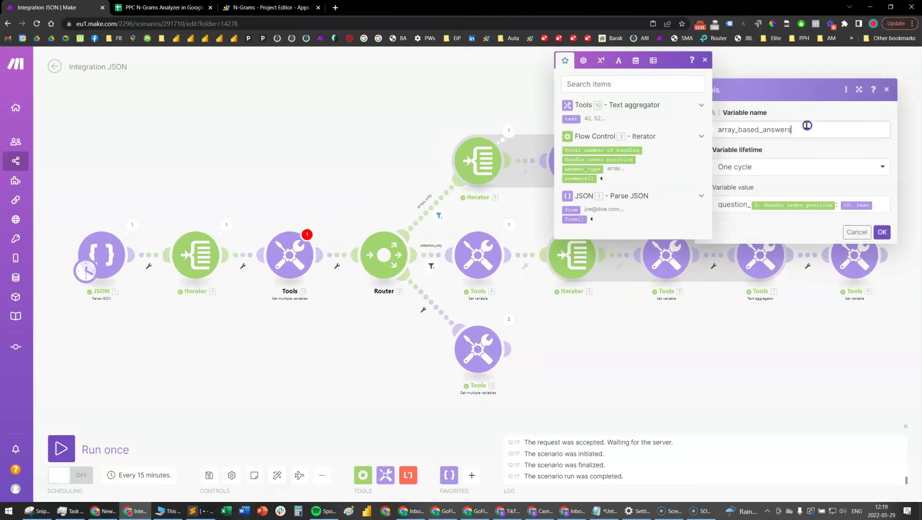
pyautogui.click(856, 232)
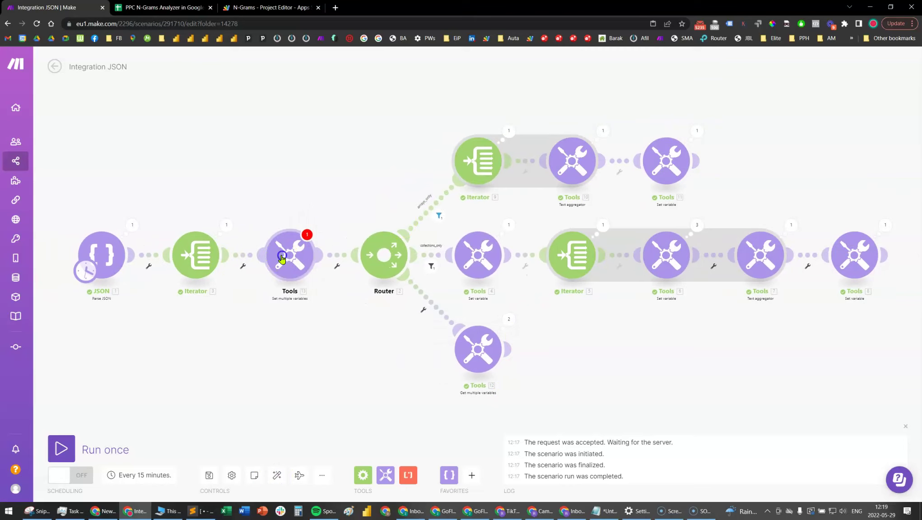
pyautogui.click(285, 255)
pyautogui.click(338, 243)
pyautogui.click(420, 225)
pyautogui.hotkey('ctrl', 'v')
pyautogui.click(449, 260)
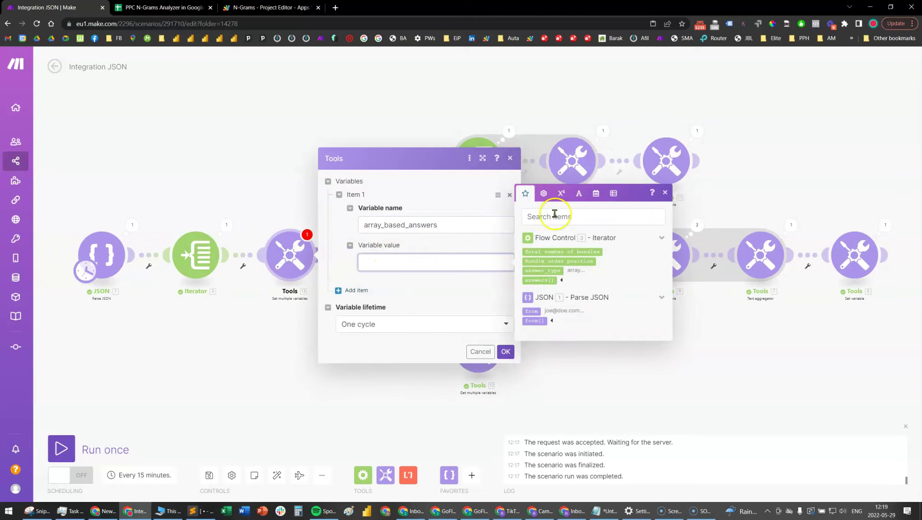
pyautogui.click(544, 194)
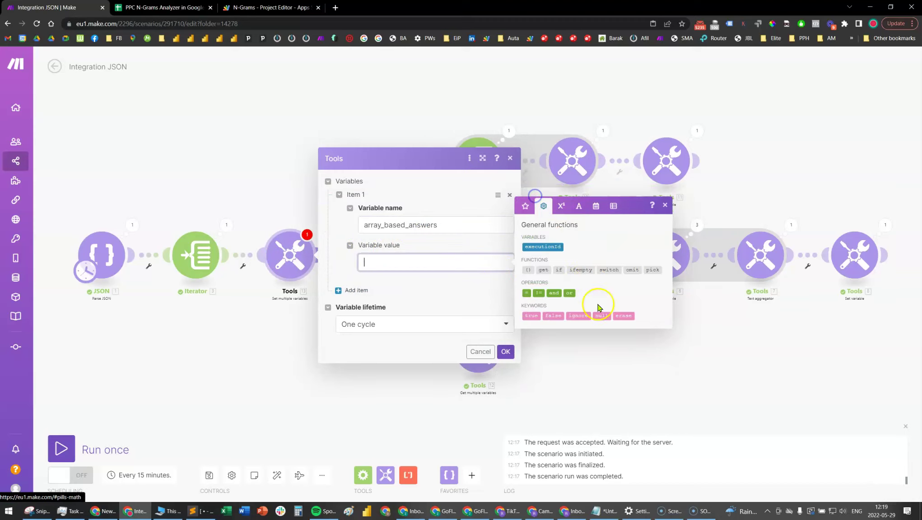
pyautogui.click(602, 316)
# Add a second variable named collection_based_answers with the value null and save the Set multiple variables module.
pyautogui.click(364, 291)
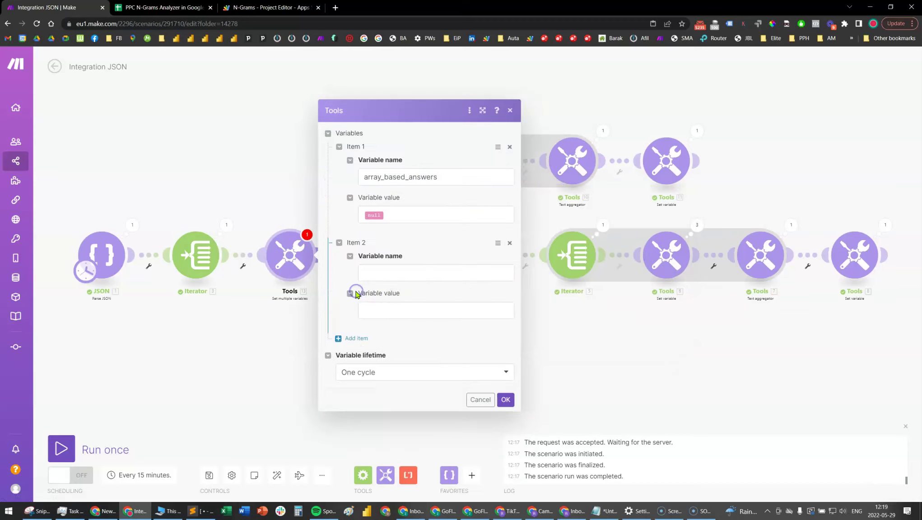
pyautogui.click(422, 271)
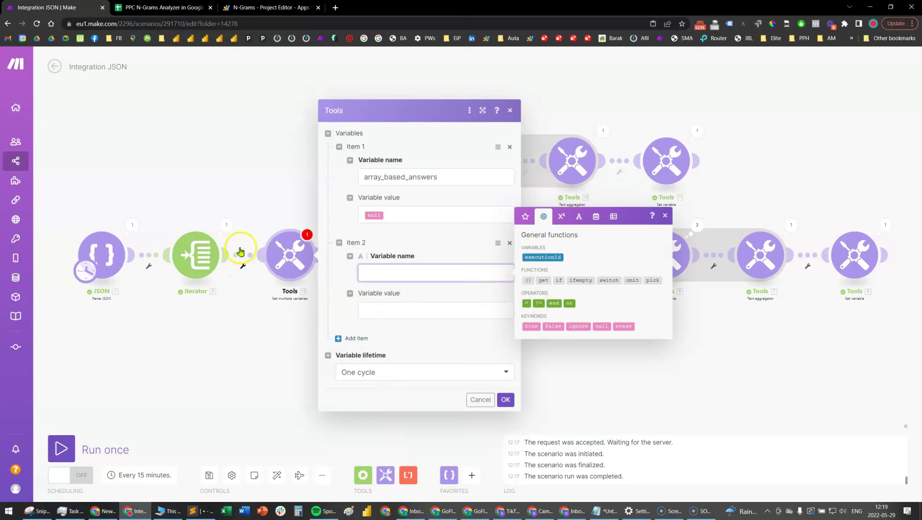
pyautogui.hotkey('ctrl', 'v')
pyautogui.write('c')
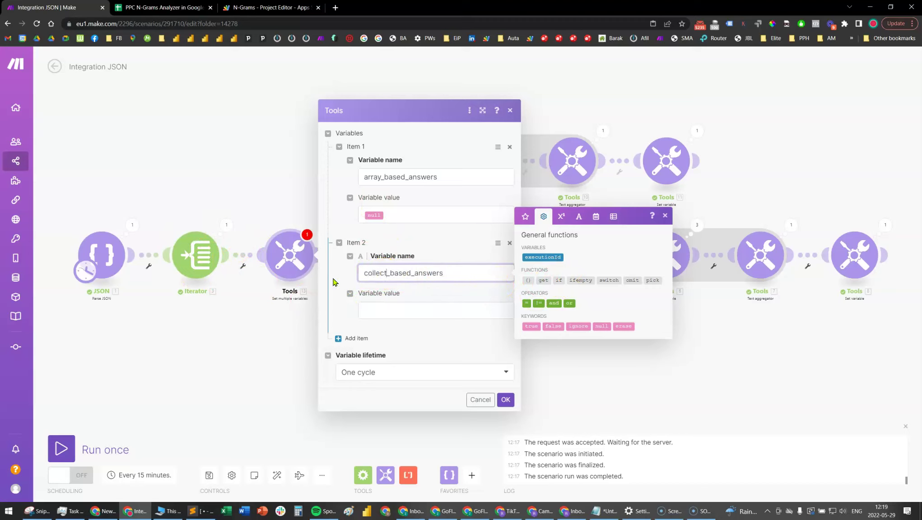
pyautogui.click(451, 304)
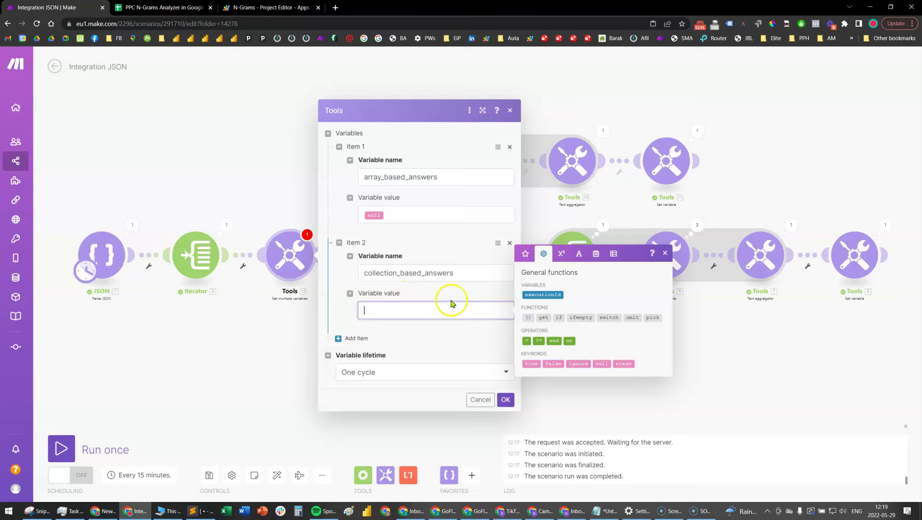
pyautogui.click(526, 254)
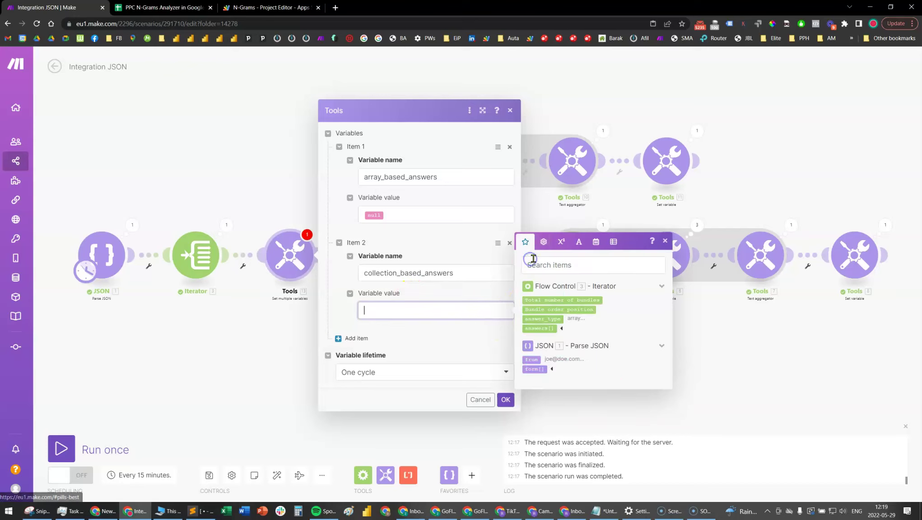
pyautogui.click(544, 253)
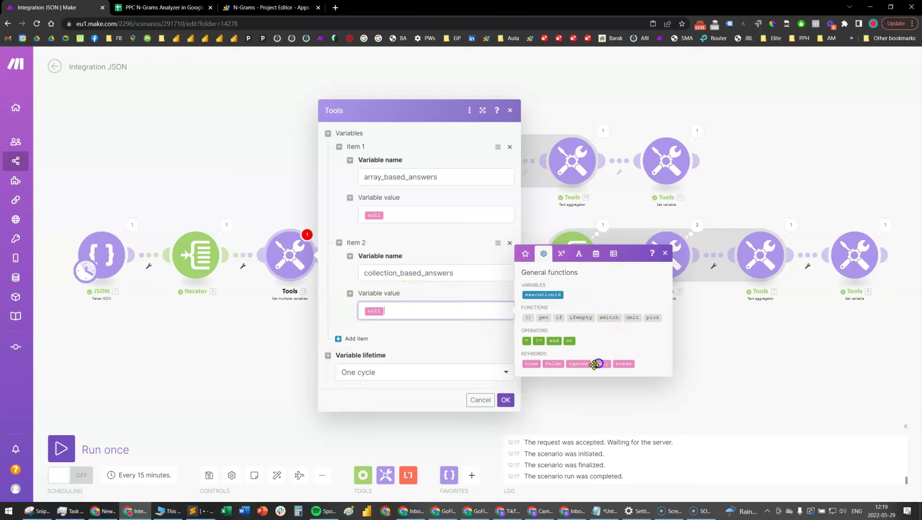
pyautogui.click(506, 400)
# Run the scenario with the variables reset before the Router and inspect both operations' outputs in the Get multiple variables module.
pyautogui.click(62, 448)
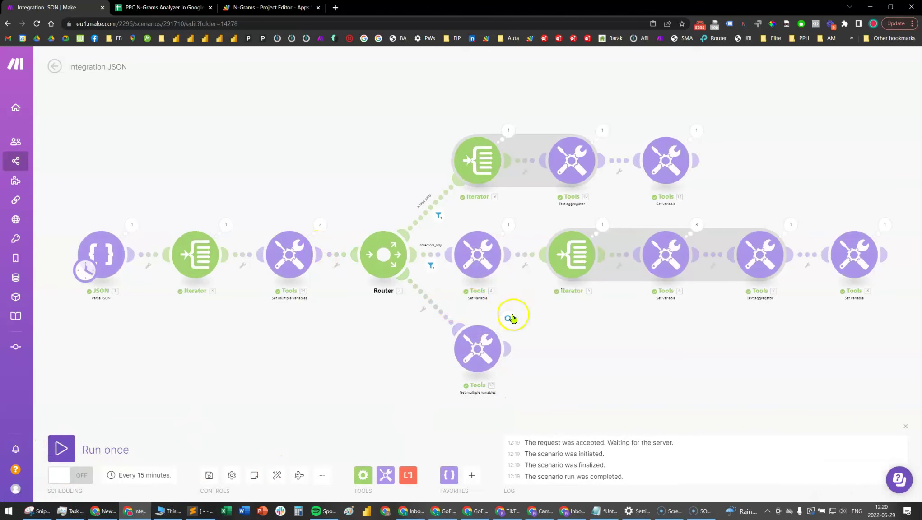
pyautogui.click(509, 319)
pyautogui.click(571, 315)
pyautogui.click(589, 346)
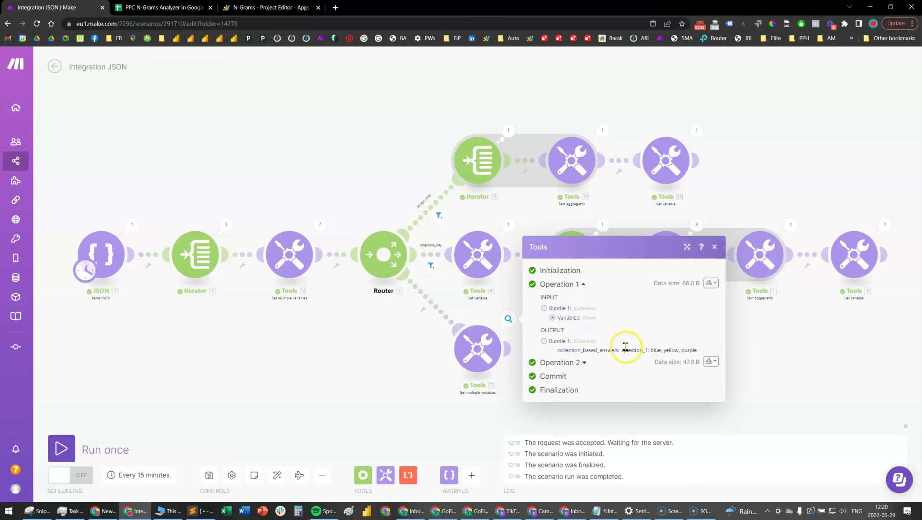
pyautogui.moveTo(619, 351); pyautogui.dragTo(691, 350)
pyautogui.click(653, 348)
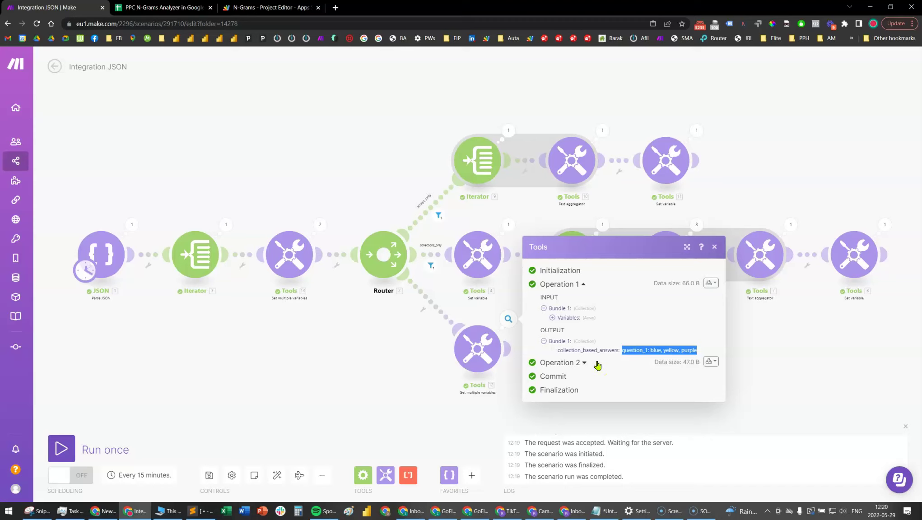
pyautogui.click(574, 370)
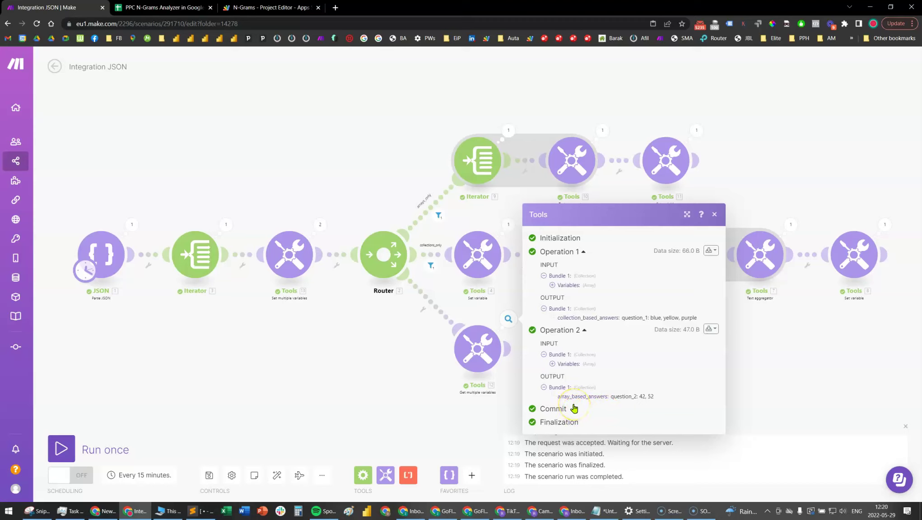
pyautogui.moveTo(613, 396); pyautogui.dragTo(669, 400)
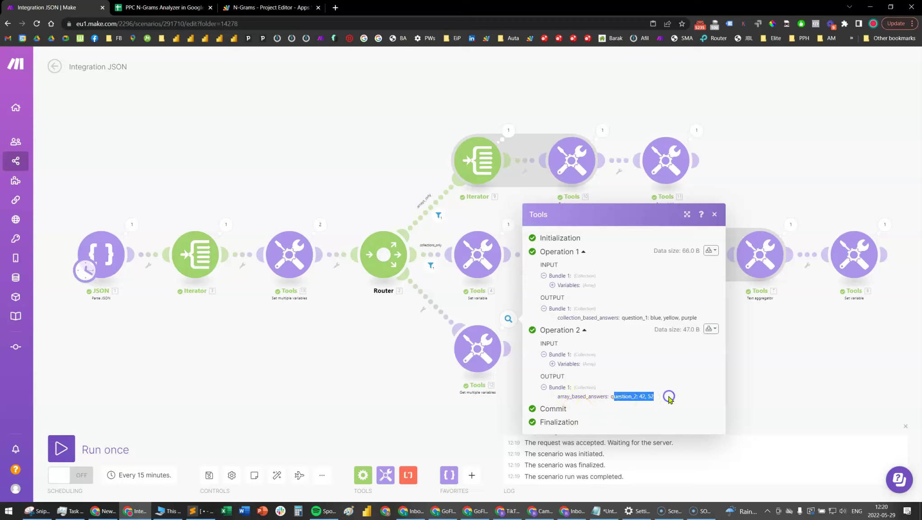
pyautogui.click(379, 356)
pyautogui.click(510, 318)
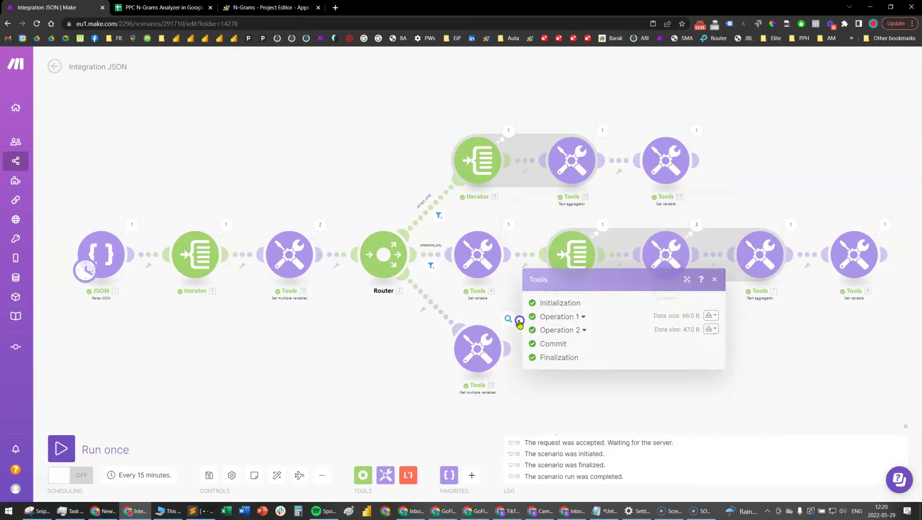
# Expand both operations of the final route's Get multiple variables module to read their outputs.
pyautogui.click(581, 315)
pyautogui.click(581, 362)
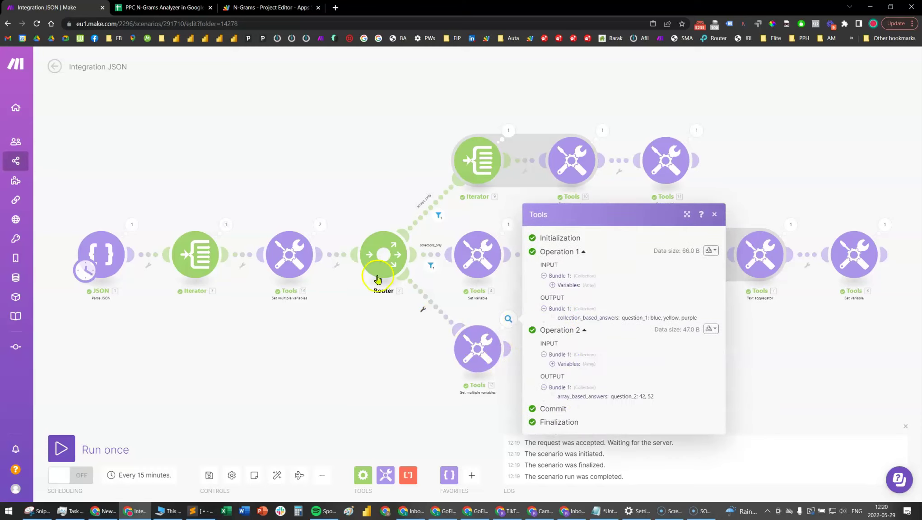
pyautogui.click(349, 315)
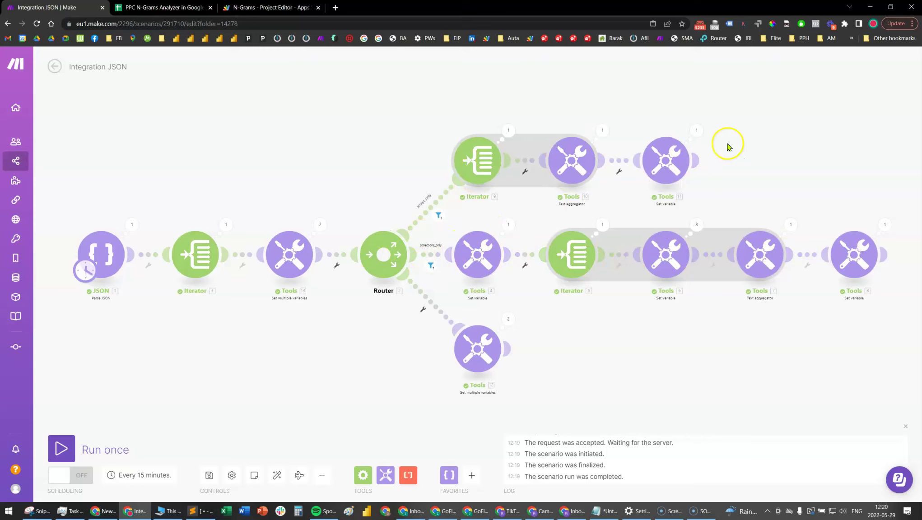
# Unlink the collections_only, arrays_only and final routes from the Router so their order can be changed.
pyautogui.rightClick(431, 255)
pyautogui.rightClick(416, 214)
pyautogui.click(440, 237)
pyautogui.rightClick(442, 311)
pyautogui.click(456, 336)
pyautogui.moveTo(452, 253); pyautogui.dragTo(289, 256)
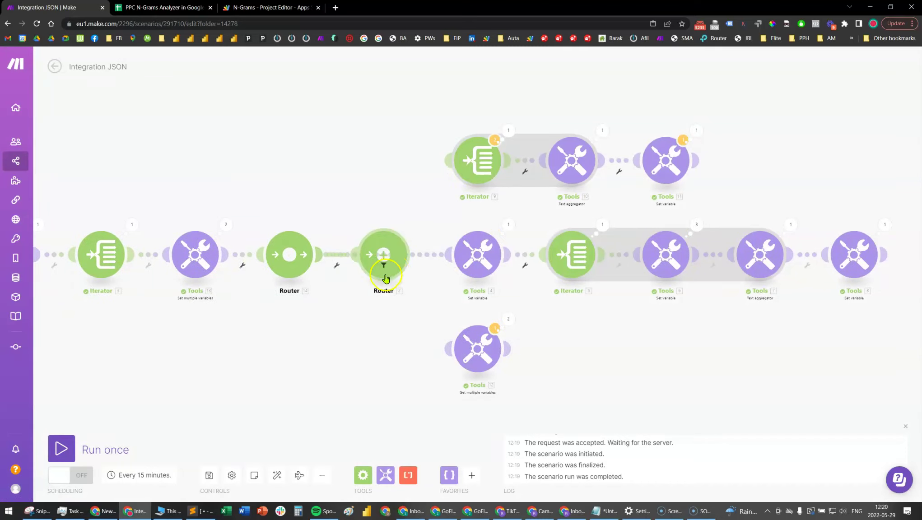
pyautogui.rightClick(293, 270)
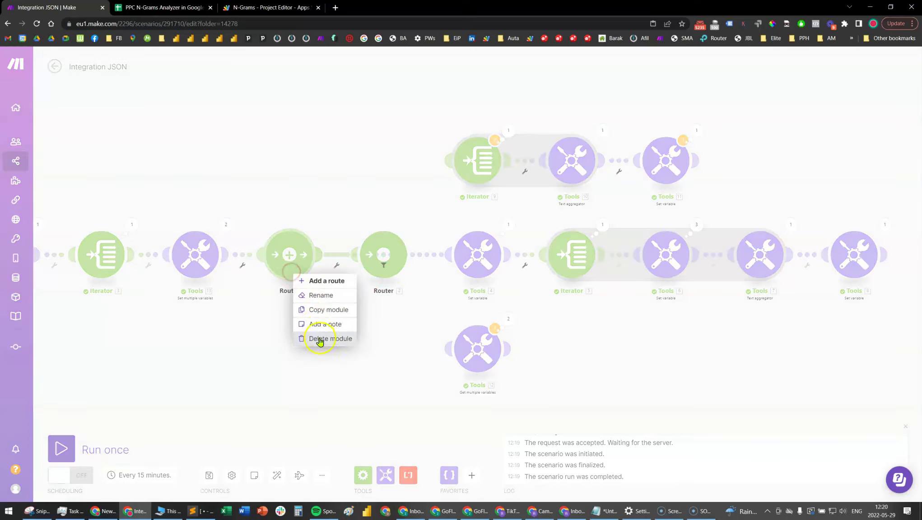
pyautogui.click(322, 339)
pyautogui.moveTo(356, 255); pyautogui.dragTo(222, 255)
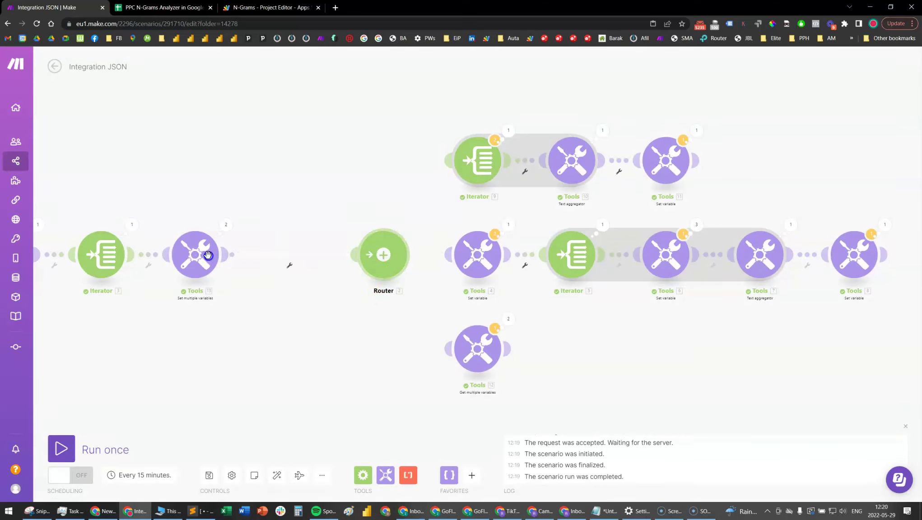
# Reconnect the Router's routes in the order collections_only, arrays_only, Get multiple variables, and auto-align the scenario.
pyautogui.moveTo(445, 254); pyautogui.dragTo(360, 261)
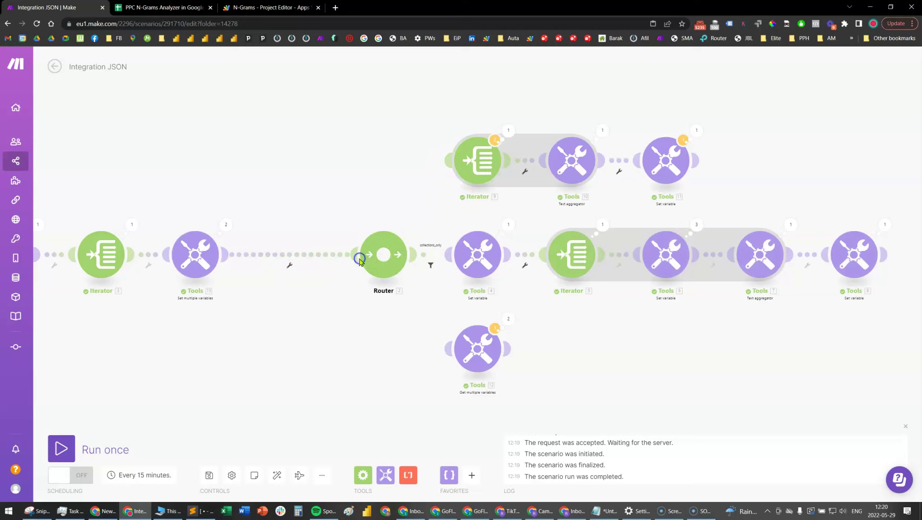
pyautogui.moveTo(439, 172); pyautogui.dragTo(383, 257)
pyautogui.moveTo(428, 353); pyautogui.dragTo(383, 268)
pyautogui.click(278, 474)
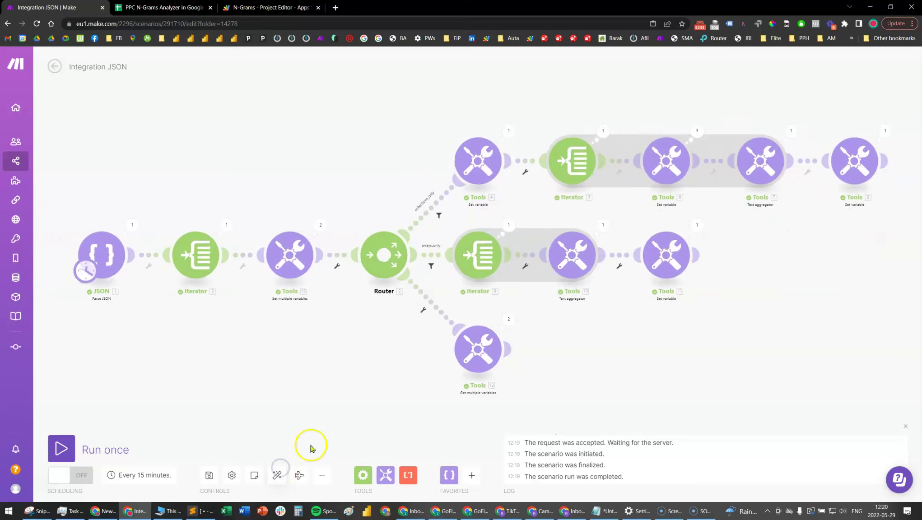
# Run the scenario with the reordered routes and examine both operations' outputs in the Get multiple variables module.
pyautogui.click(61, 449)
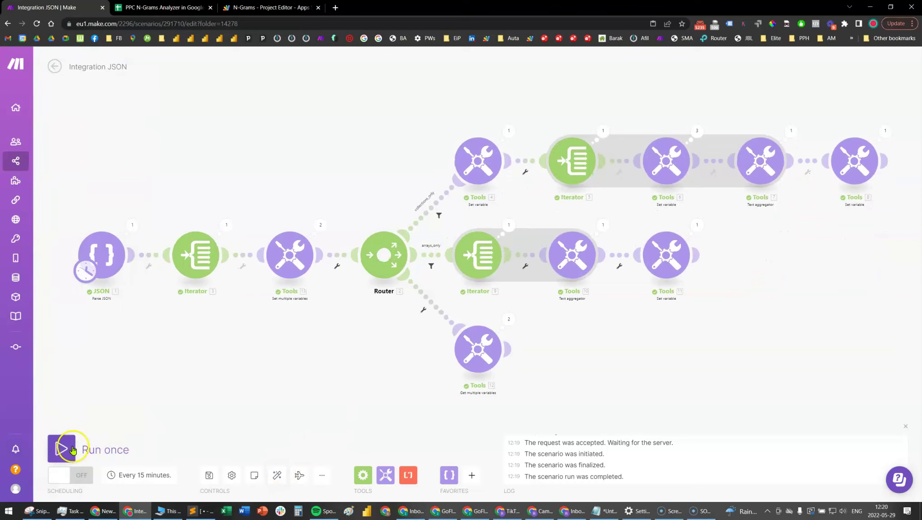
pyautogui.click(507, 319)
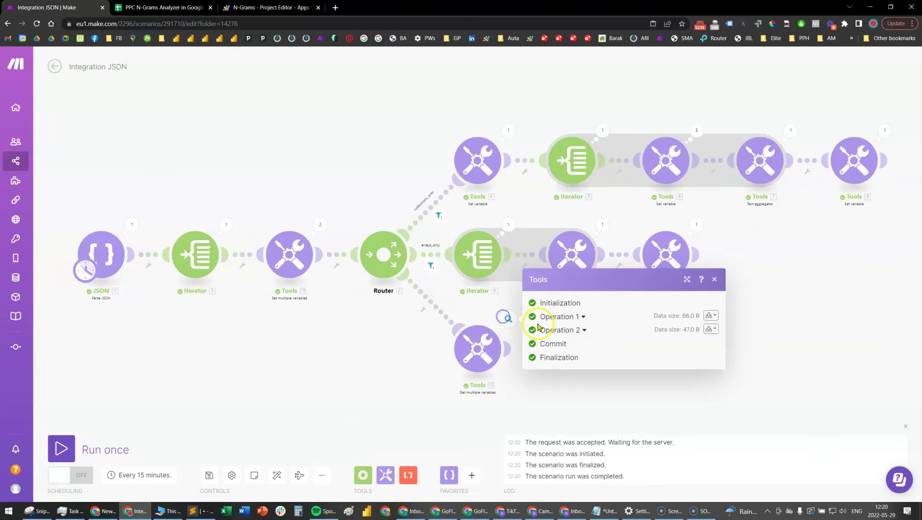
pyautogui.click(584, 319)
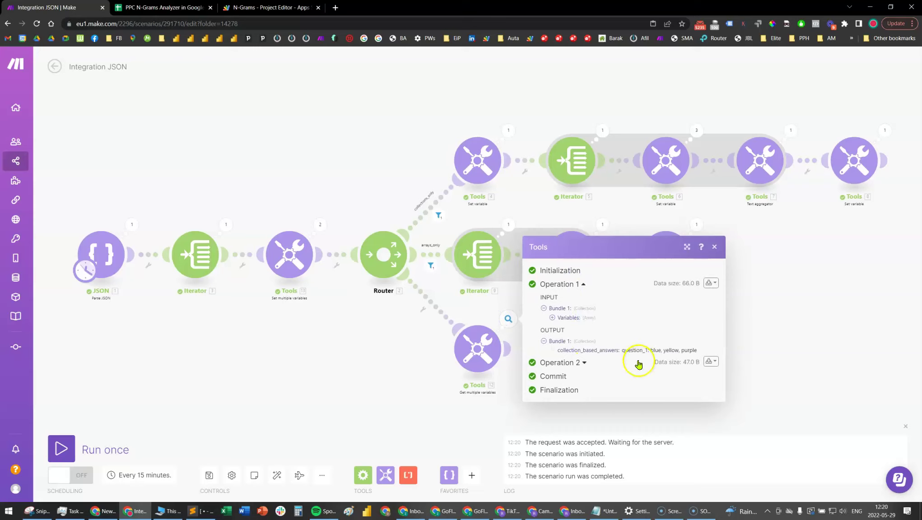
pyautogui.moveTo(625, 350); pyautogui.dragTo(703, 356)
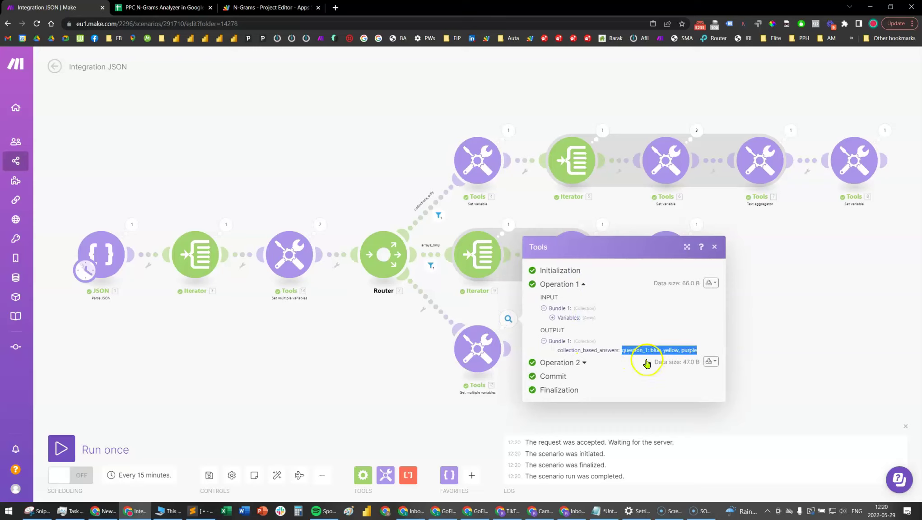
pyautogui.click(580, 362)
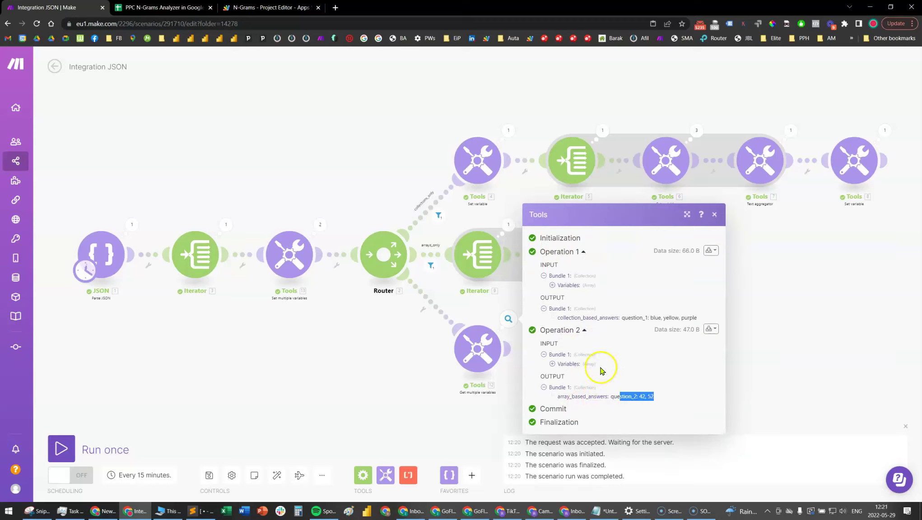
pyautogui.click(368, 322)
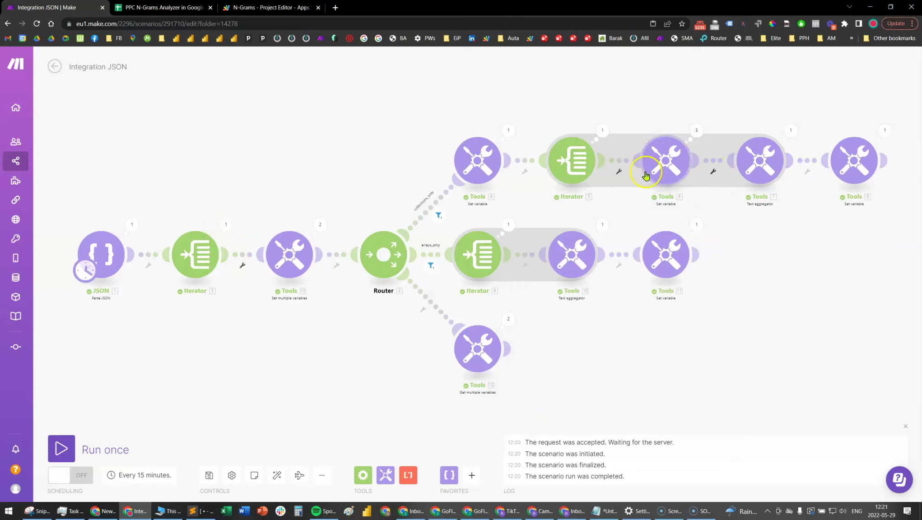
# Review the variables configured in the Get multiple variables module and in the Set multiple variables module before the Router.
pyautogui.click(476, 332)
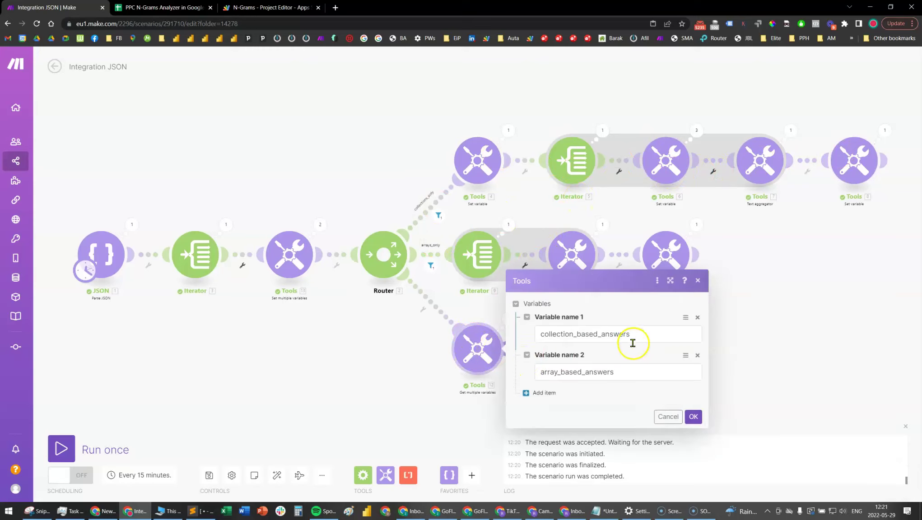
pyautogui.click(663, 416)
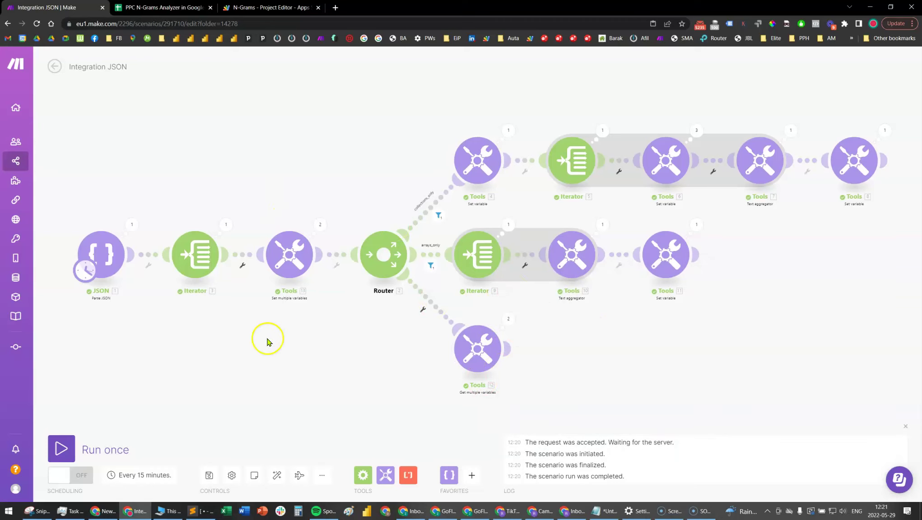
pyautogui.click(289, 254)
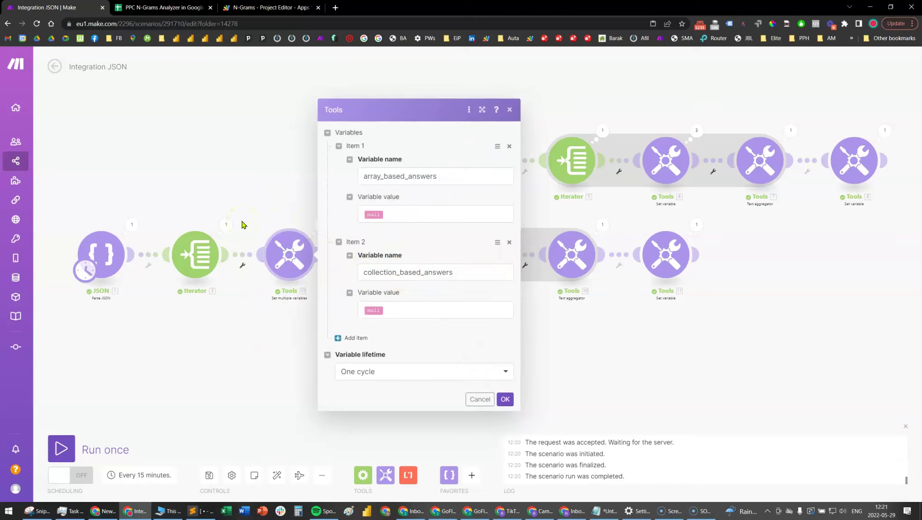
pyautogui.click(286, 315)
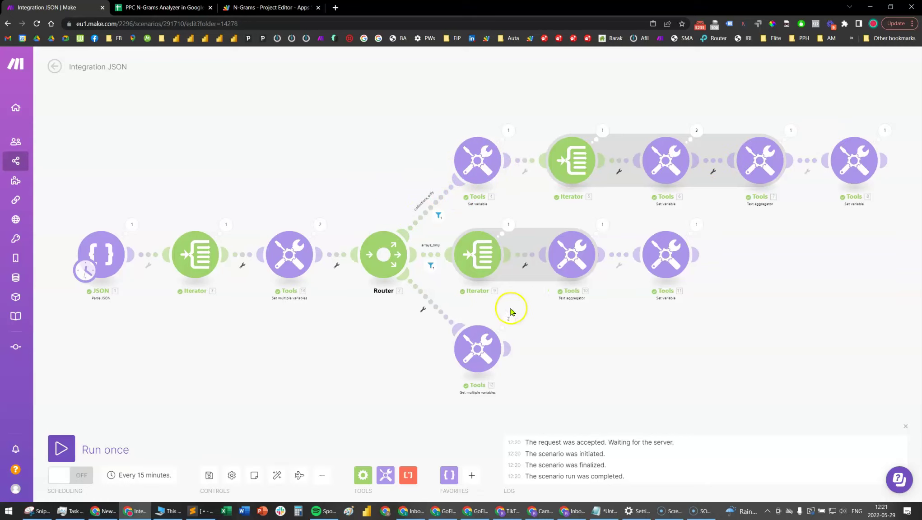
# Switch to Notepad, review the desired combined text for question_1 and question_2, and return to the scenario.
pyautogui.scroll(-2, 591, 389)
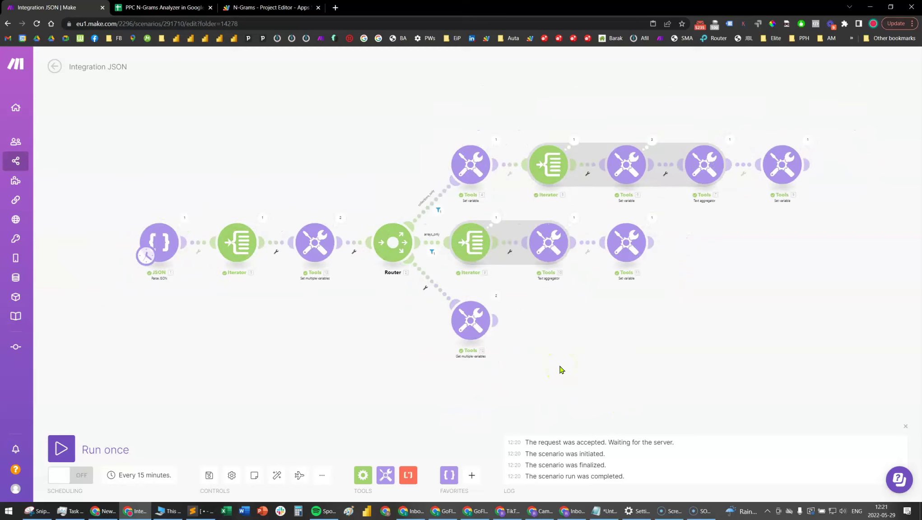
pyautogui.click(496, 296)
pyautogui.scroll(2, 276, 300)
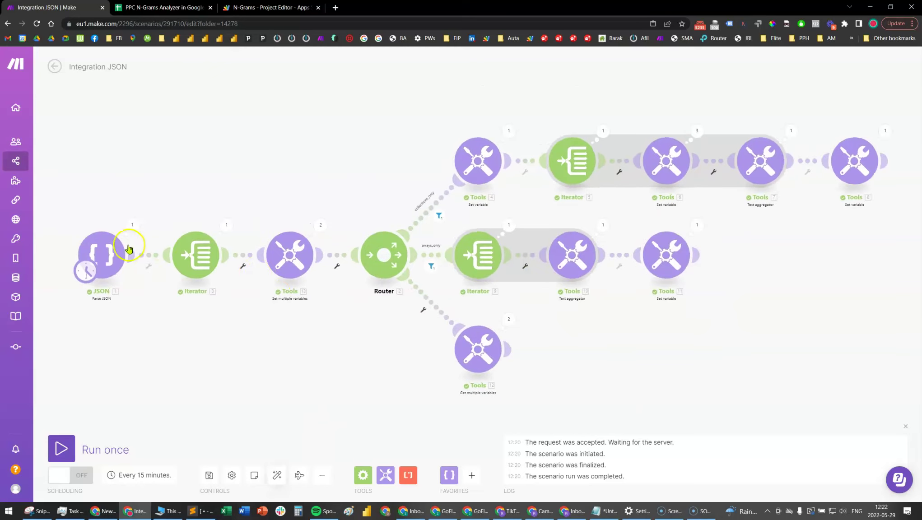
pyautogui.click(608, 511)
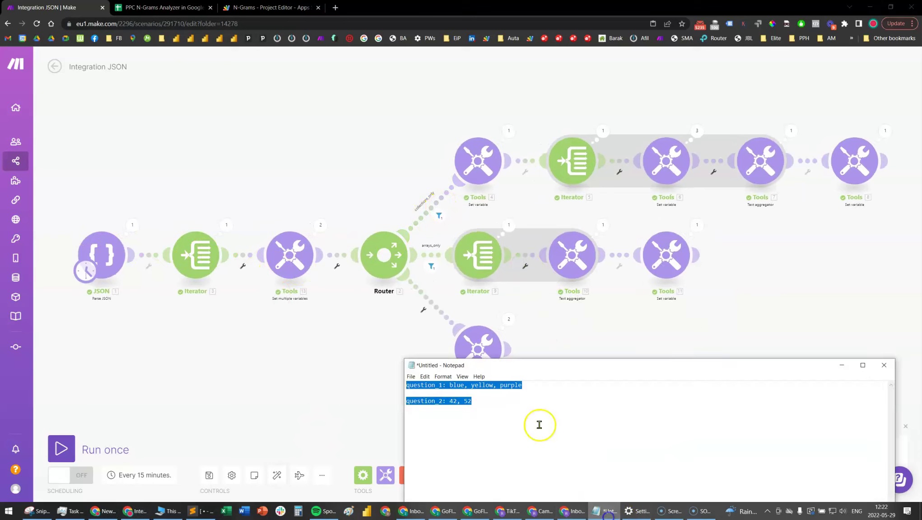
pyautogui.moveTo(482, 401); pyautogui.dragTo(415, 387)
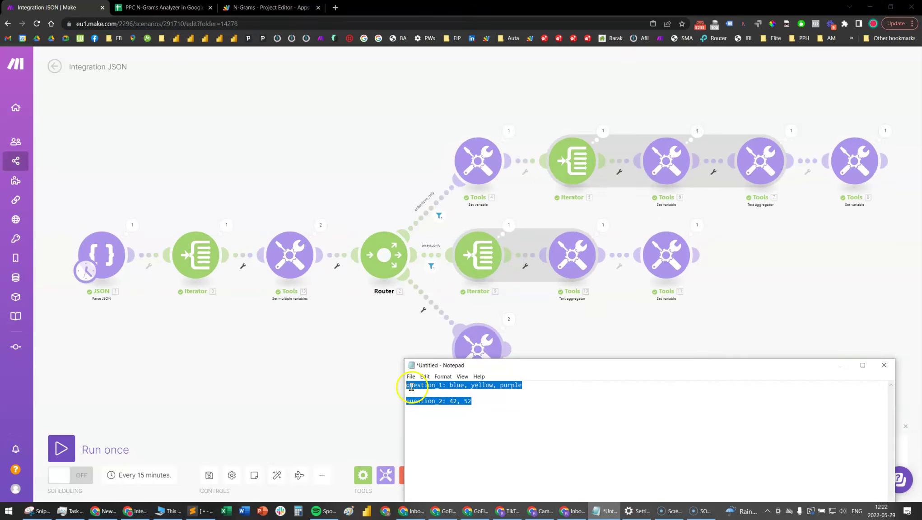
pyautogui.click(266, 386)
# Add a Text aggregator after the Get multiple variables module with Iterator [3] as its source module.
pyautogui.click(386, 477)
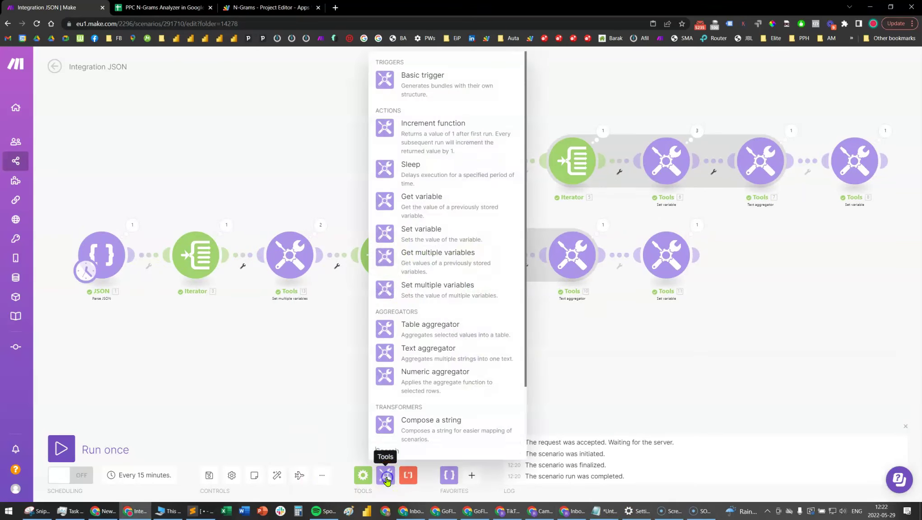
pyautogui.click(418, 366)
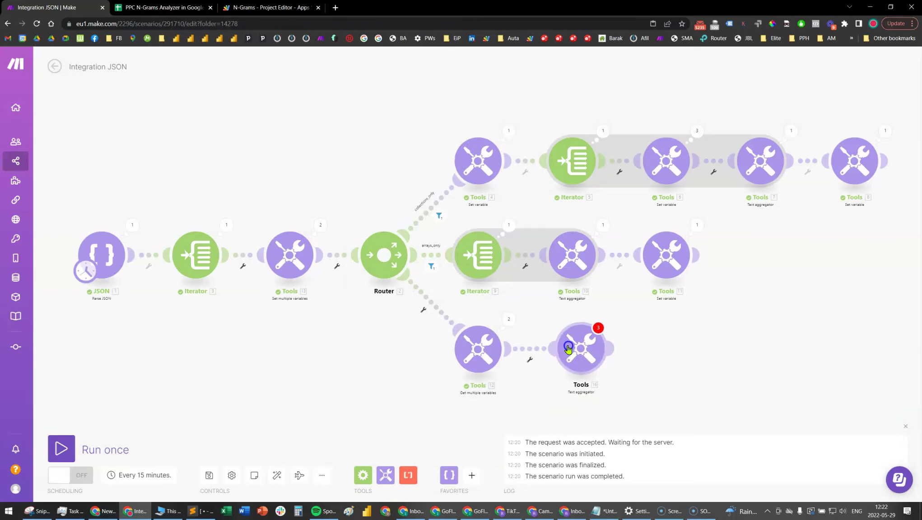
pyautogui.click(569, 348)
pyautogui.click(642, 335)
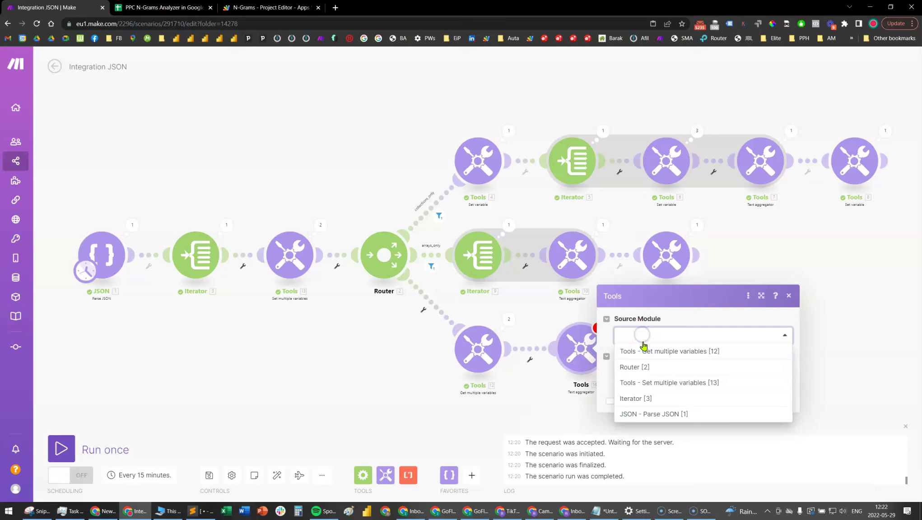
pyautogui.click(661, 398)
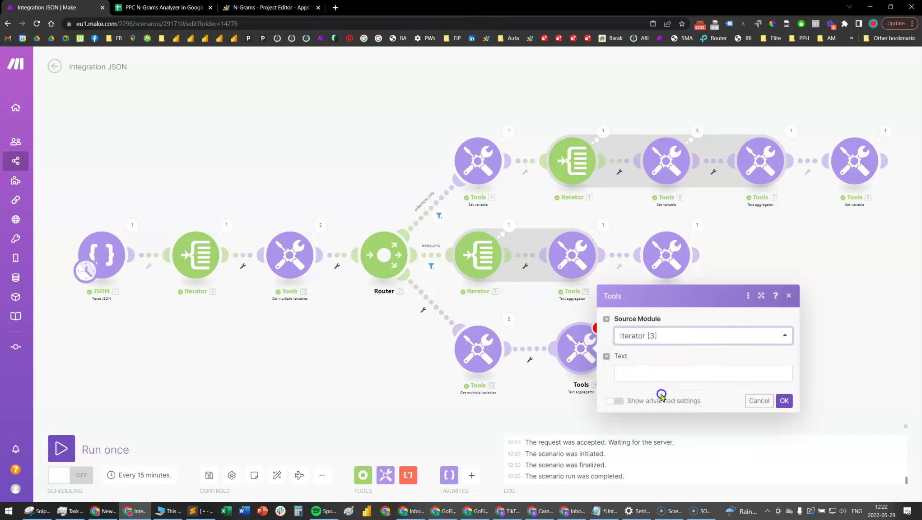
# Map collection_based_answers and array_based_answers from the Get multiple variables module into the aggregator's Text.
pyautogui.click(647, 375)
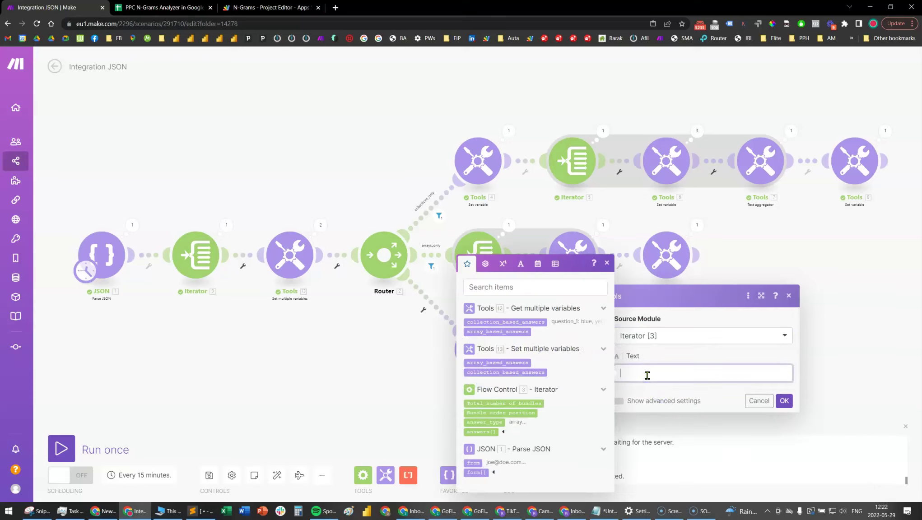
pyautogui.click(538, 324)
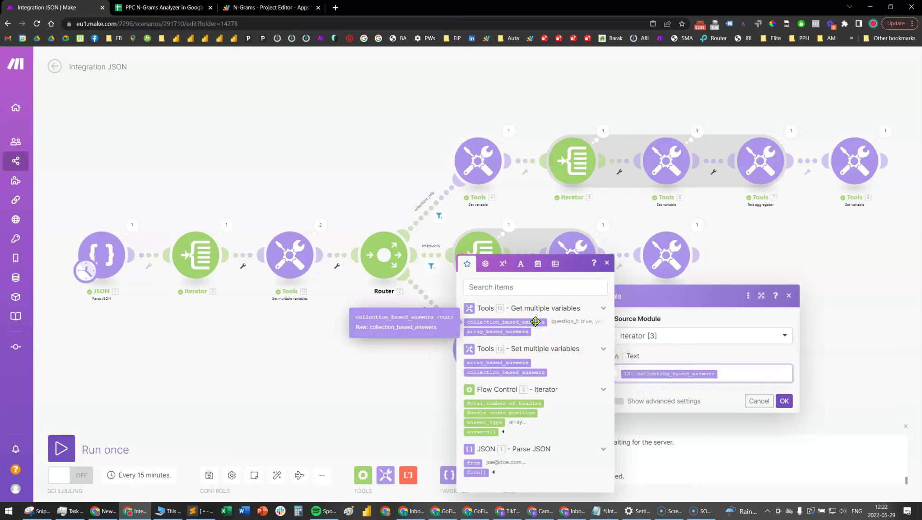
pyautogui.click(511, 332)
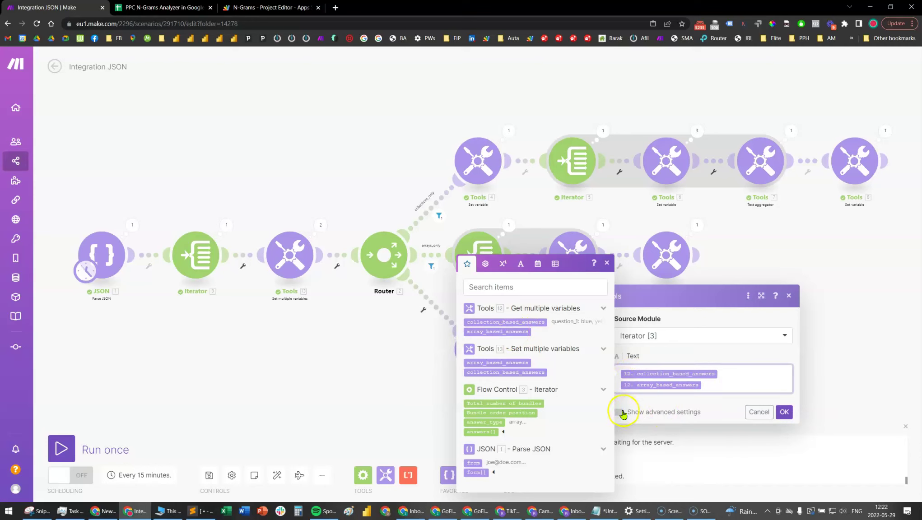
# Set the Text aggregator's row separator to New row in the advanced settings and save the module.
pyautogui.click(622, 413)
pyautogui.click(661, 293)
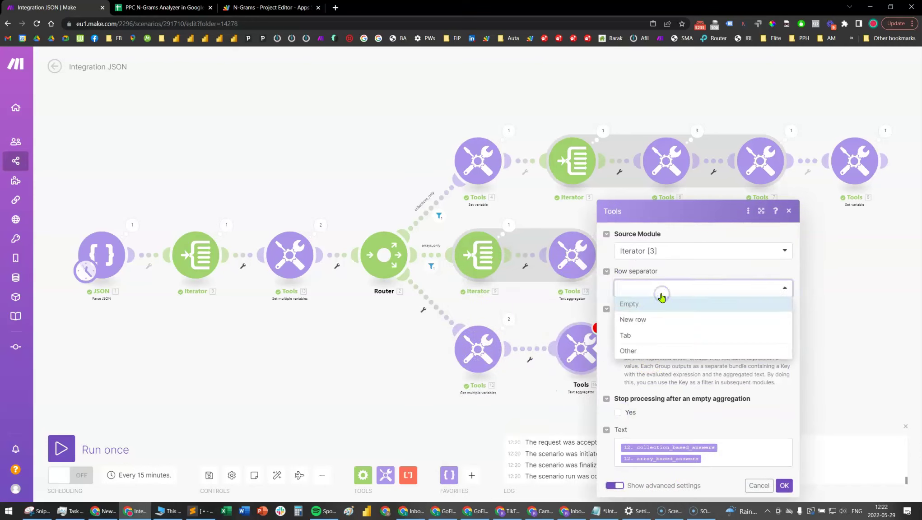
pyautogui.click(677, 326)
pyautogui.click(760, 211)
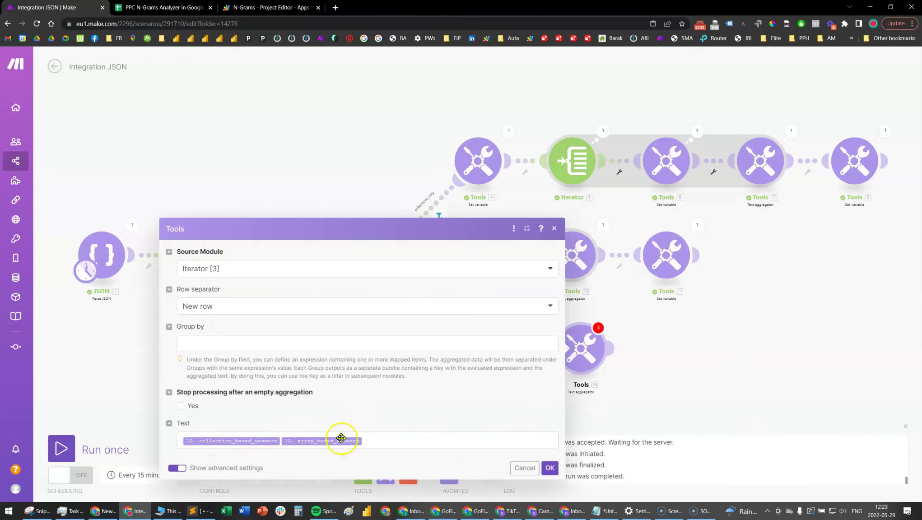
pyautogui.click(549, 469)
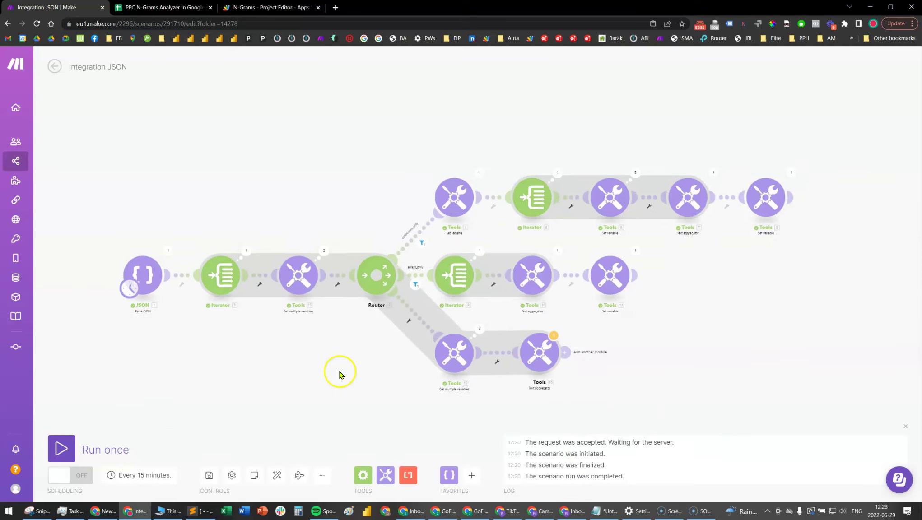
# Run the scenario and examine the combined text output by the final Text aggregator.
pyautogui.click(72, 446)
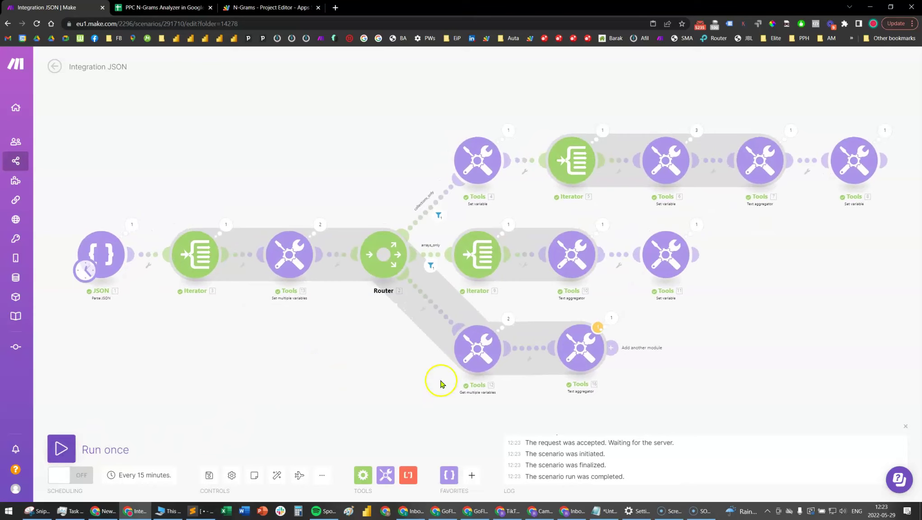
pyautogui.click(613, 317)
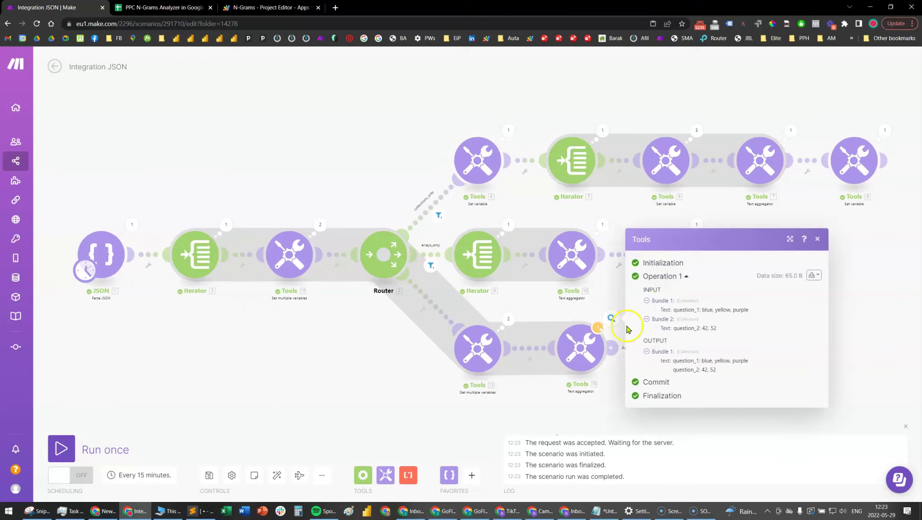
pyautogui.moveTo(676, 361); pyautogui.dragTo(750, 361)
pyautogui.hotkey('ctrl', 'c')
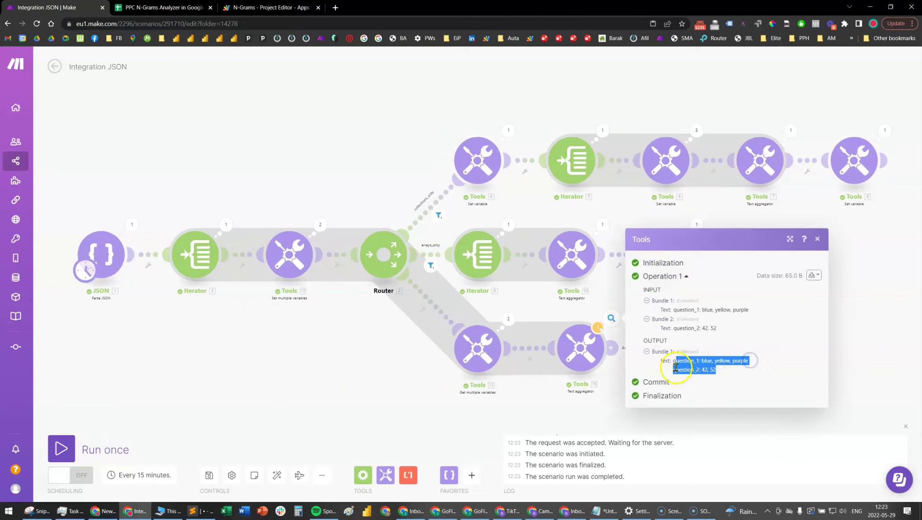
# Switch to Notepad and compare the aggregated output with the desired question_1 and question_2 text.
pyautogui.click(606, 511)
pyautogui.hotkey('ctrl', 'v')
pyautogui.moveTo(492, 409); pyautogui.dragTo(396, 382)
pyautogui.click(547, 406)
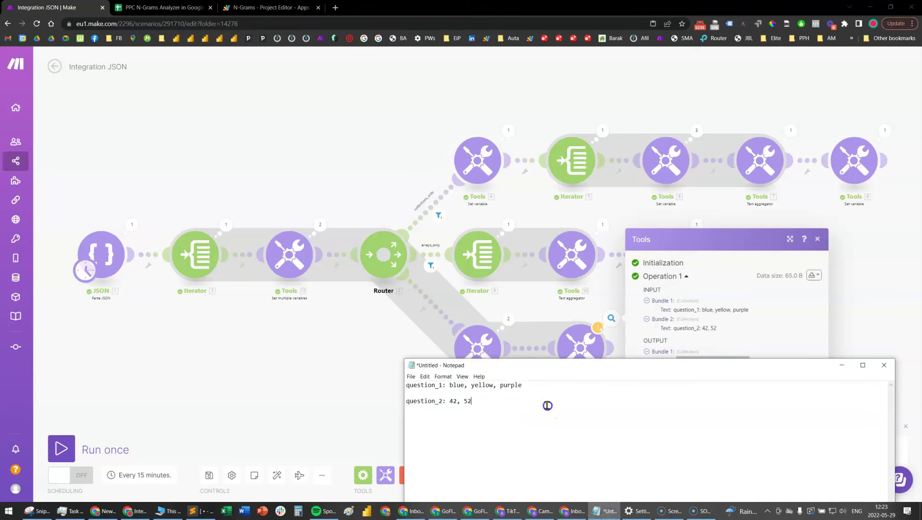
# Switch back to Make and examine the final Text aggregator's output bundle from the last run.
pyautogui.click(842, 365)
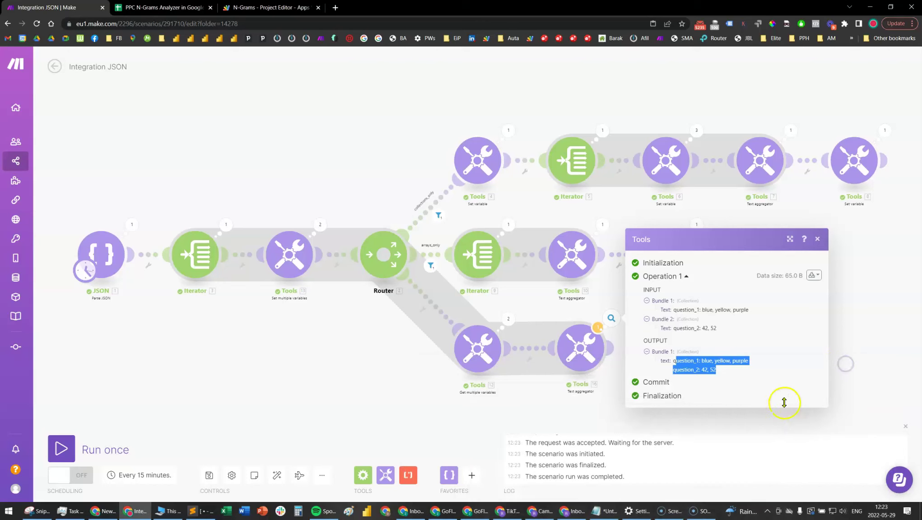
pyautogui.click(554, 423)
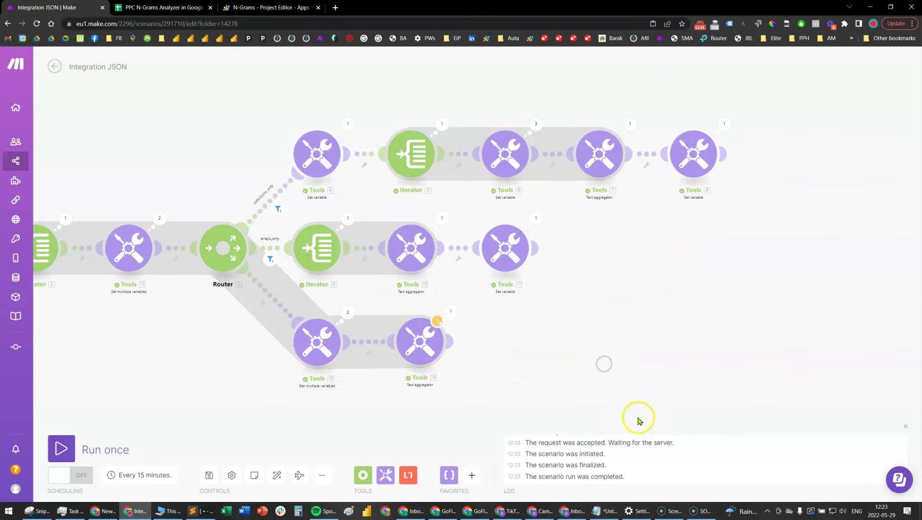
pyautogui.click(450, 311)
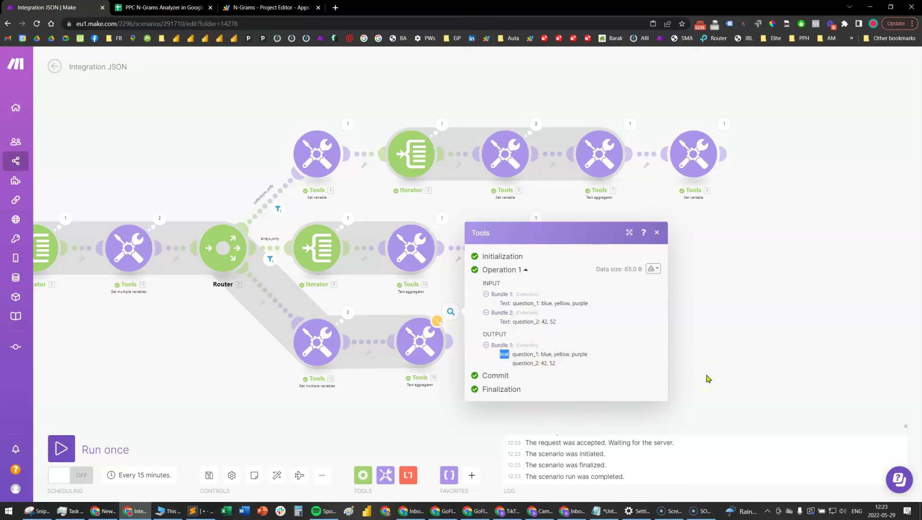
pyautogui.click(770, 358)
# Examine the Parse JSON module's output, expanding the form array and both of its collections to compare their answer types.
pyautogui.scroll(-5, 521, 371)
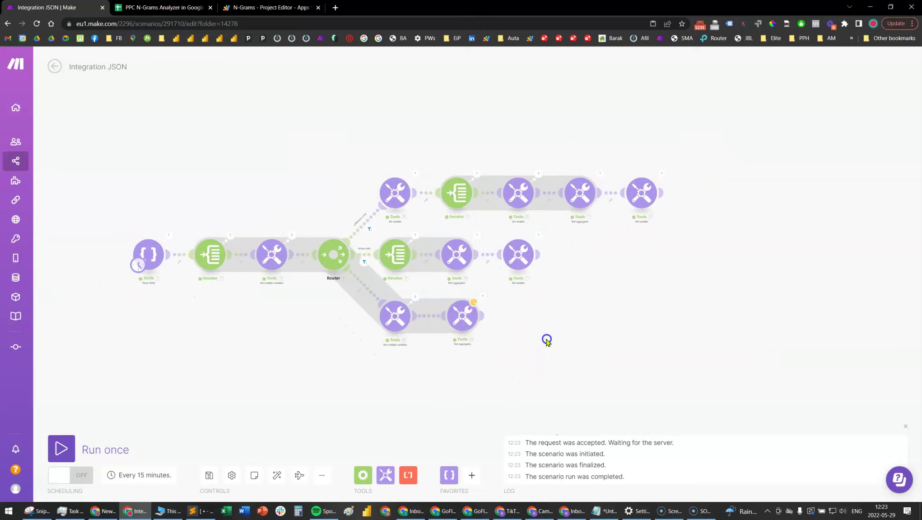
pyautogui.scroll(5, 519, 370)
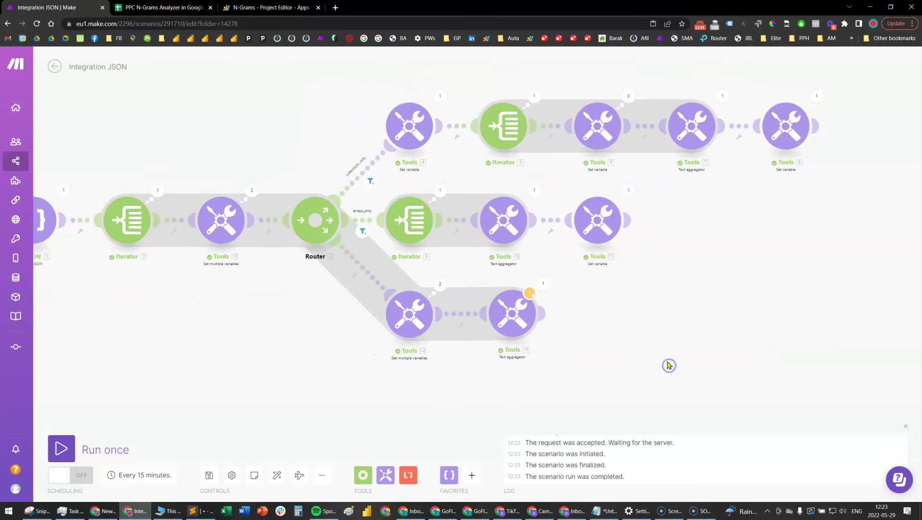
pyautogui.scroll(-1, 669, 365)
pyautogui.click(227, 249)
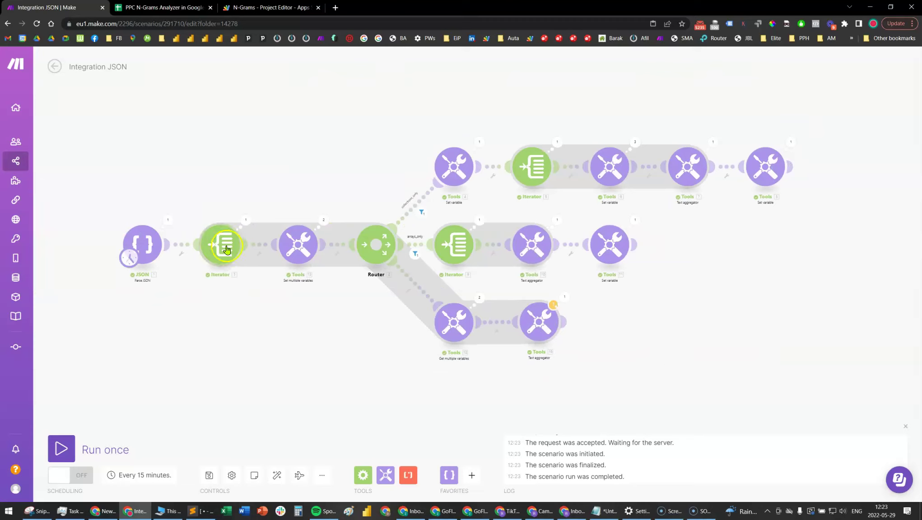
pyautogui.click(168, 221)
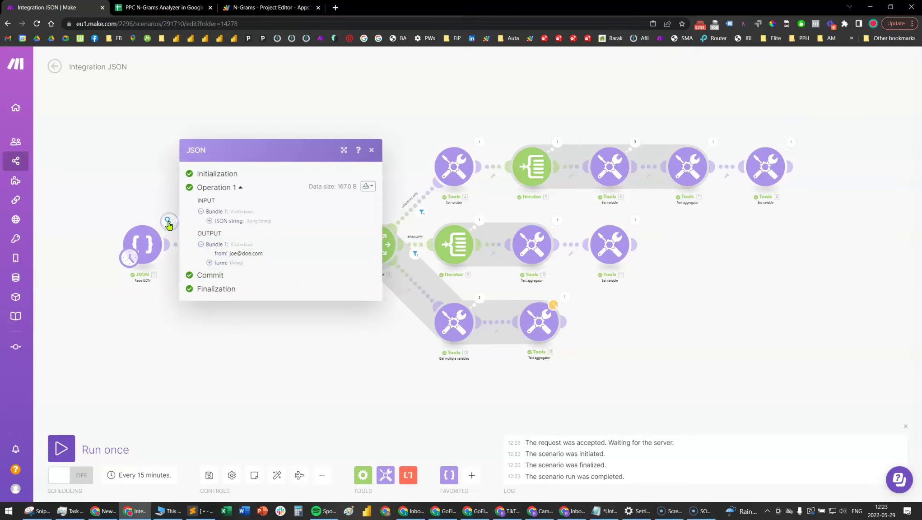
pyautogui.click(211, 263)
pyautogui.click(237, 262)
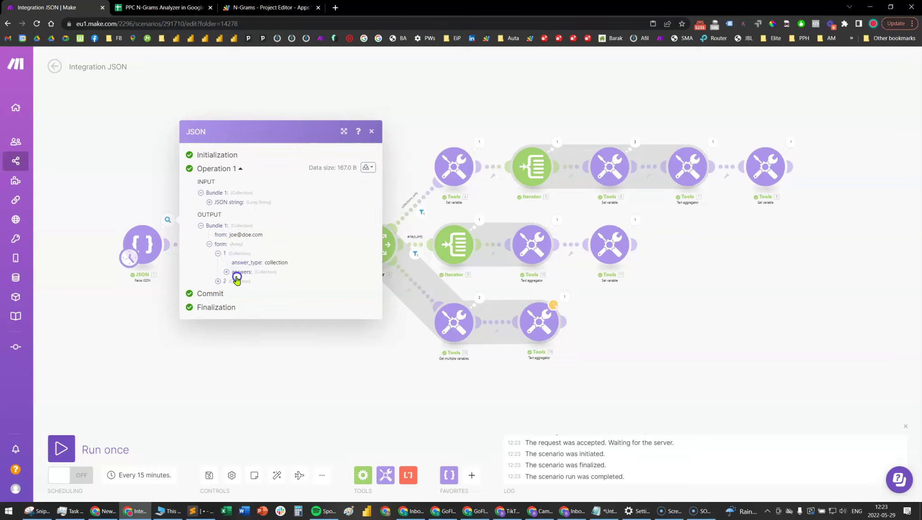
pyautogui.click(236, 279)
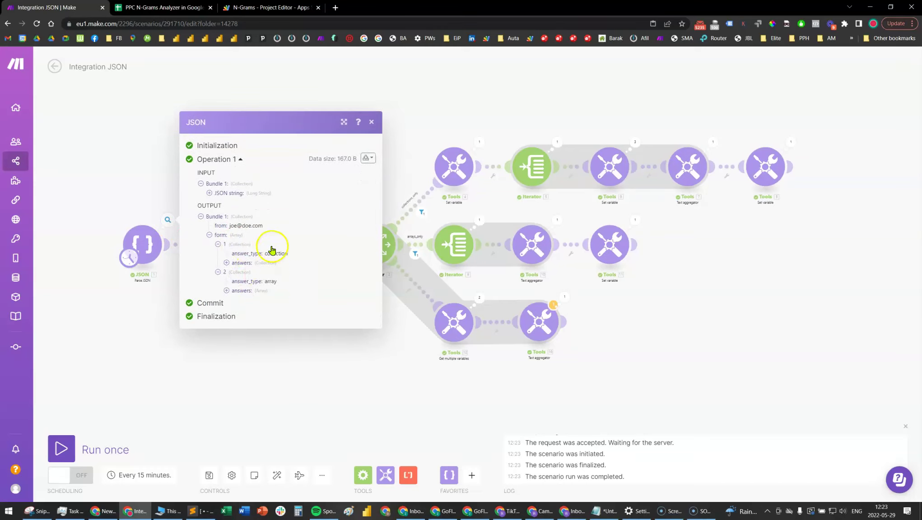
pyautogui.click(406, 386)
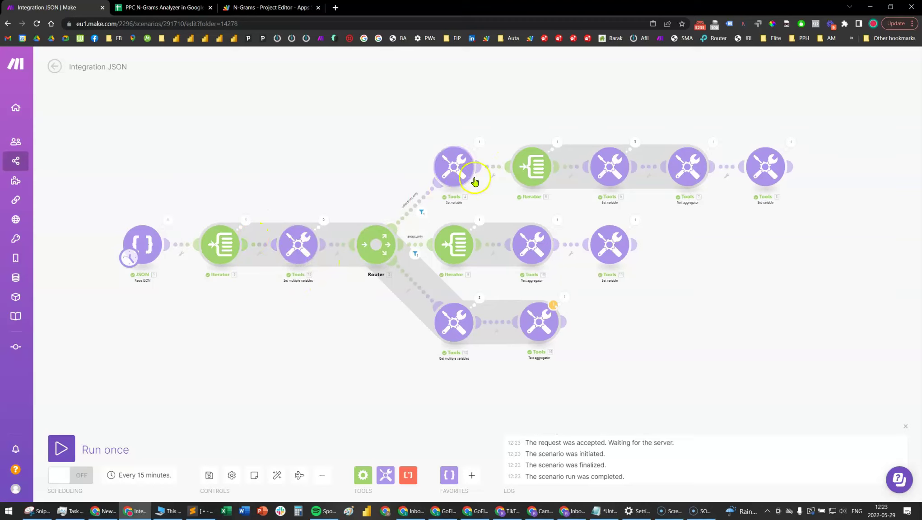
# Review the collection_based_answers and keys Set variable modules on the collections-only route.
pyautogui.click(764, 167)
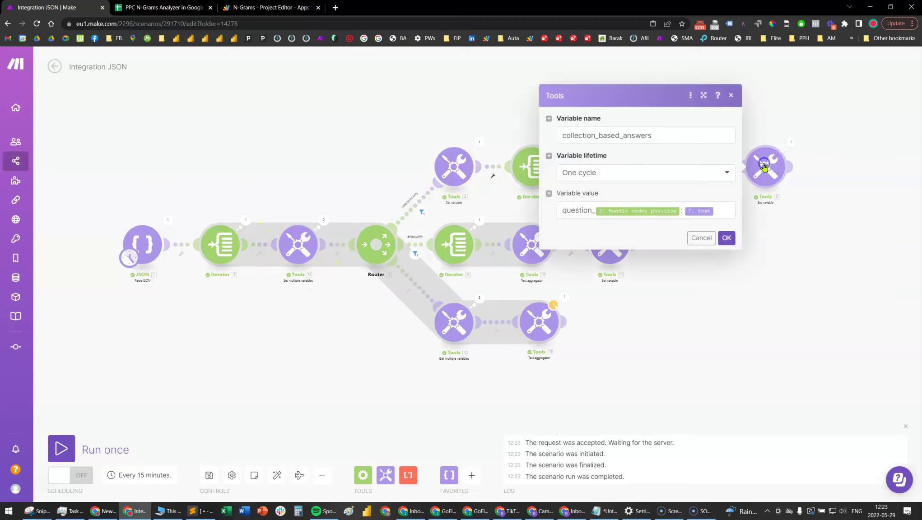
pyautogui.click(701, 238)
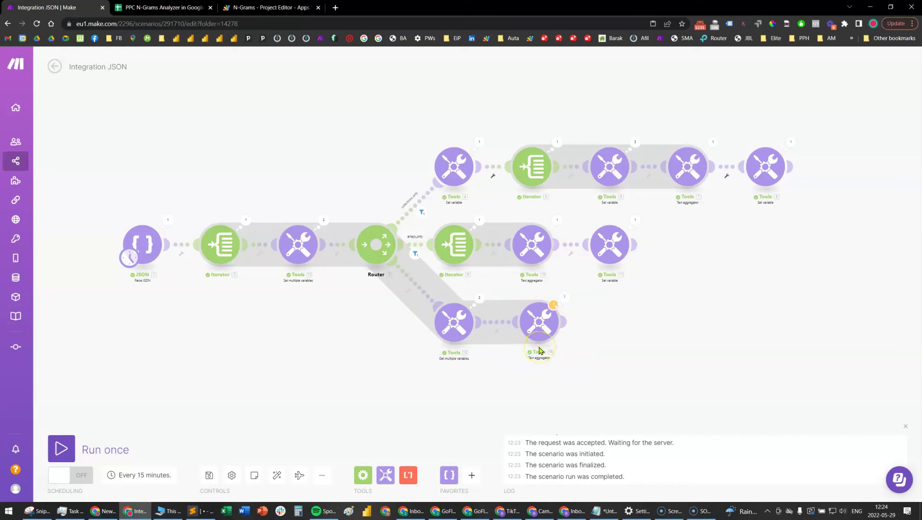
pyautogui.moveTo(629, 350); pyautogui.dragTo(542, 375)
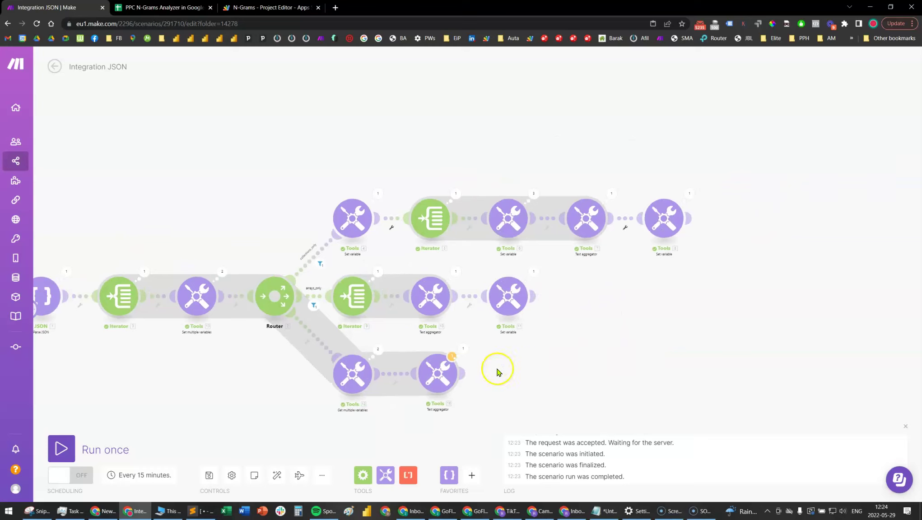
pyautogui.click(353, 218)
pyautogui.click(468, 260)
pyautogui.moveTo(468, 261); pyautogui.dragTo(377, 259)
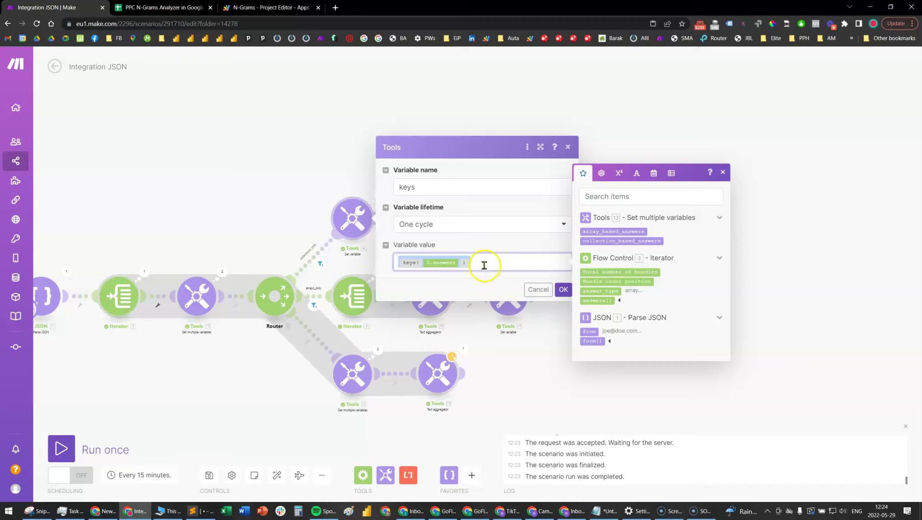
pyautogui.click(531, 289)
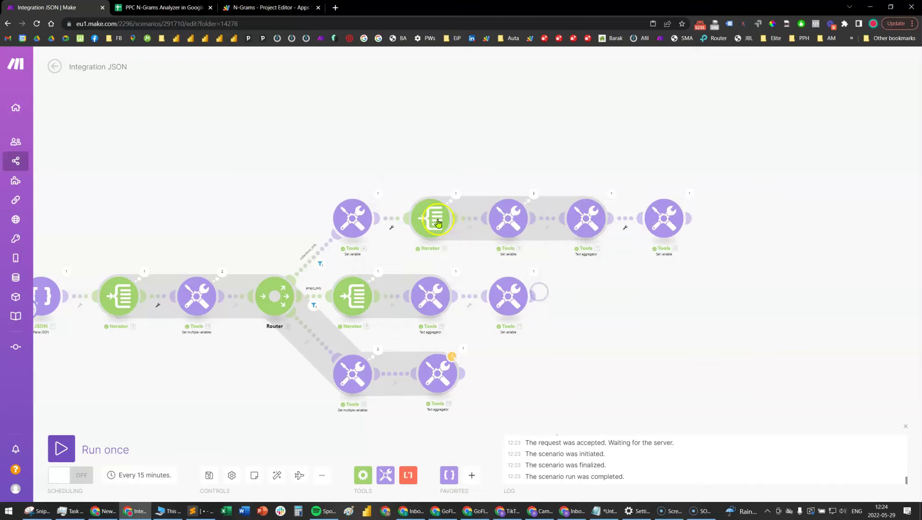
# Review the settings of the collections-only route's Iterator, actual_answers variable and Text aggregator modules.
pyautogui.click(433, 219)
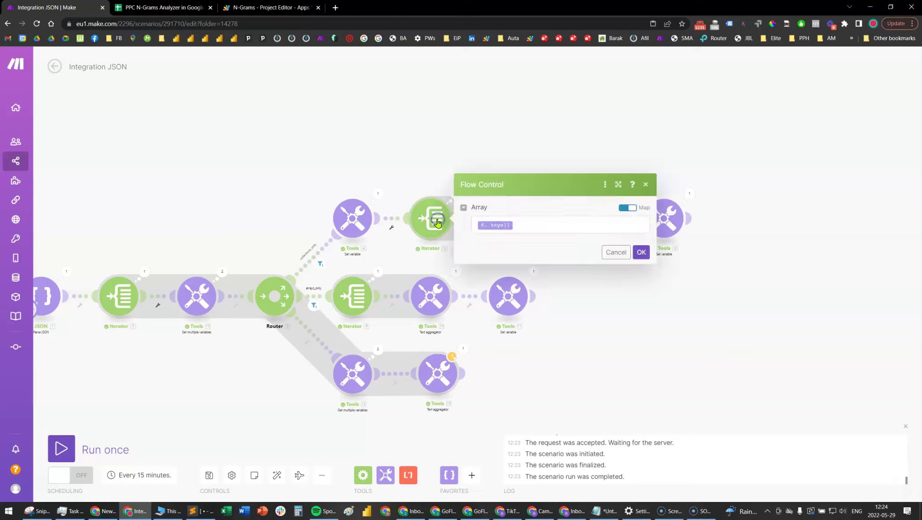
pyautogui.click(616, 252)
pyautogui.click(509, 221)
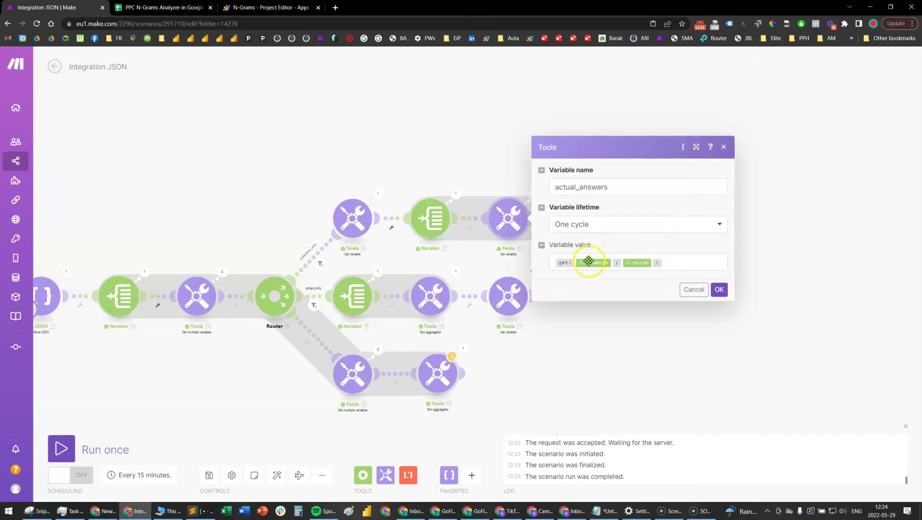
pyautogui.click(684, 289)
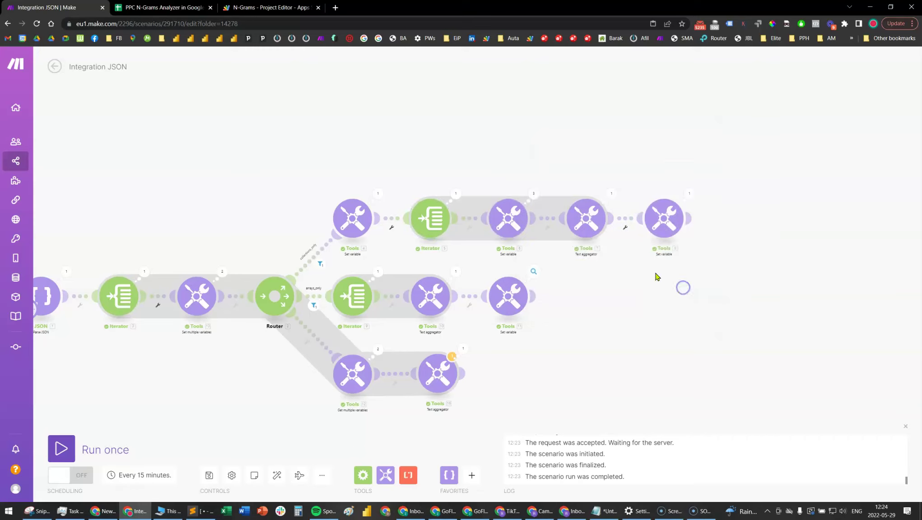
pyautogui.click(587, 233)
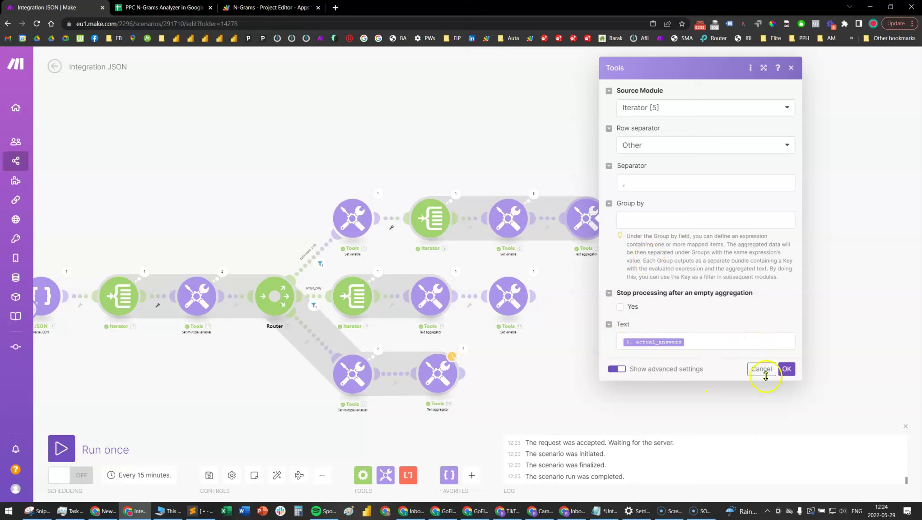
pyautogui.click(764, 372)
pyautogui.moveTo(690, 387); pyautogui.dragTo(729, 346)
pyautogui.scroll(-2, 718, 355)
pyautogui.moveTo(703, 376); pyautogui.dragTo(607, 360)
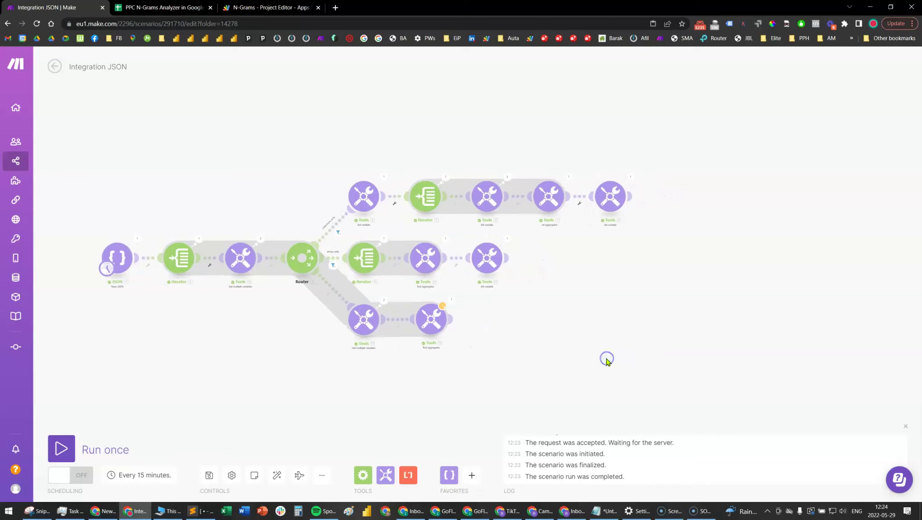